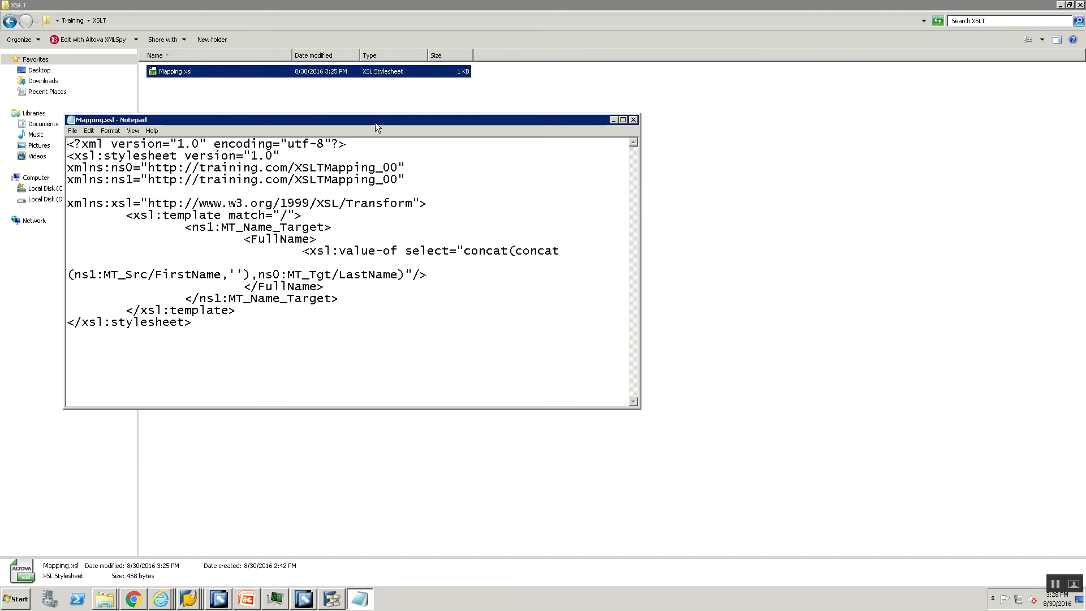
- Review the name-concatenation expression in the Mapping.xsl stylesheet and close the file
double_click(375, 122)
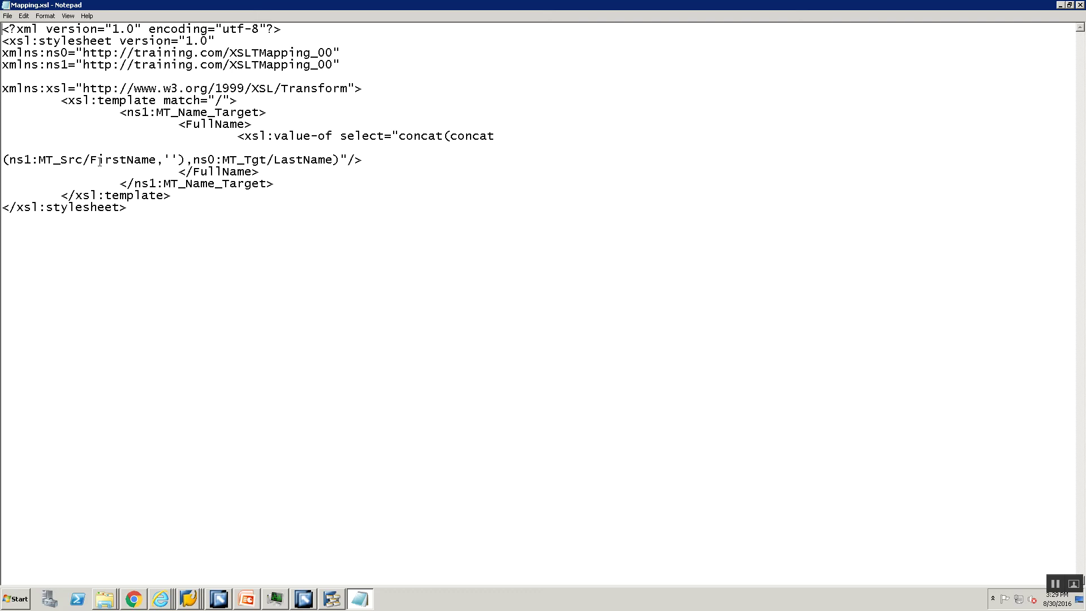
triple_click(242, 159)
left_click(274, 161)
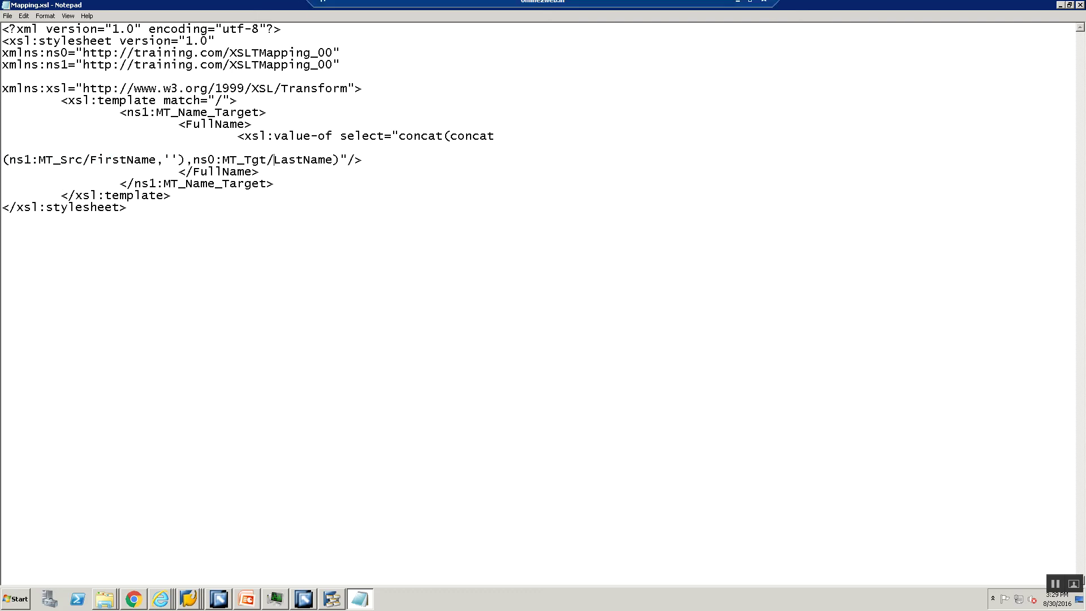
left_click(1081, 6)
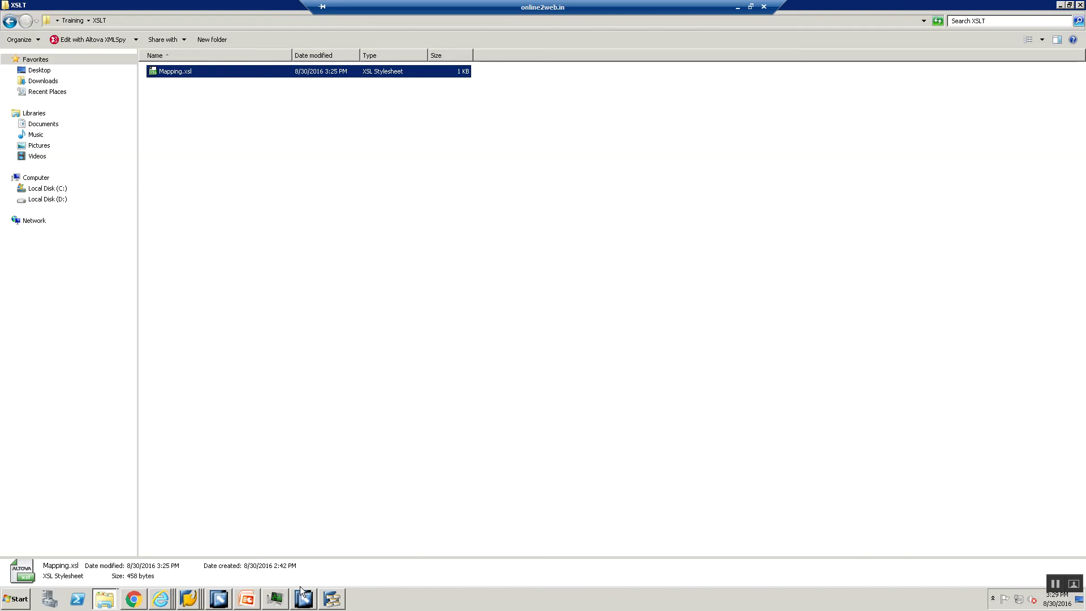
left_click(217, 597)
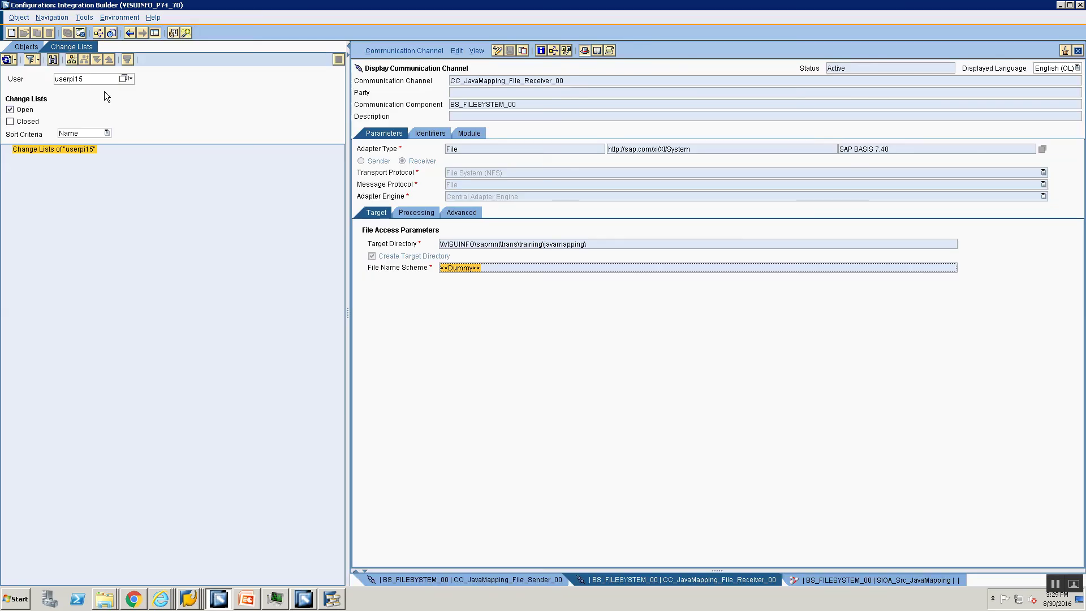
left_click(303, 598)
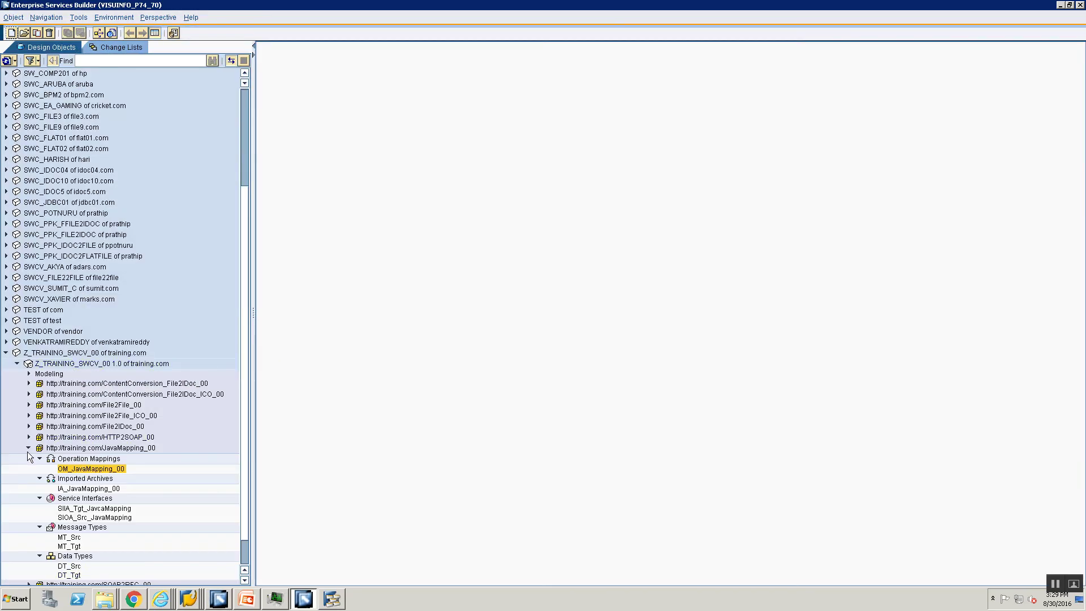
left_click(28, 447)
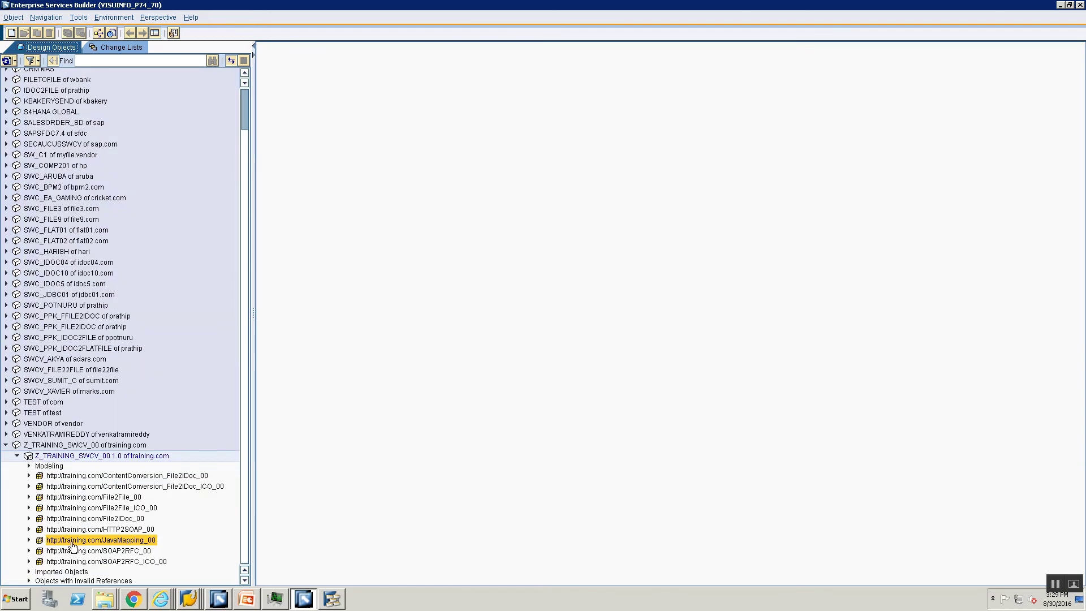
right_click(78, 545)
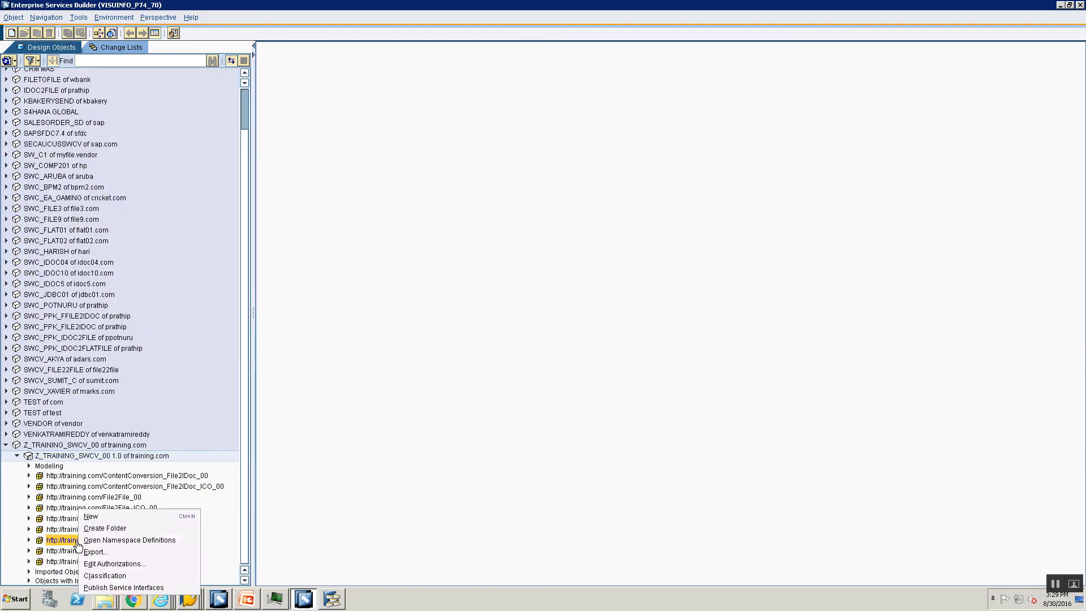
left_click(107, 517)
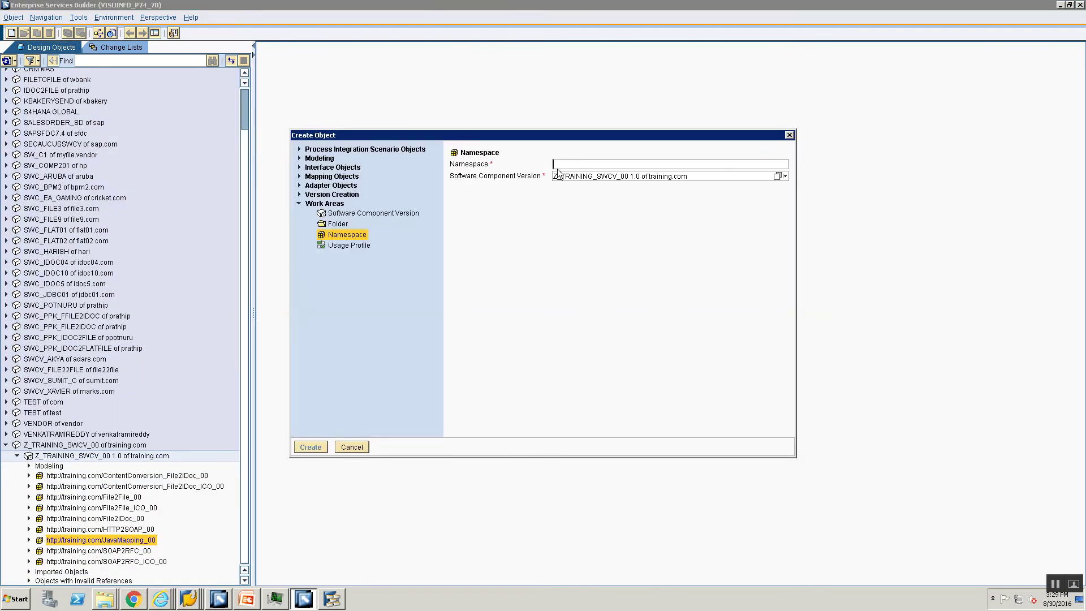
type("http://training.com/XSLTMapping_00")
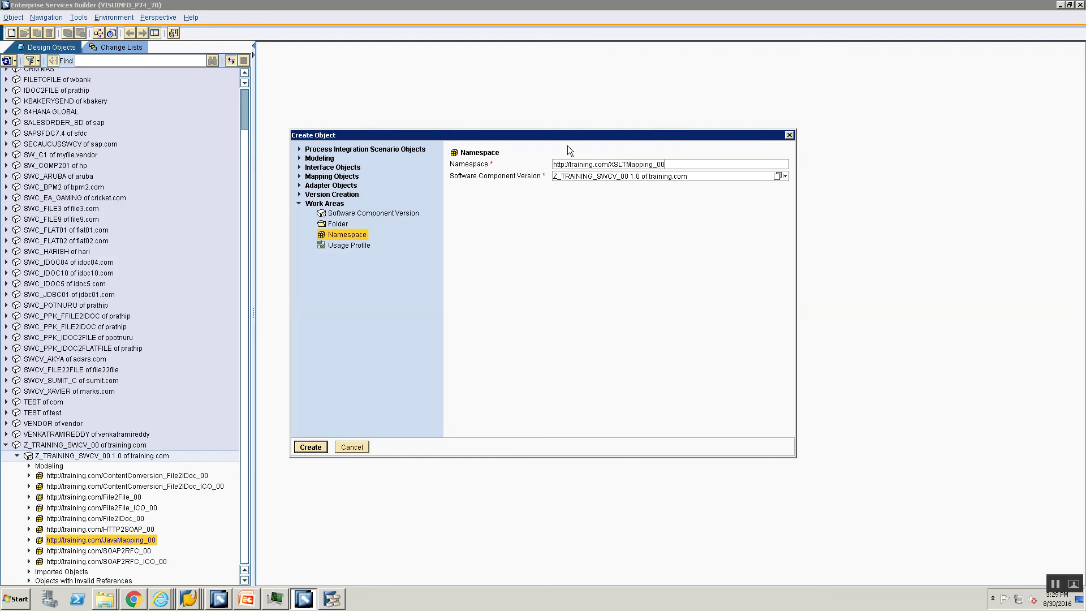
key("Return")
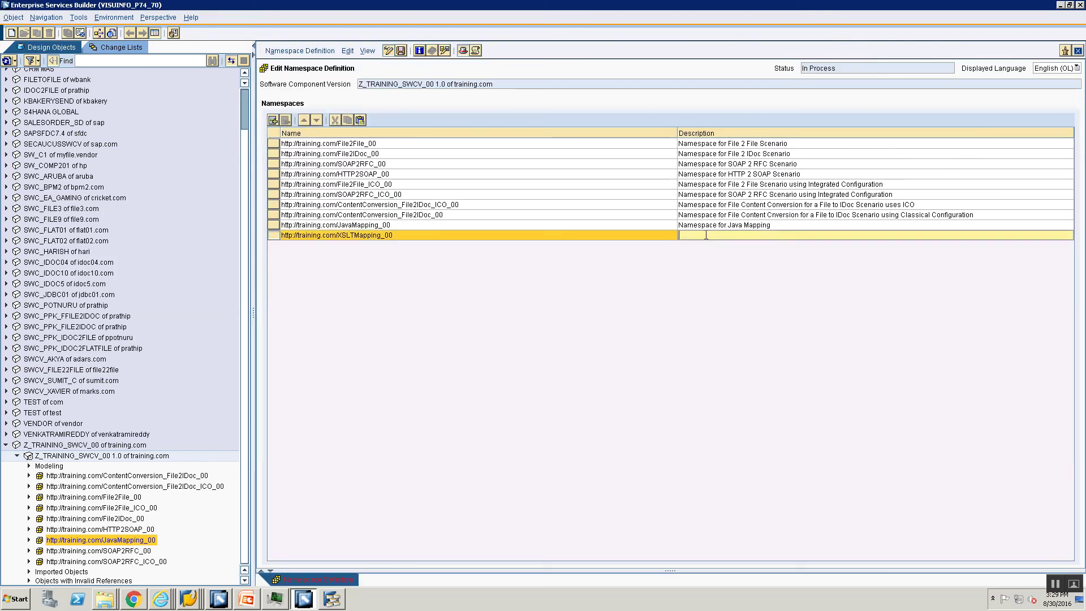
- Describe the new namespace as "Namespace for XSLT Mapping", then save and close the namespace definition
type("Namespace f")
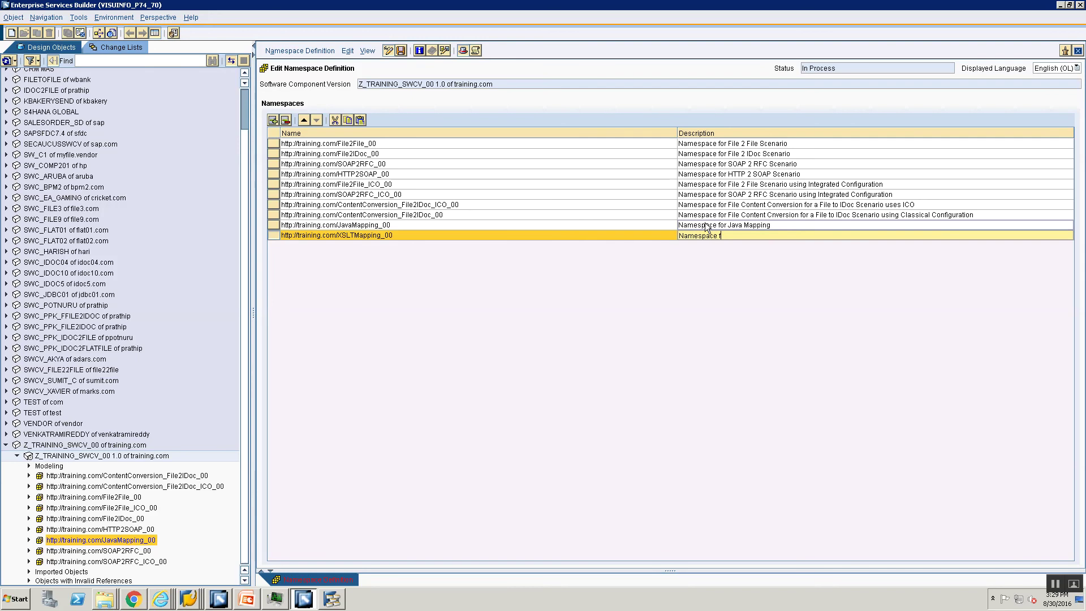
type("or XSLTY")
key("BackSpace")
type("Mapping")
key("ctrl+s")
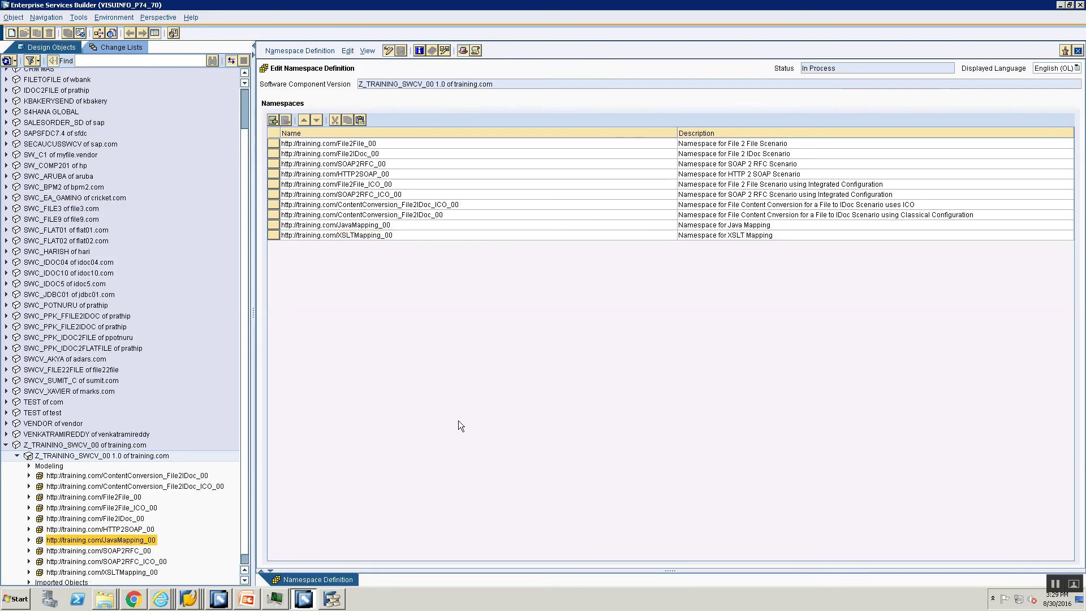
left_click(1078, 51)
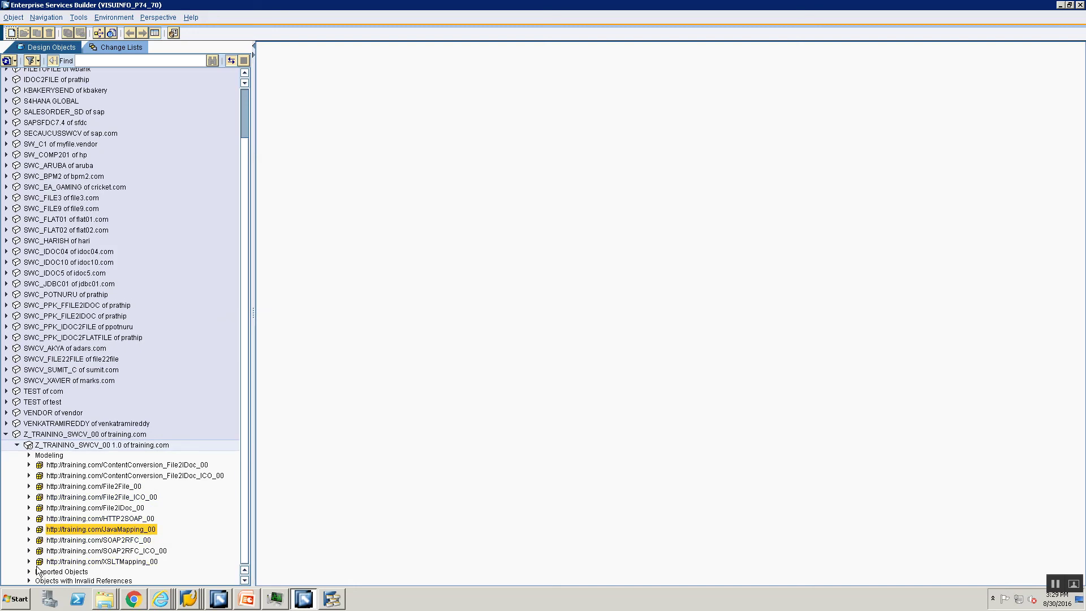
left_click(105, 561)
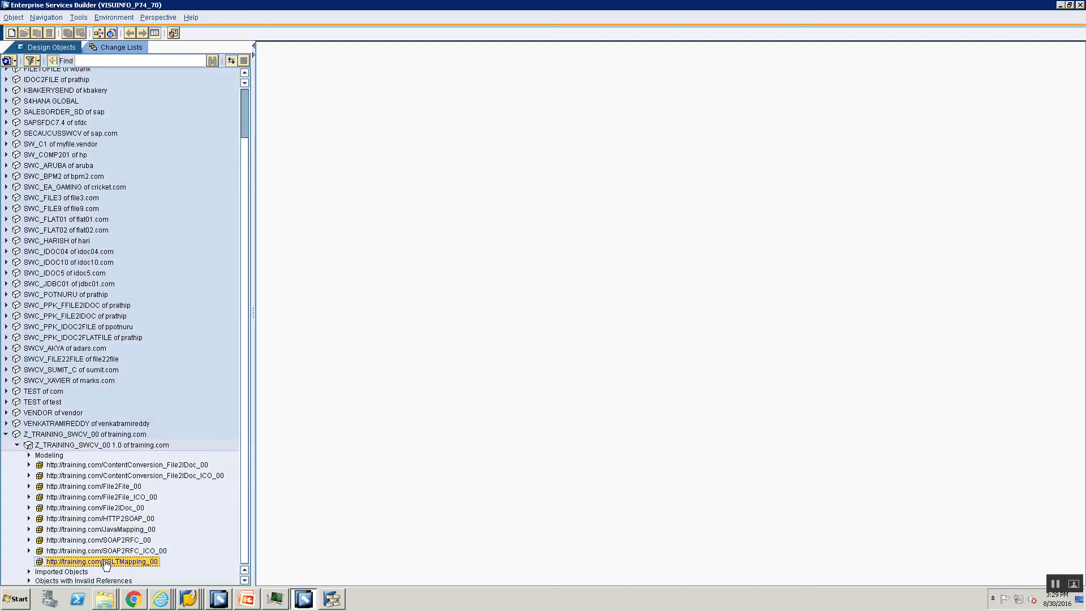
right_click(105, 561)
left_click(118, 516)
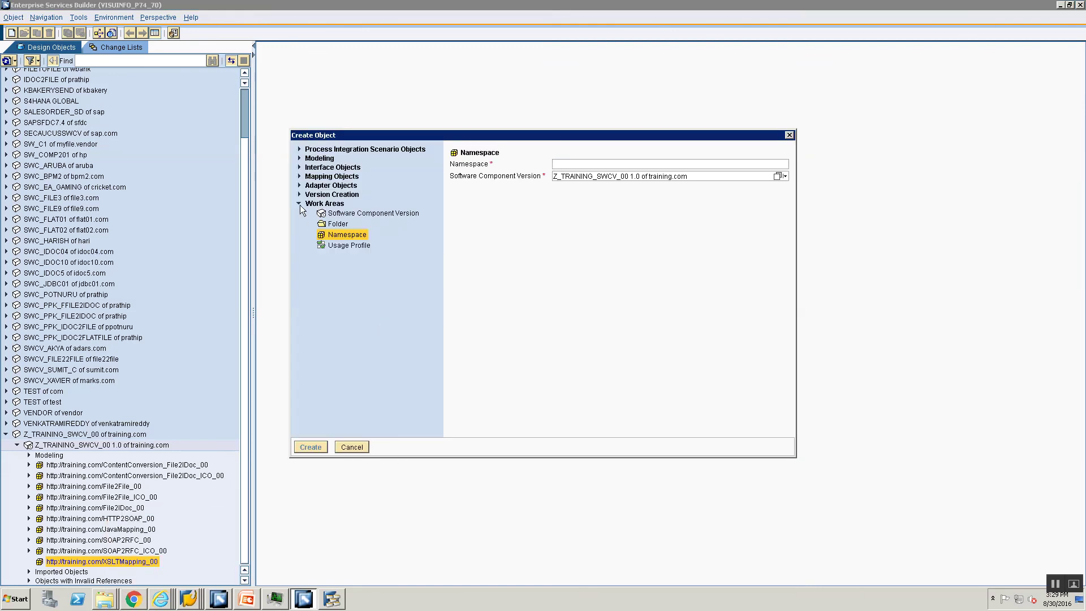
left_click(299, 167)
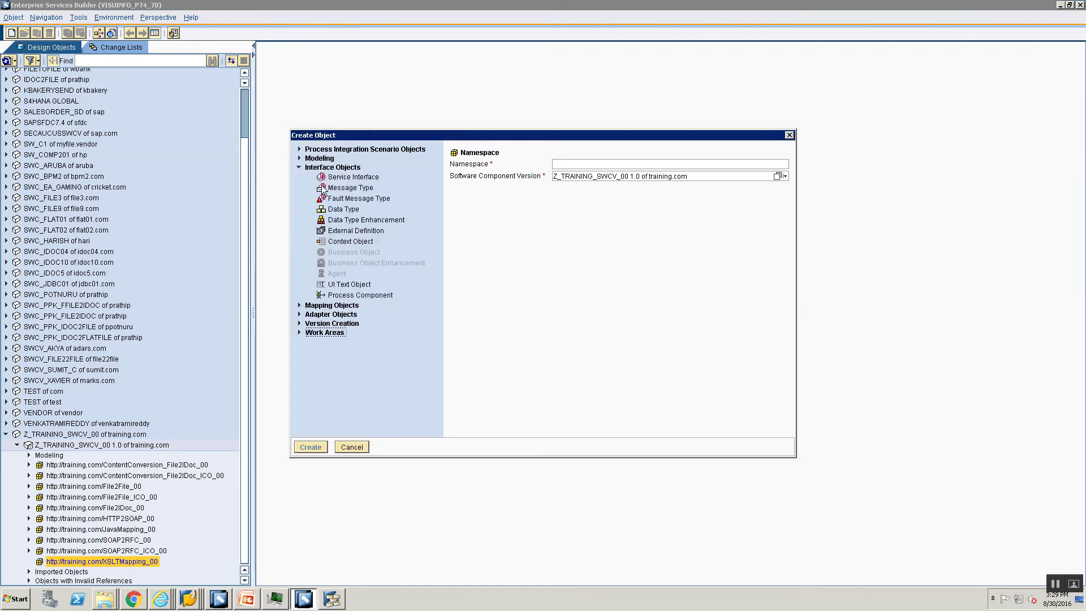
left_click(339, 209)
type("DT_Src")
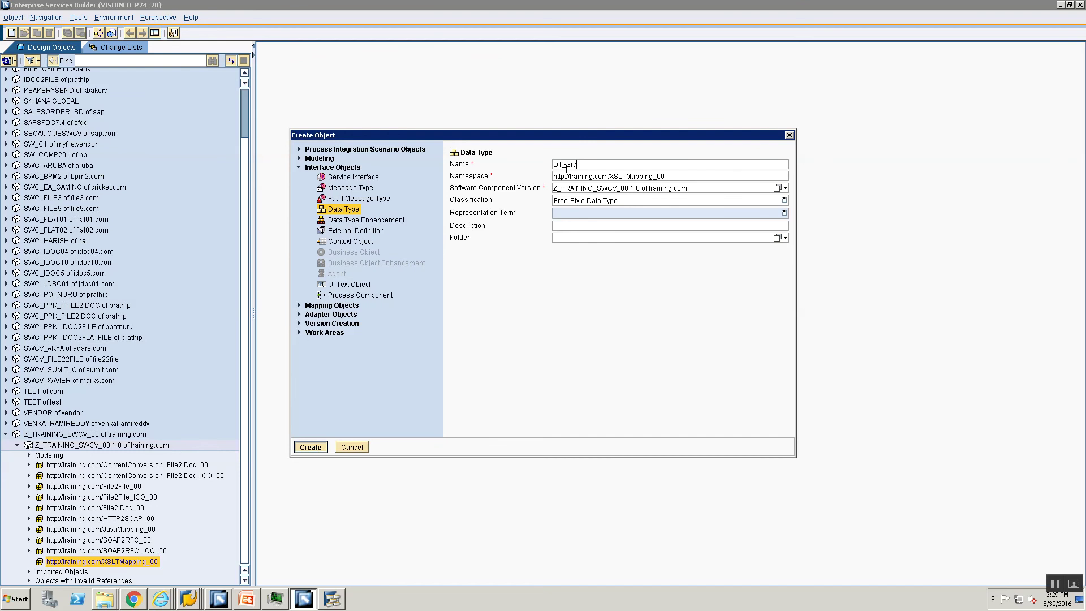
key("Return")
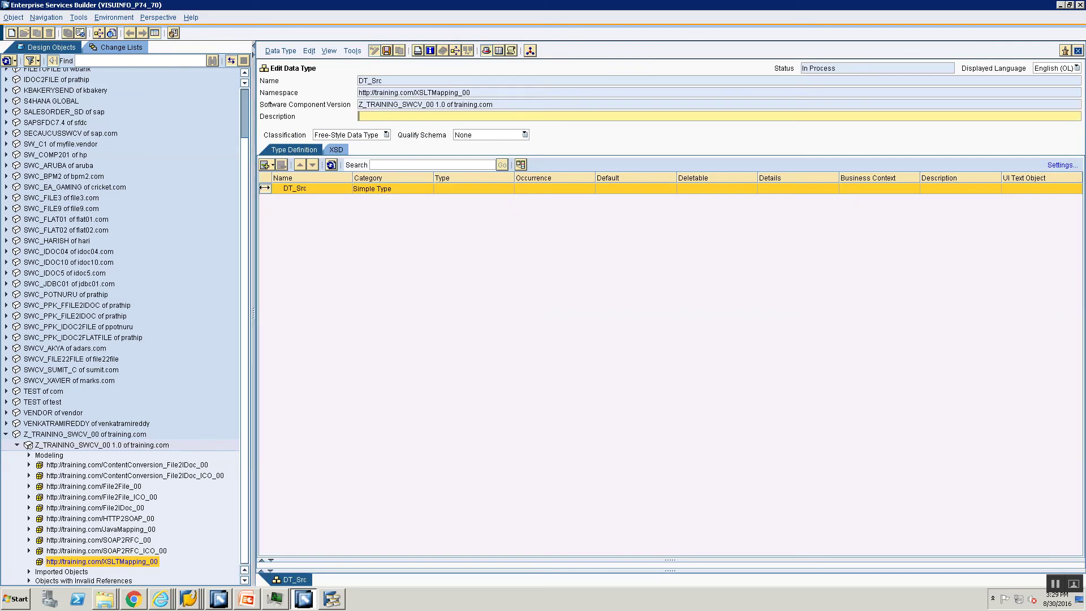
- Add a subelement named FirstName of type xsd:string to the DT_Src data type
left_click(273, 164)
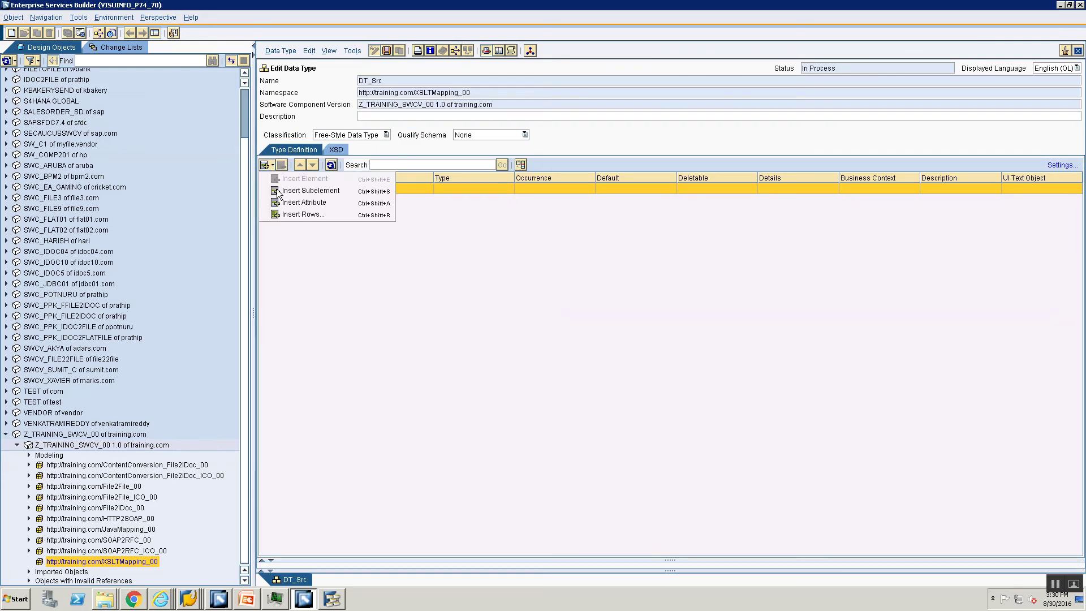
left_click(310, 190)
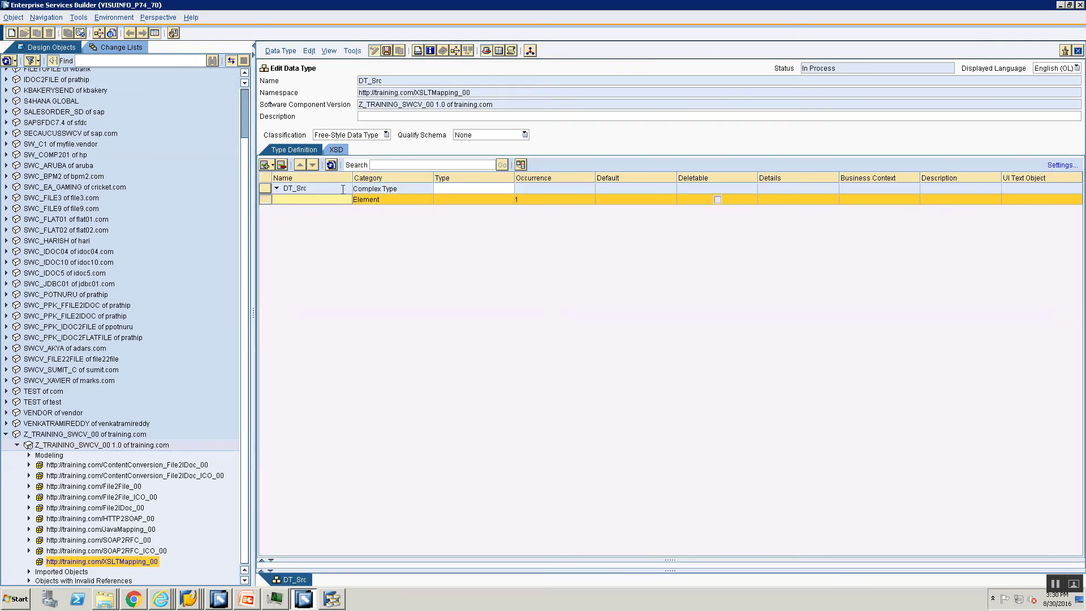
type("FirstName")
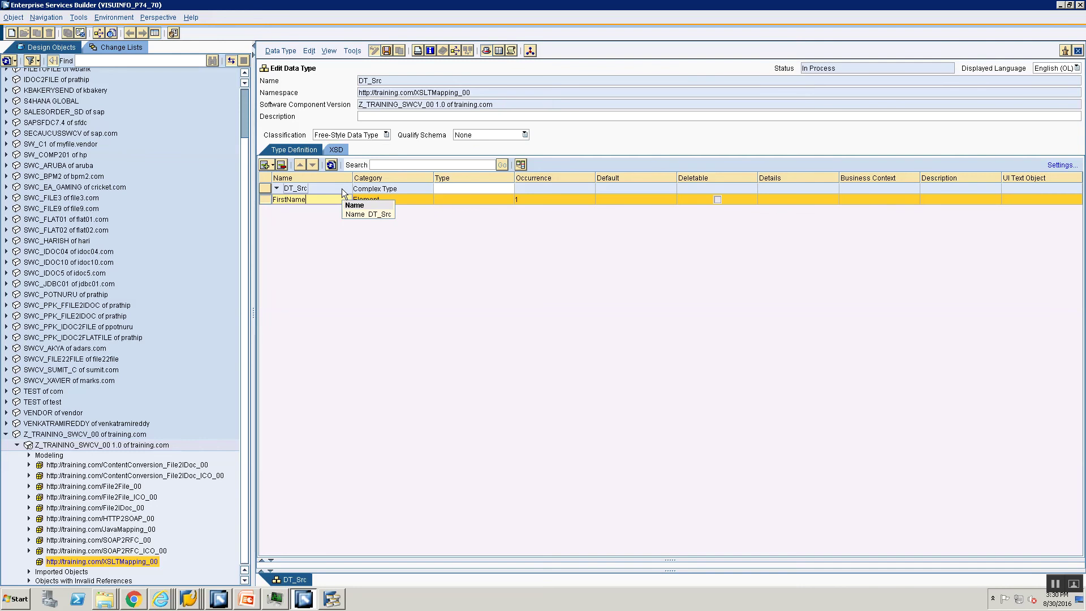
left_click(453, 200)
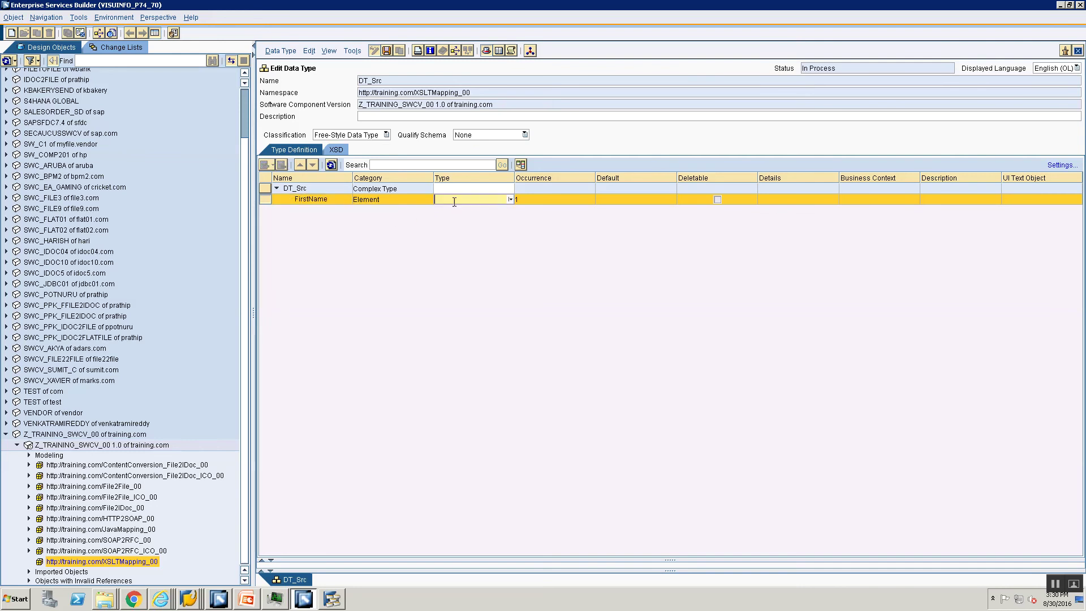
right_click(510, 201)
left_click(511, 200)
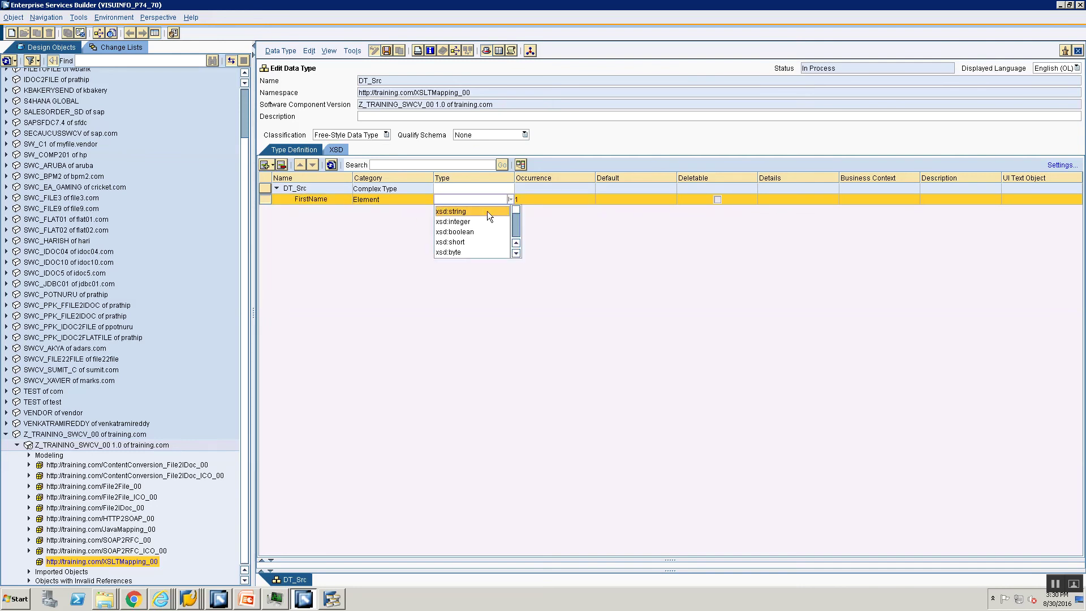
left_click(487, 211)
- Insert a LastName element of type xsd:string after FirstName in DT_Src and save the data type
left_click(272, 165)
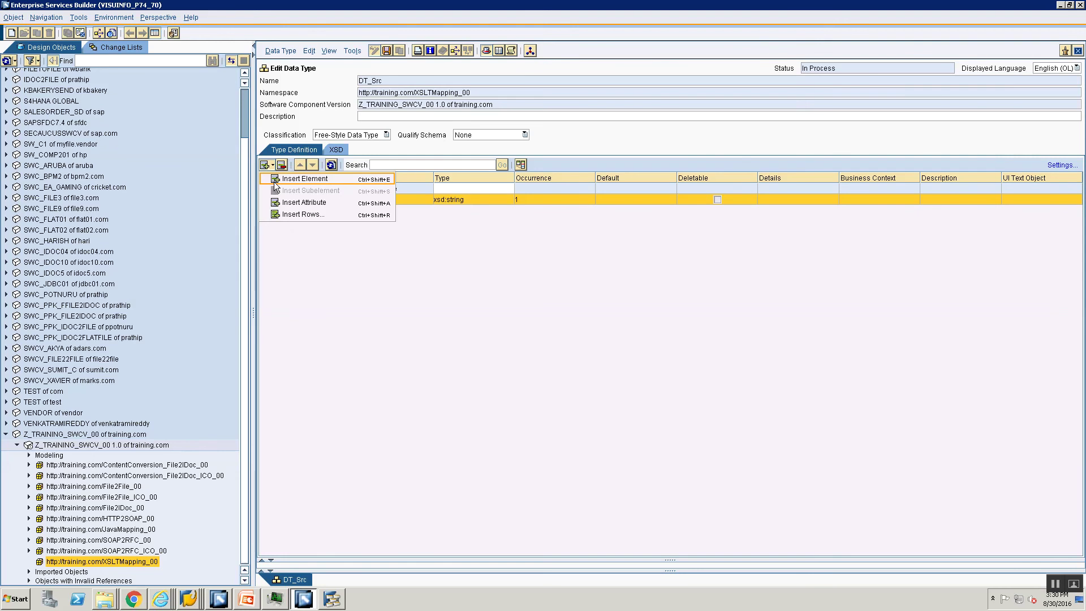
left_click(304, 179)
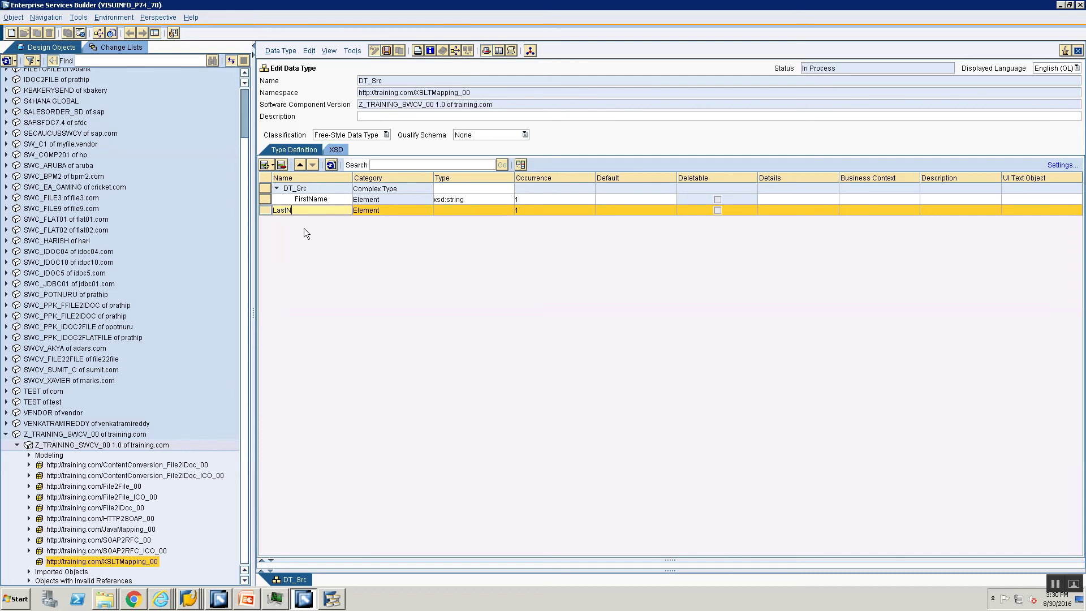
type("LastName")
left_click(500, 209)
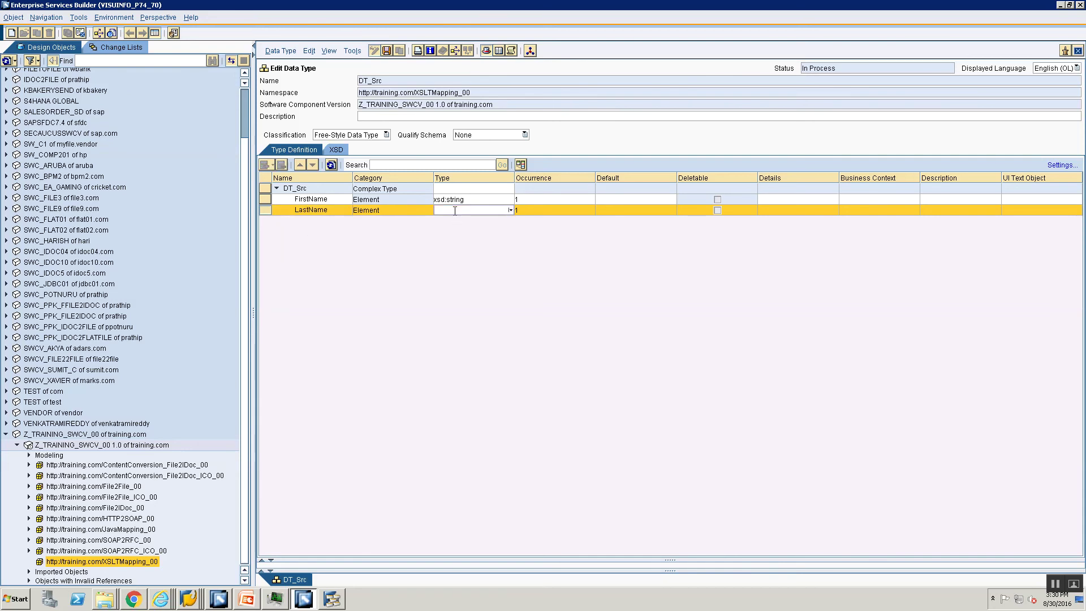
left_click(509, 213)
left_click(529, 222)
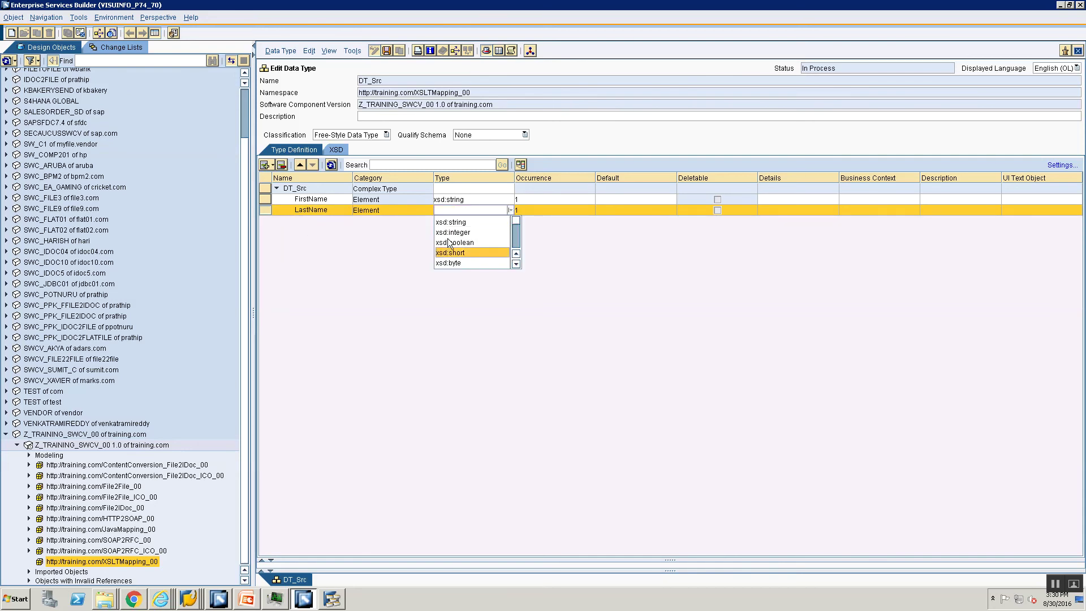
left_click(456, 224)
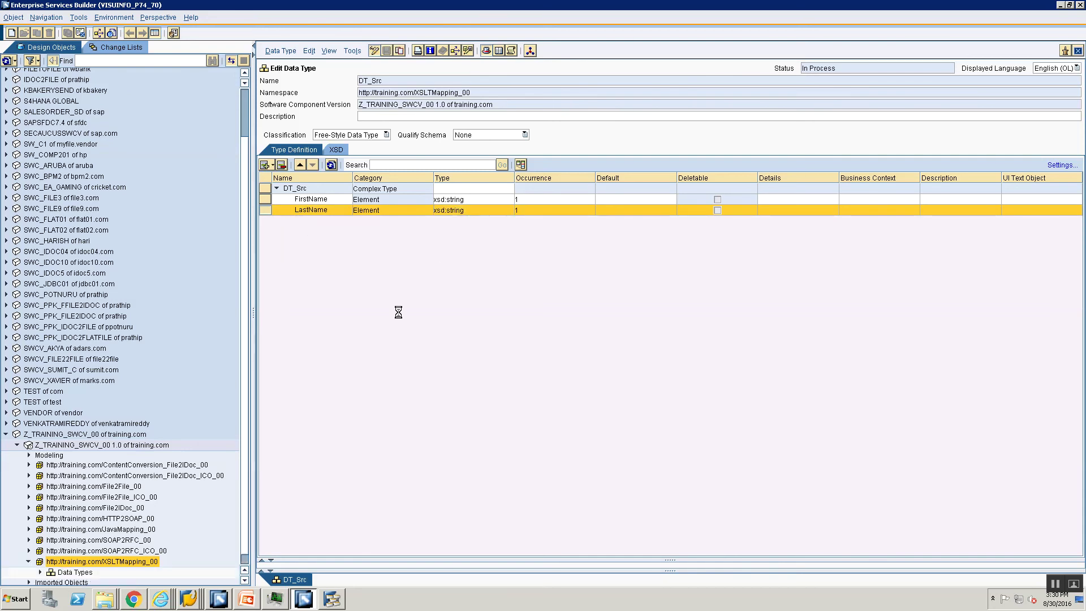
- Create a second free-style data type named DT_Tgt under the XSLTMapping_00 namespace's data types
right_click(69, 571)
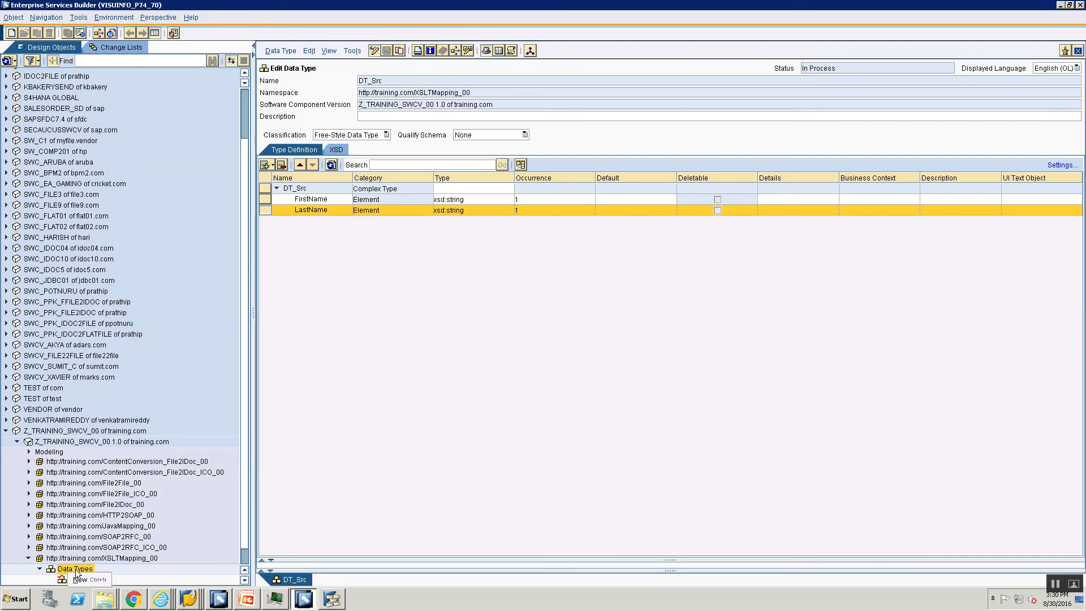
left_click(79, 579)
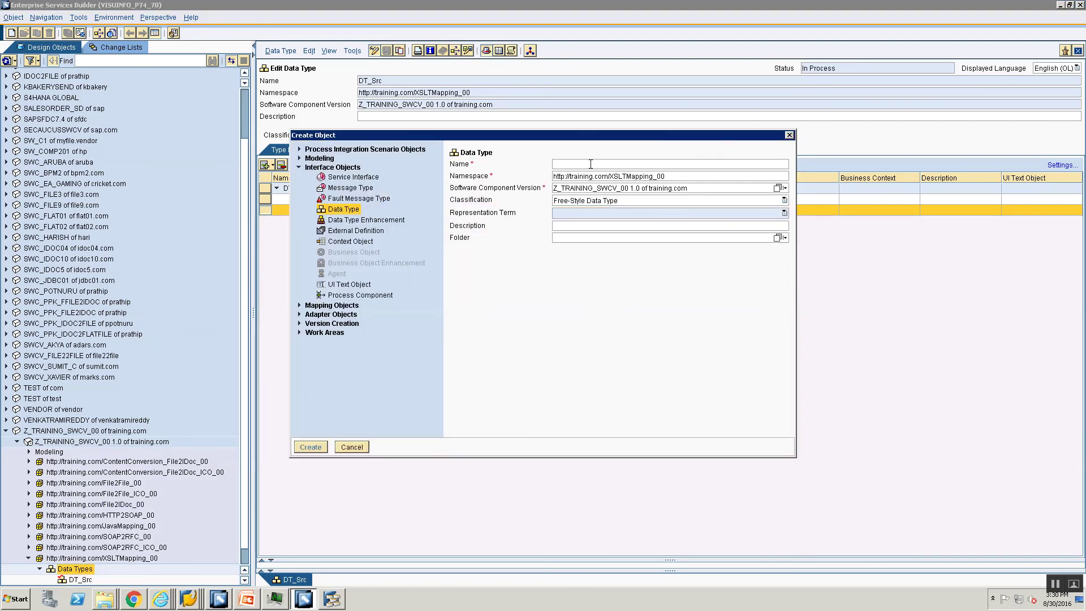
type("DT_")
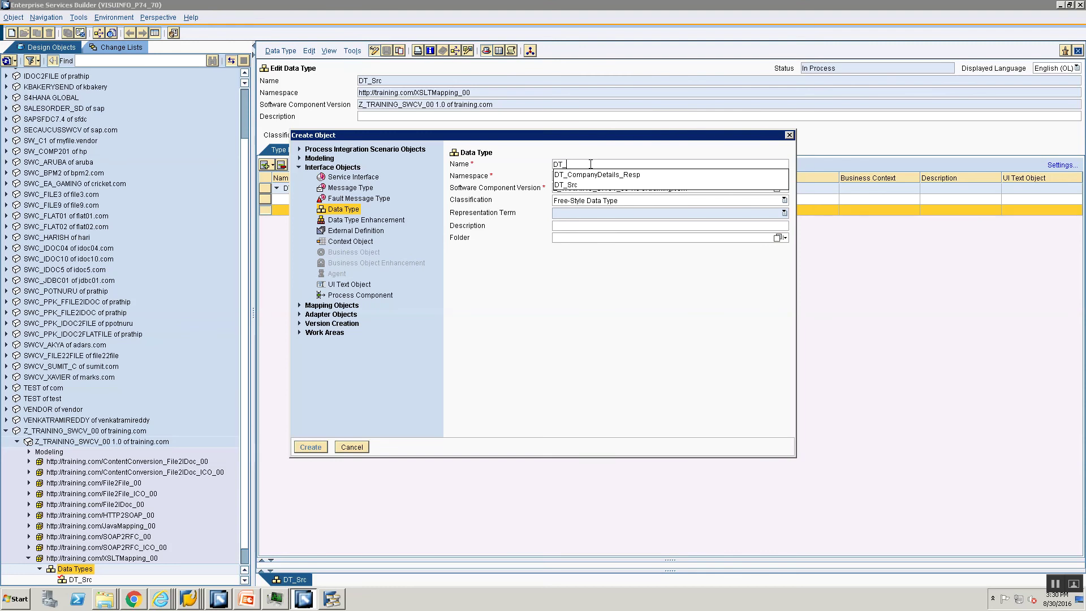
type("Tgt")
key("Return")
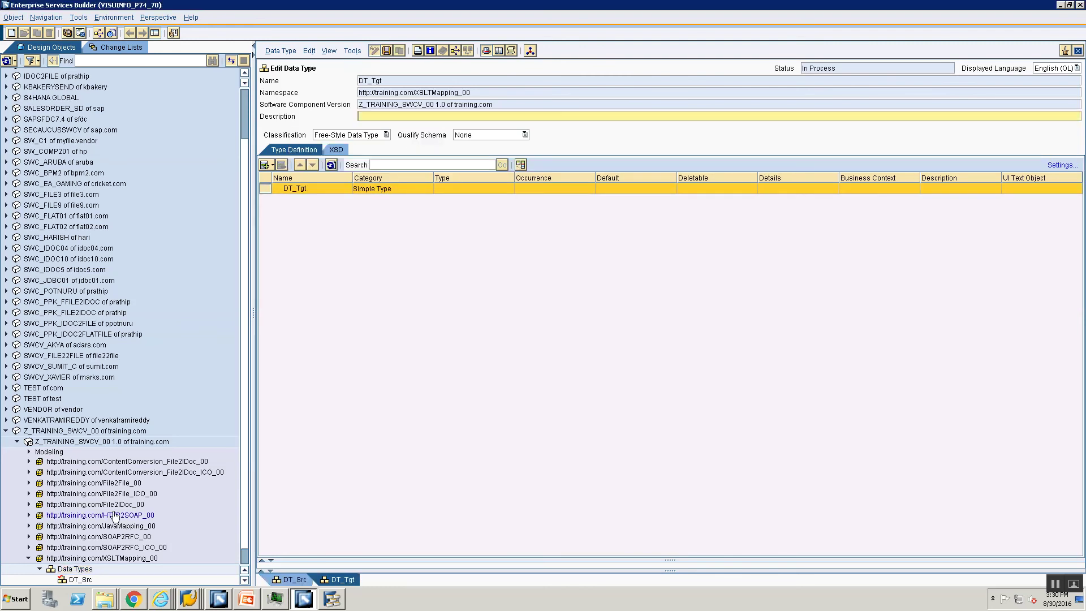
- Add a subelement named FullName of type xsd:string to the DT_Tgt data type, then save and close it
left_click(272, 165)
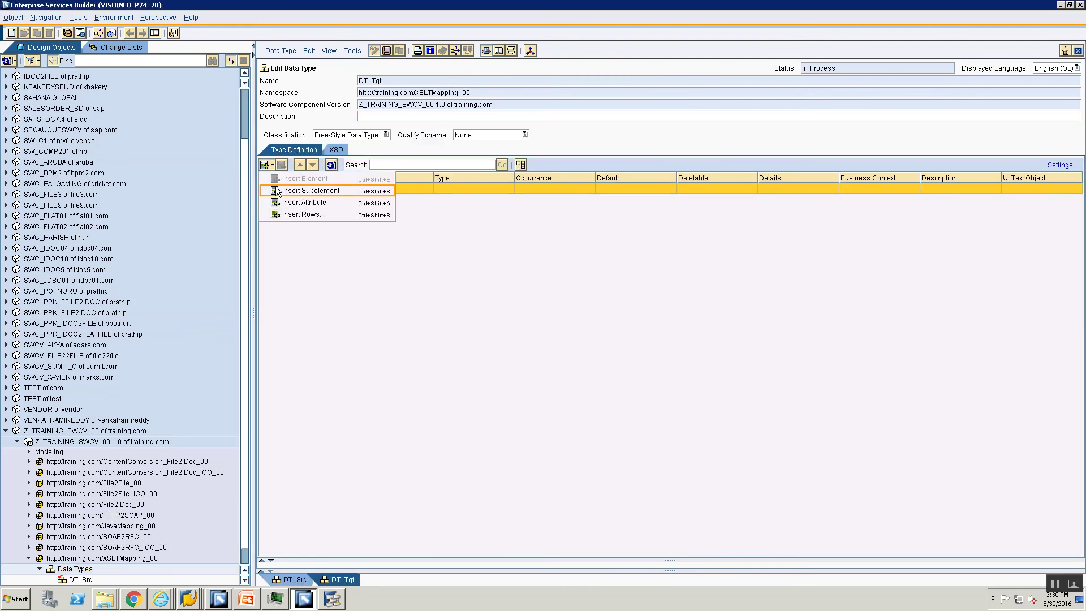
left_click(280, 193)
type("FullName")
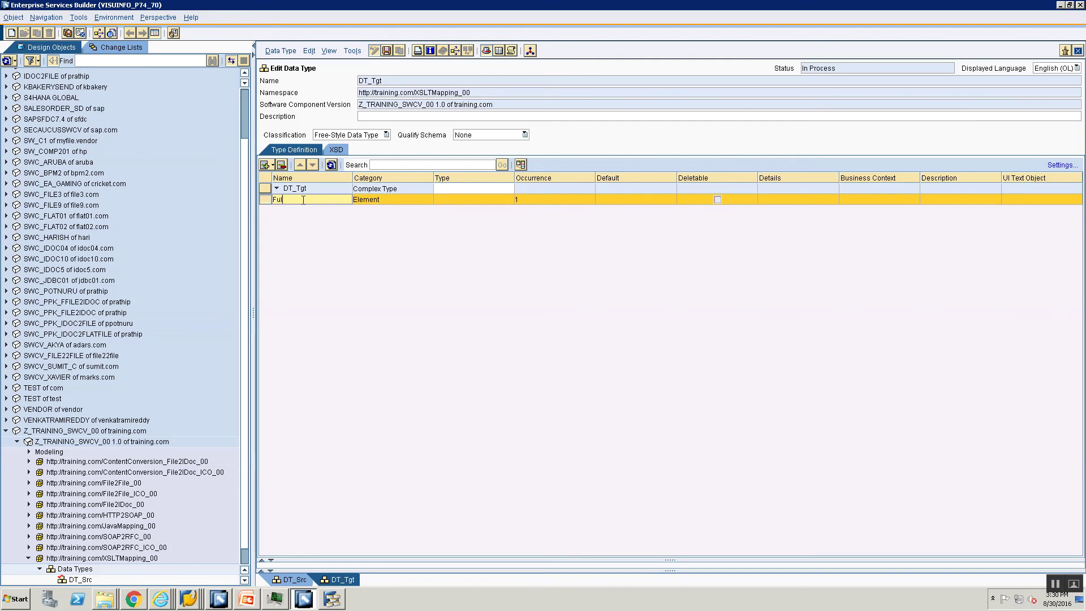
left_click(498, 200)
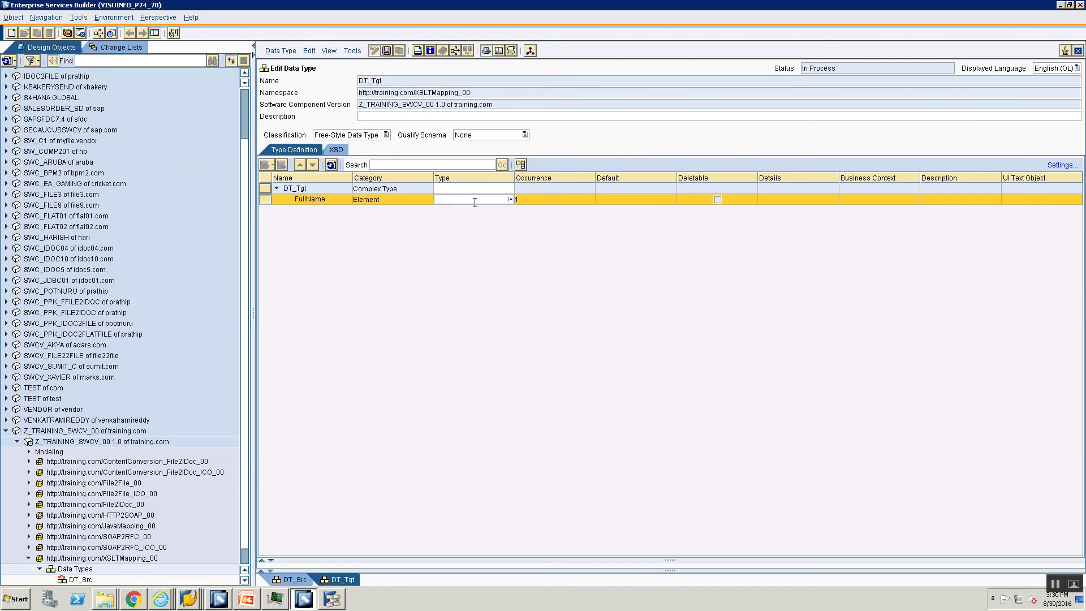
left_click(511, 198)
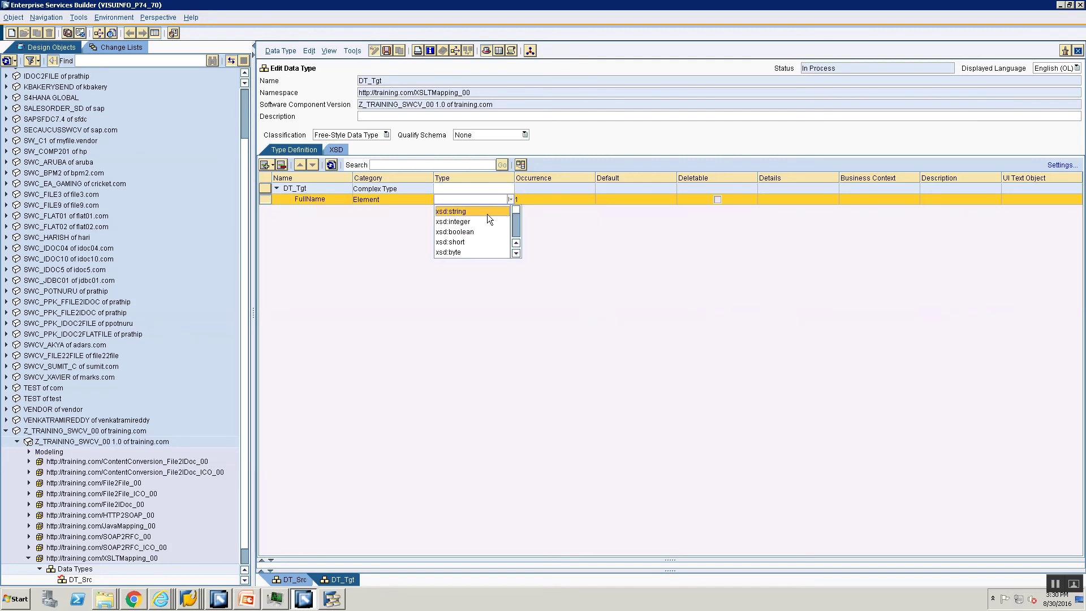
left_click(487, 213)
left_click(1078, 51)
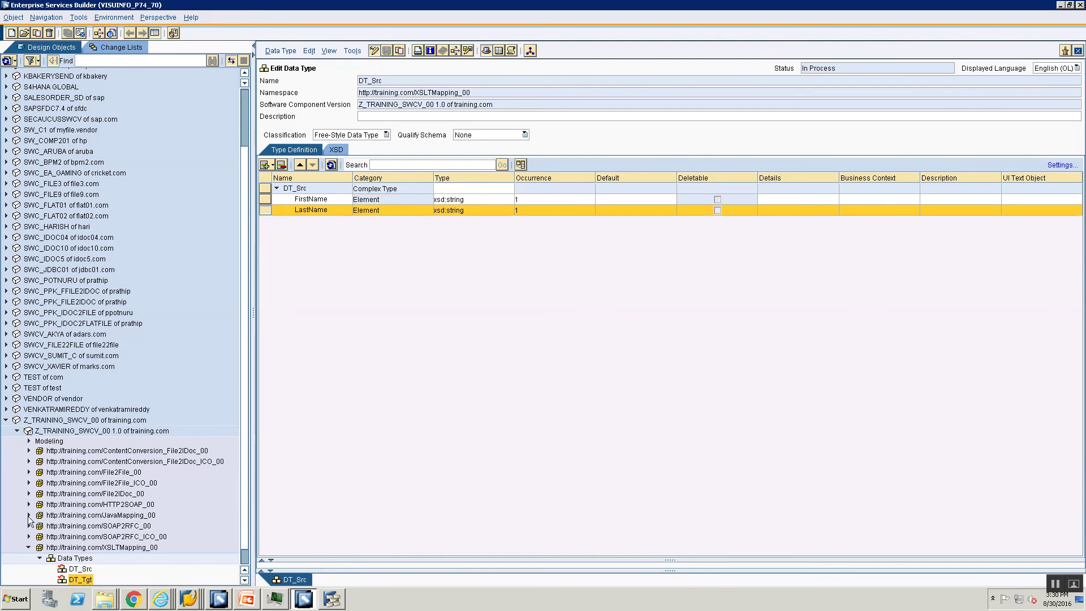
- Create a message type named MT_Src in the XSLTMapping_00 namespace, assign DT_Src as its data type and save it
left_click(73, 550)
right_click(72, 550)
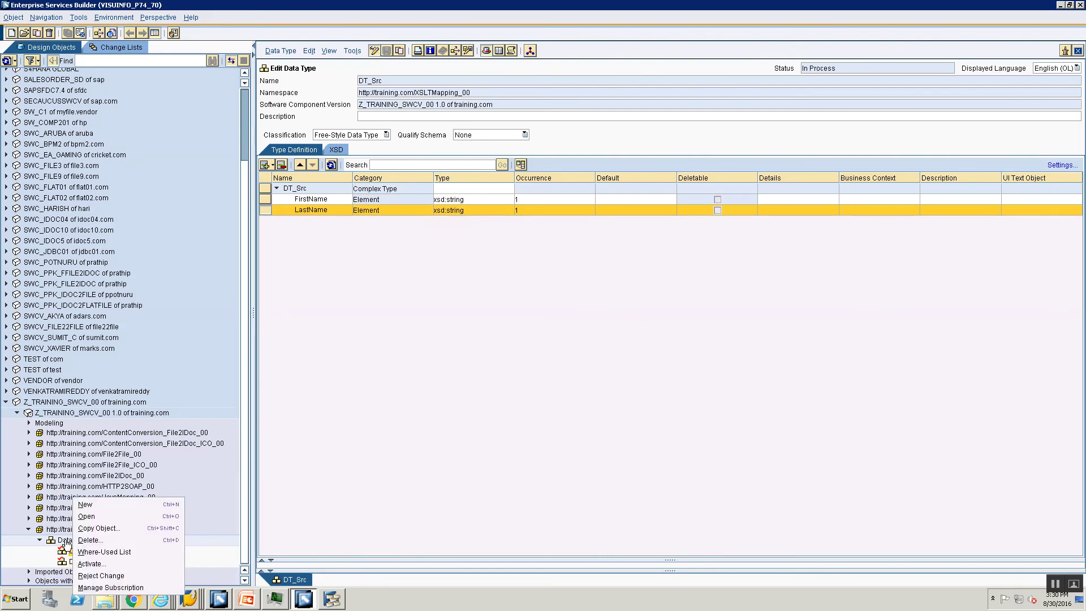
left_click(67, 541)
left_click(76, 546)
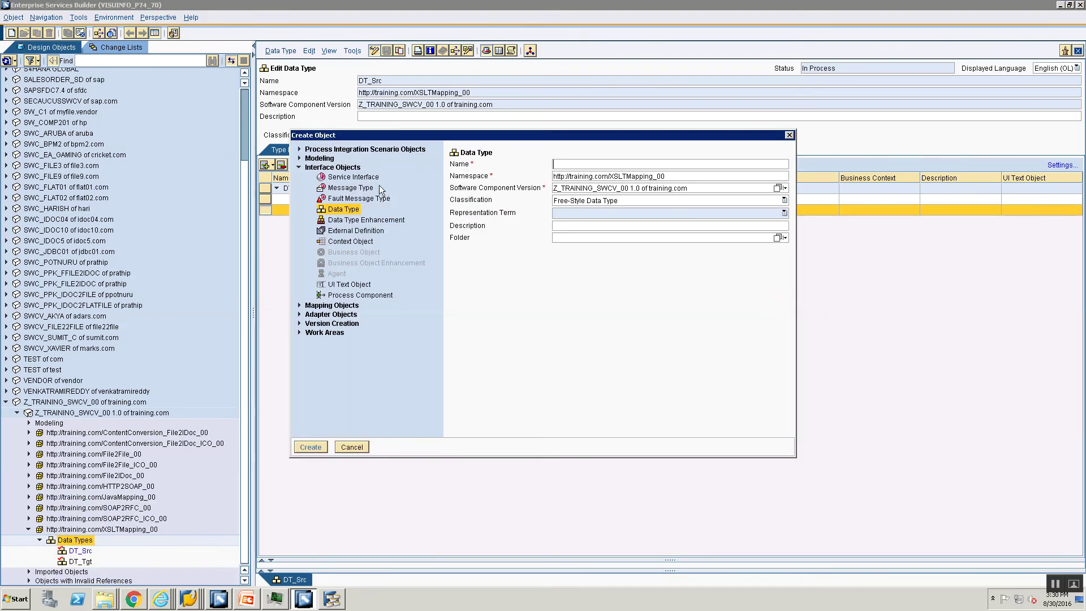
left_click(353, 187)
type("MT")
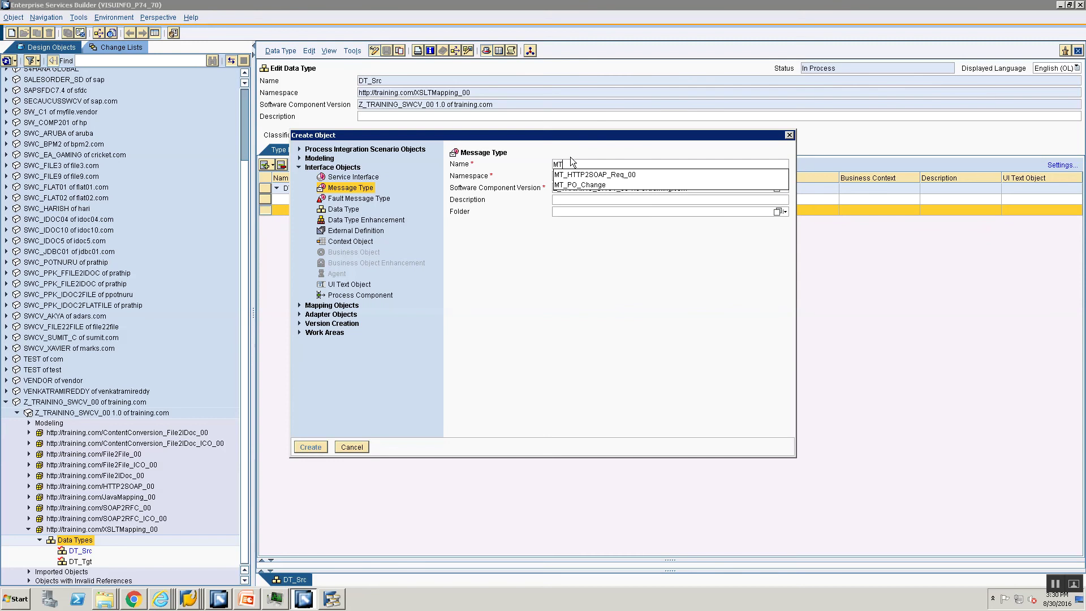
type("_S")
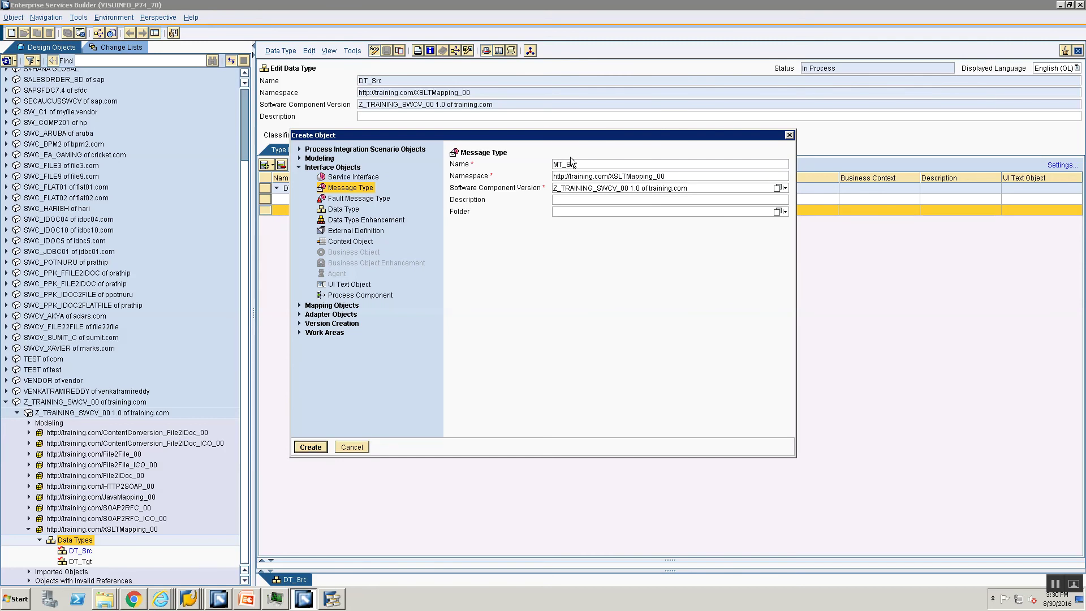
type("rc")
key("Return")
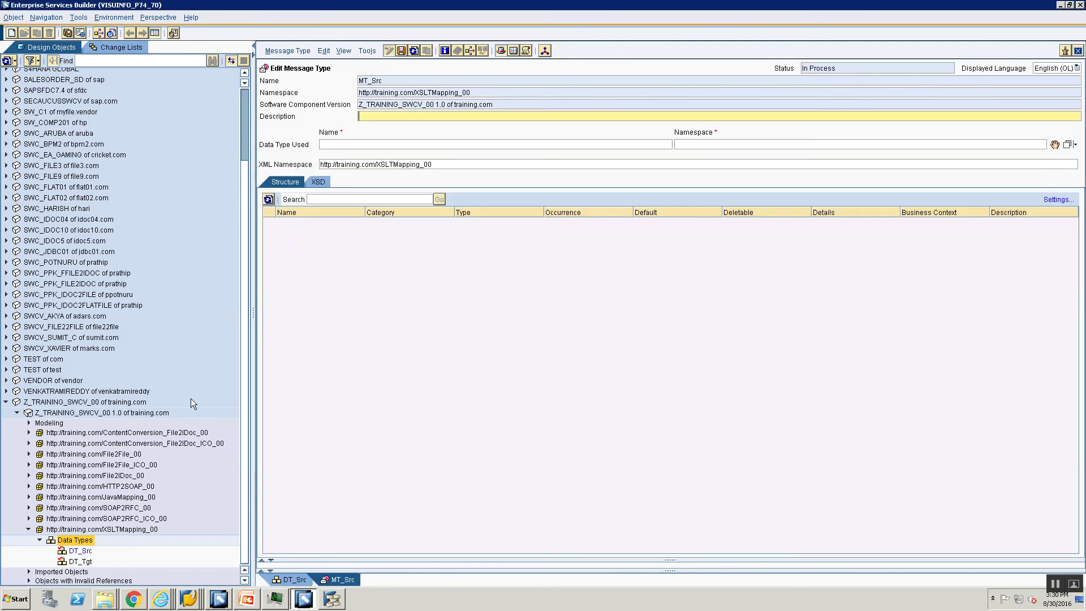
left_click_drag(73, 551, 1056, 148)
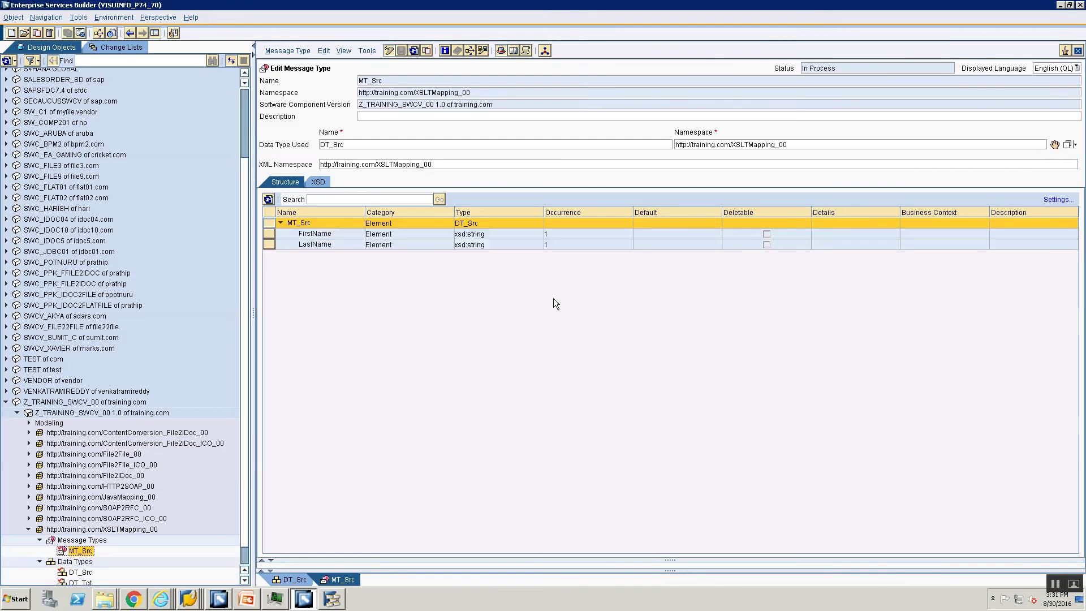
- Create a message type named MT_Tgt in the XSLTMapping_00 namespace, assign DT_Tgt as its data type and save it
right_click(94, 539)
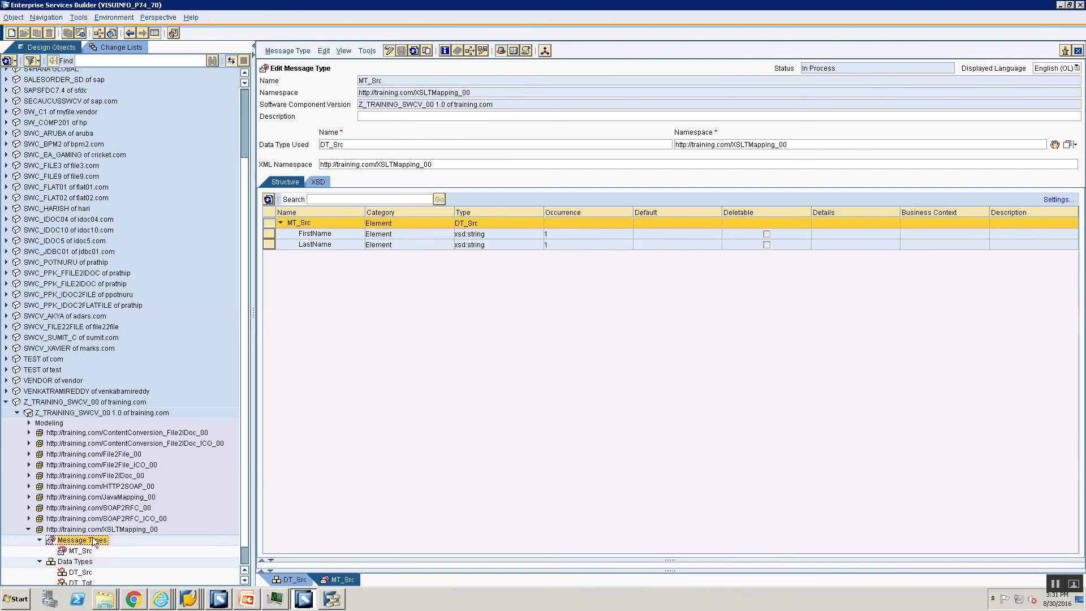
left_click(106, 545)
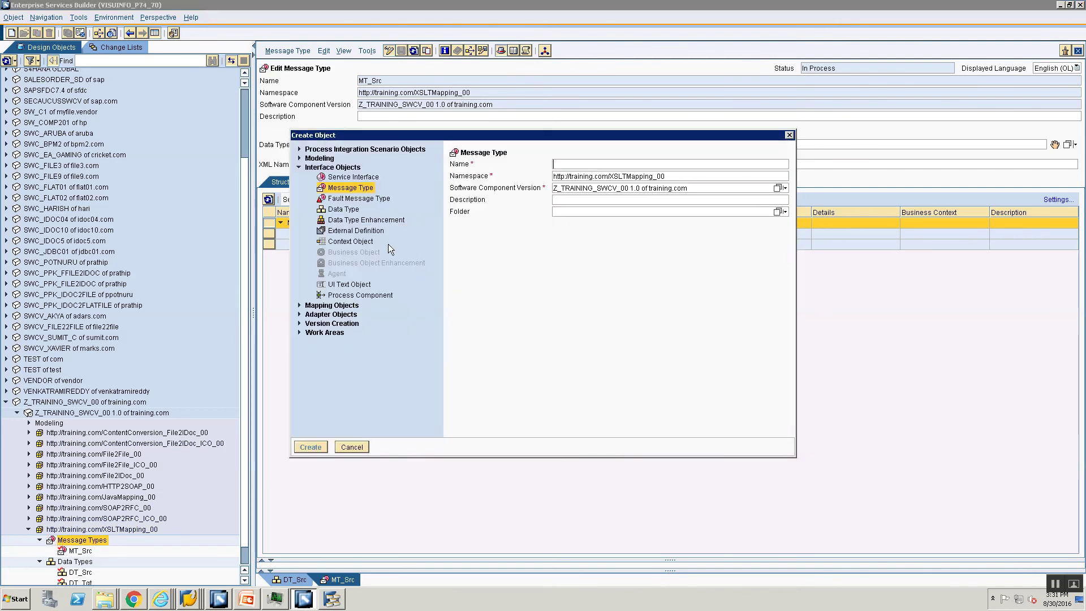
left_click(587, 163)
type("MT_Tgt")
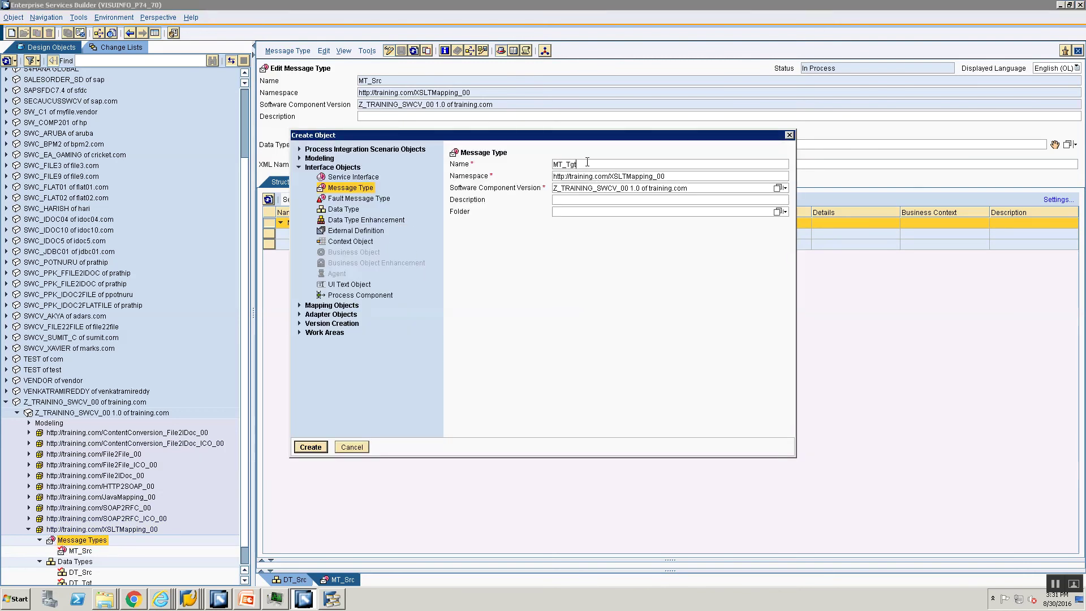
key("Return")
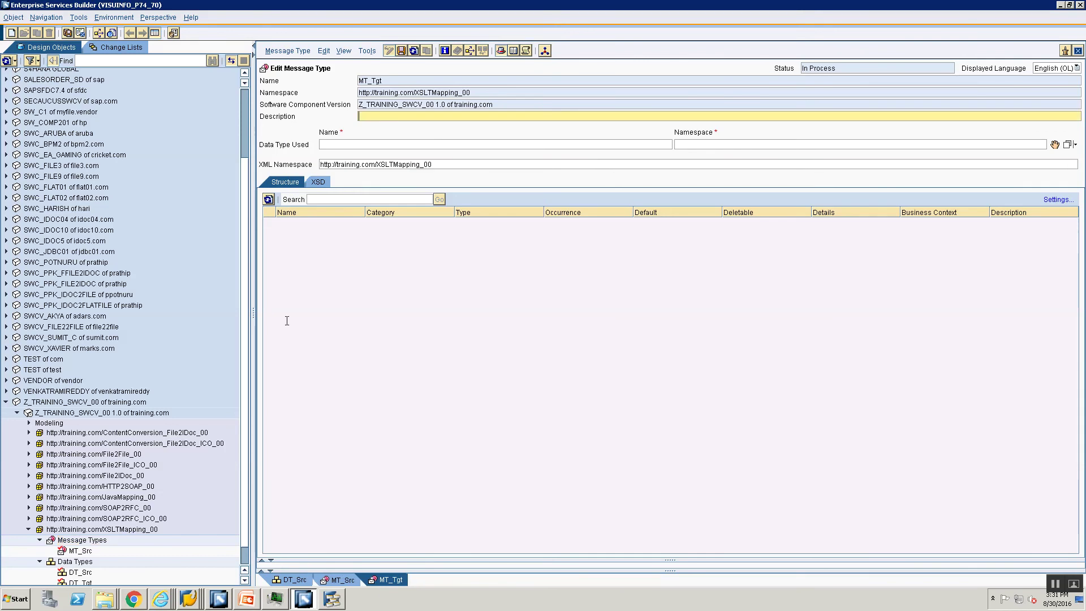
scroll(69, 575, "down", 1)
left_click_drag(79, 562, 969, 242)
left_click_drag(1057, 151, 1055, 146)
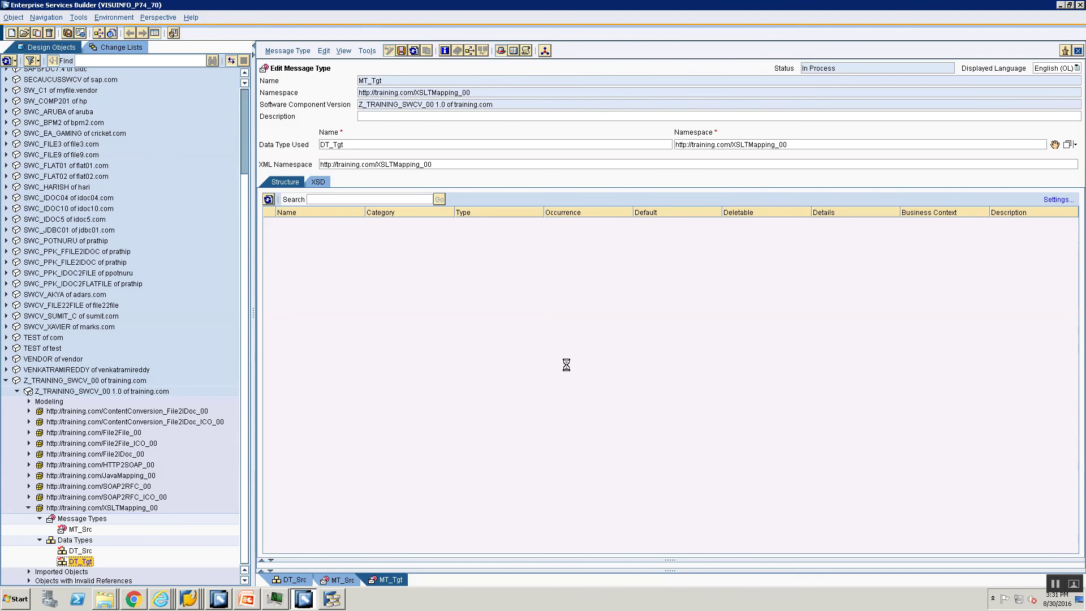
- Create a service interface named SIOA_XSLTMapping_00 in the XSLTMapping_00 namespace, assign MT_Src as its request message and save it
right_click(89, 519)
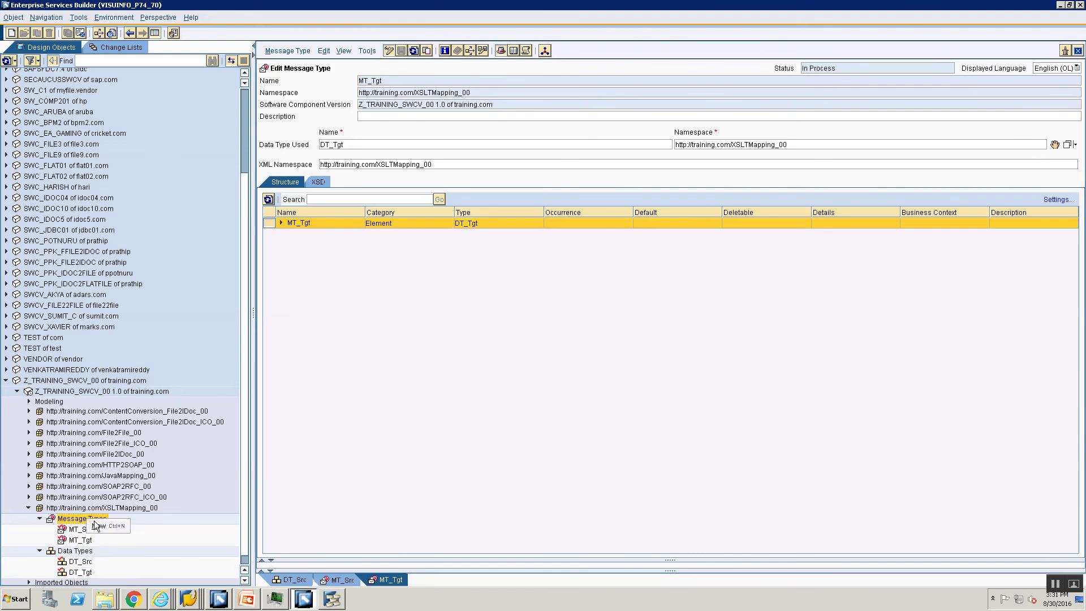
left_click(99, 525)
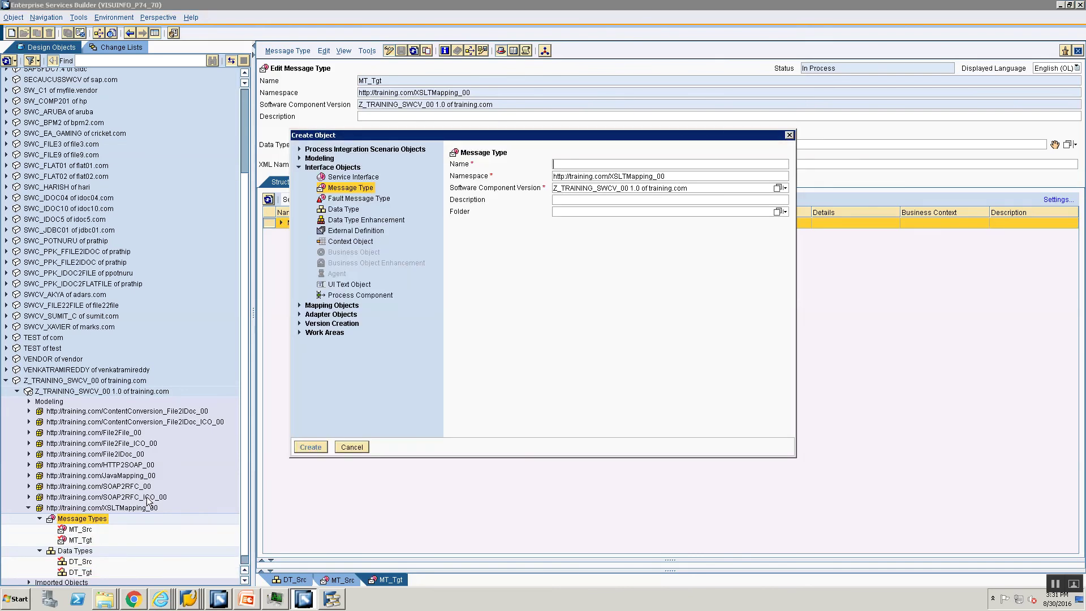
left_click(344, 177)
left_click(566, 164)
type("SIOA")
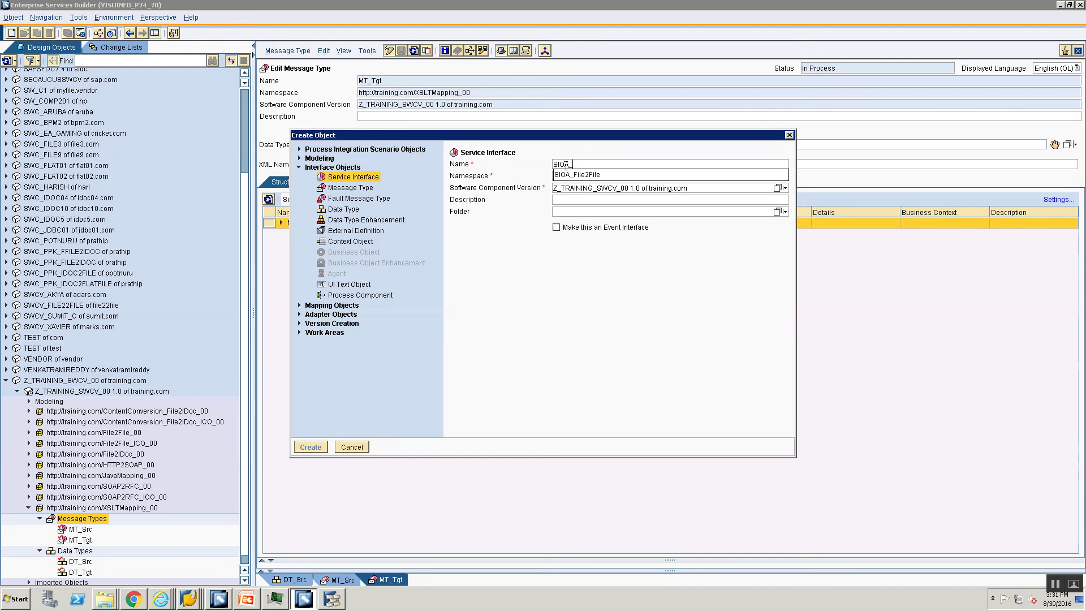
type("_JSLT")
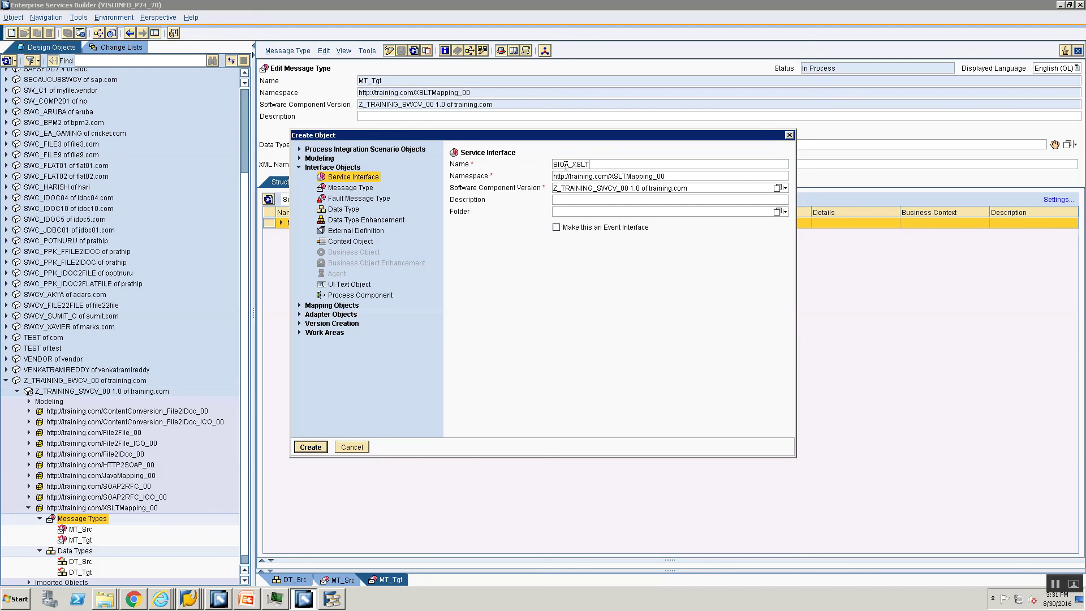
type("Mapping_00")
key("Return")
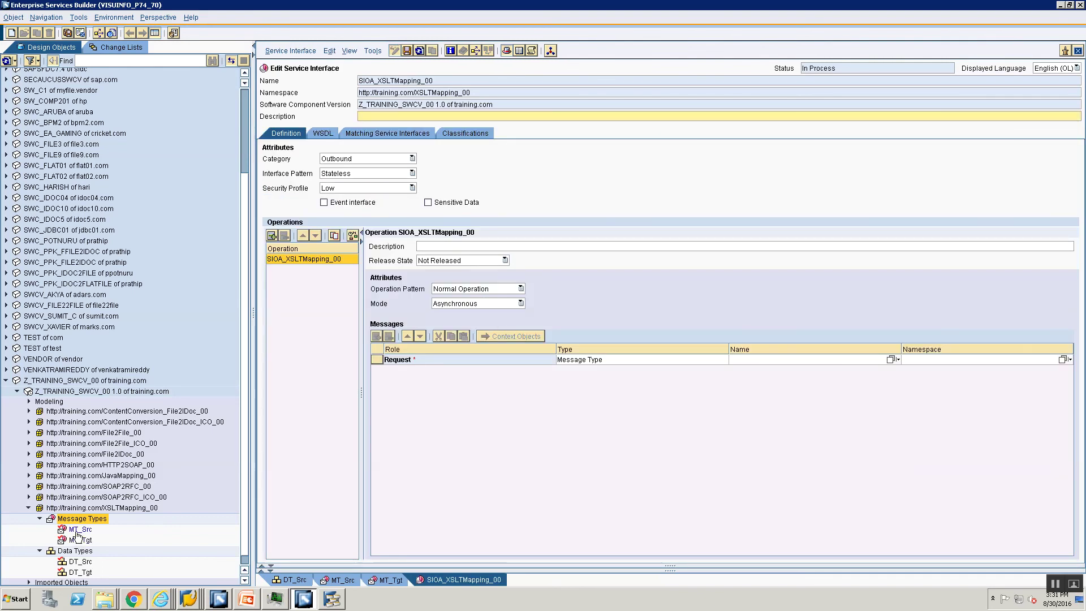
left_click_drag(77, 531, 768, 361)
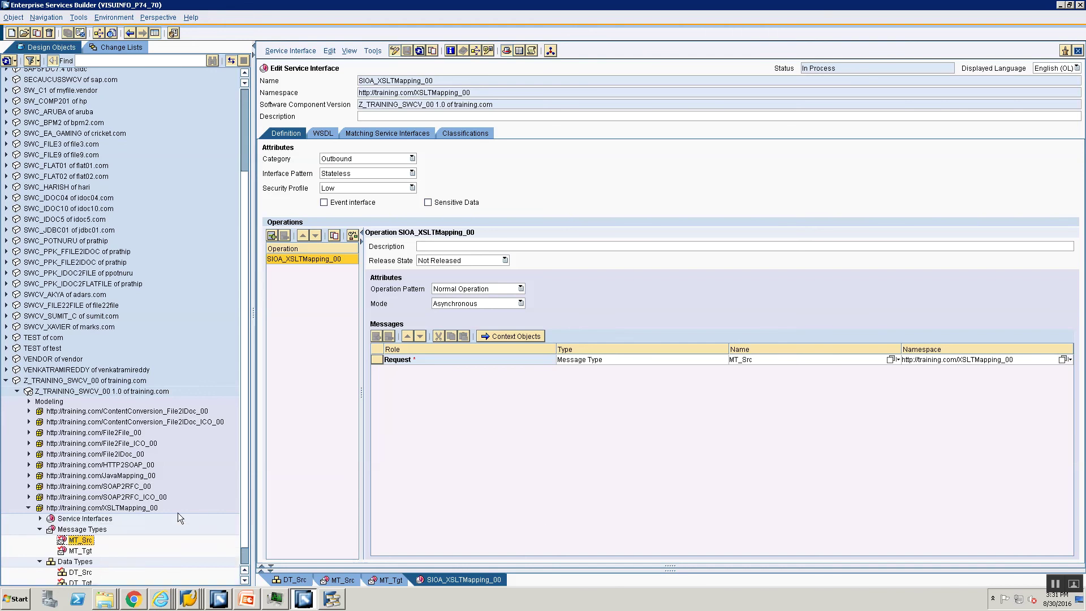
- Create a second service interface named SIIA_XSLTMapping_00 in the XSLTMapping_00 namespace
right_click(97, 519)
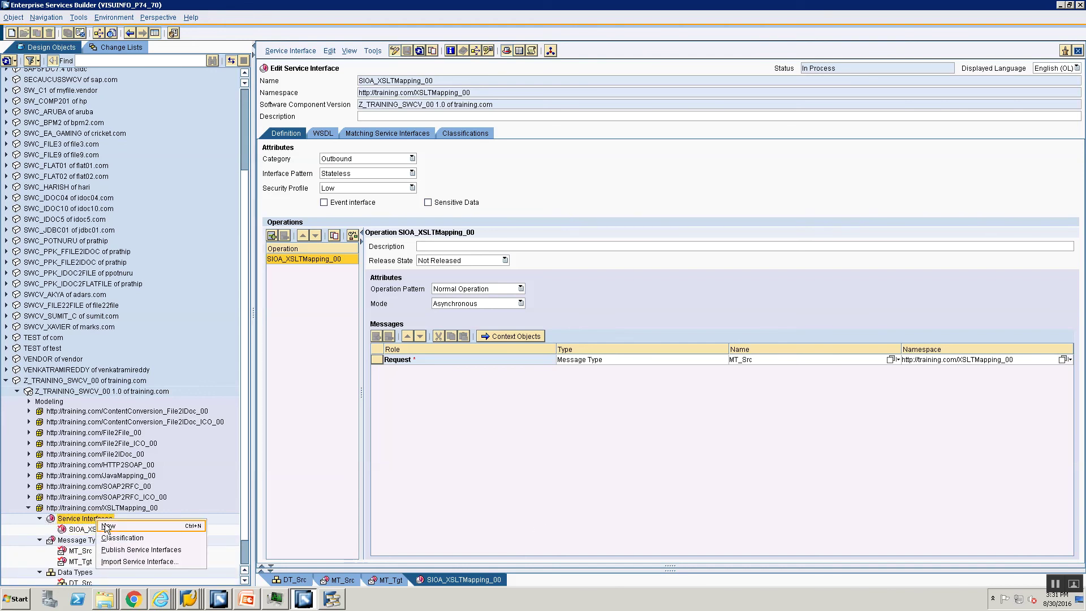
left_click(107, 526)
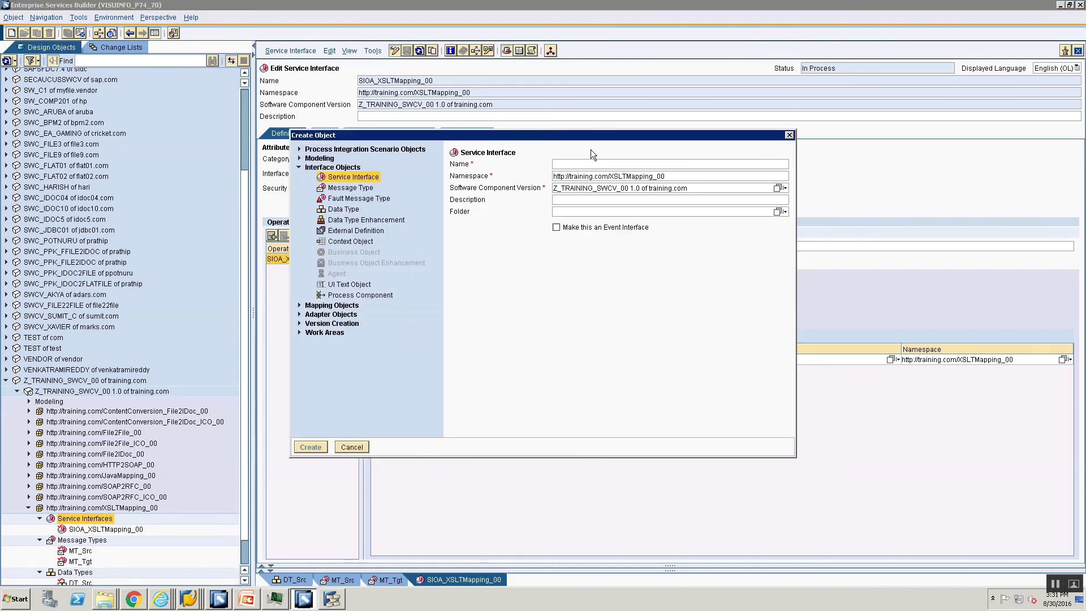
type("SIIA_XS")
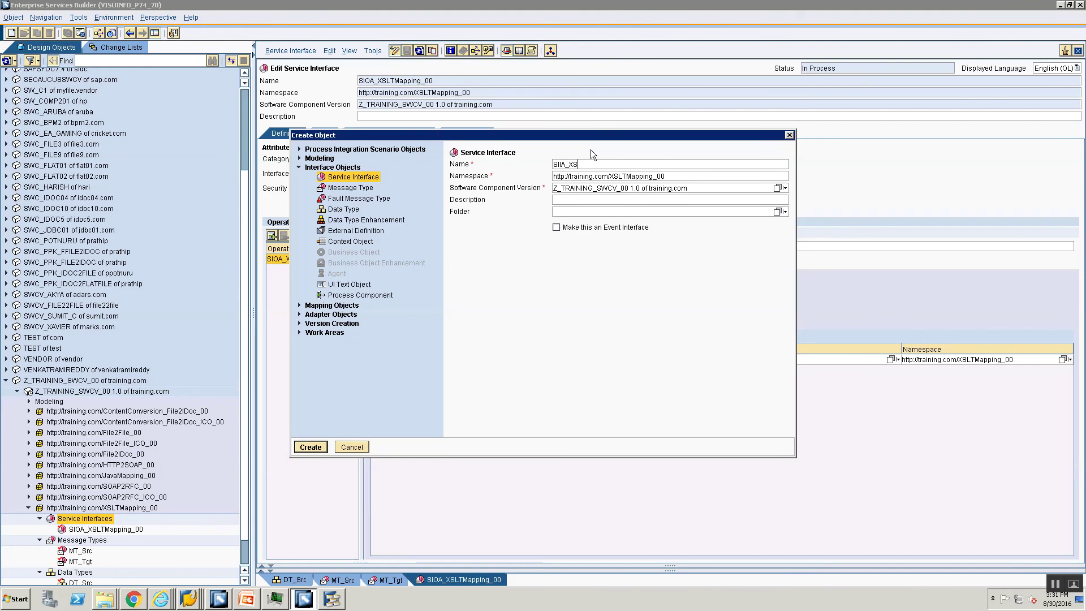
type("LTMapping_00")
key("Return")
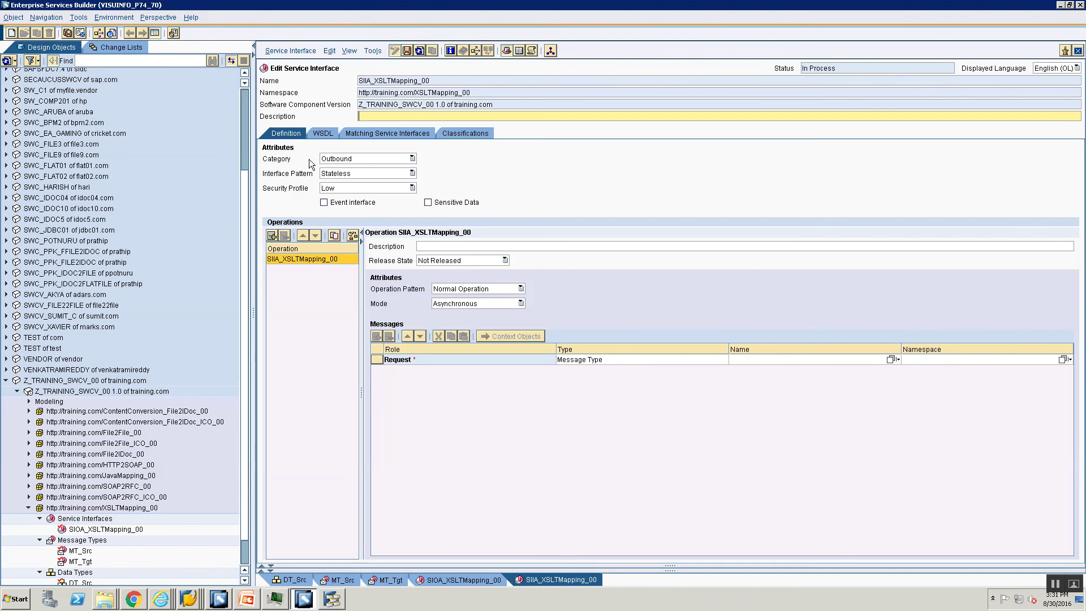
- Set the SIIA_XSLTMapping_00 category to Inbound, assign MT_Tgt as its request message and save the interface
left_click(328, 159)
left_click(333, 181)
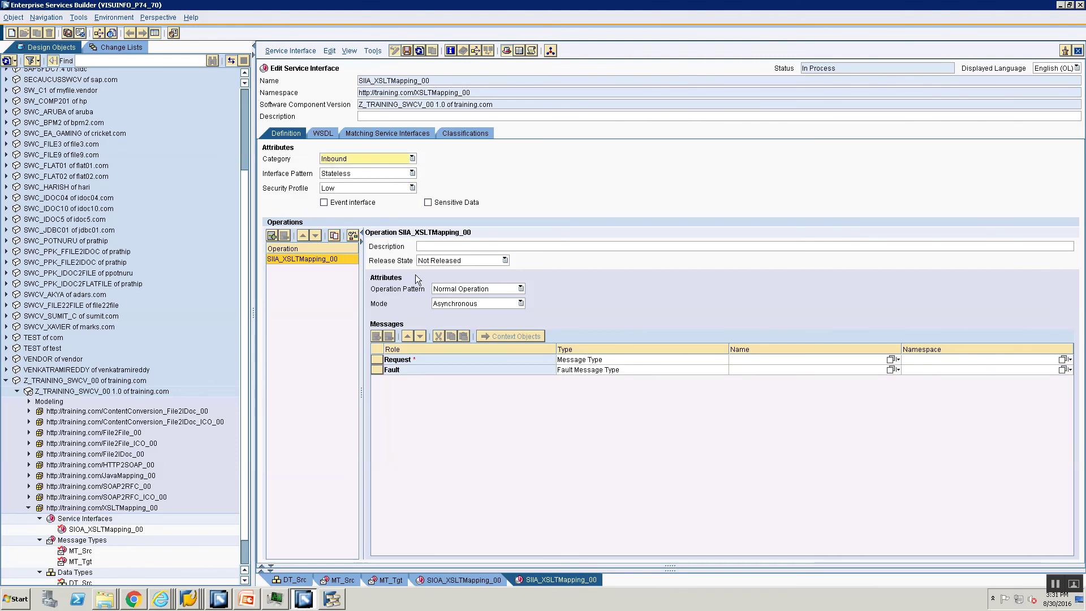
left_click_drag(63, 562, 791, 354)
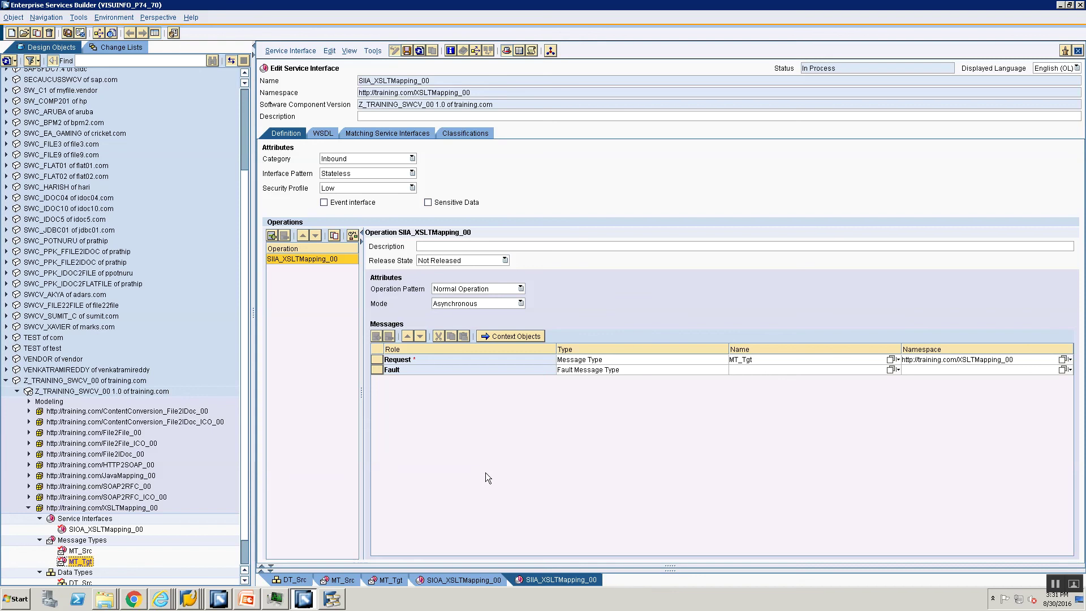
- Create an imported archive named IA_XSLTMapping_00 in the XSLTMapping_00 namespace
left_click(96, 519)
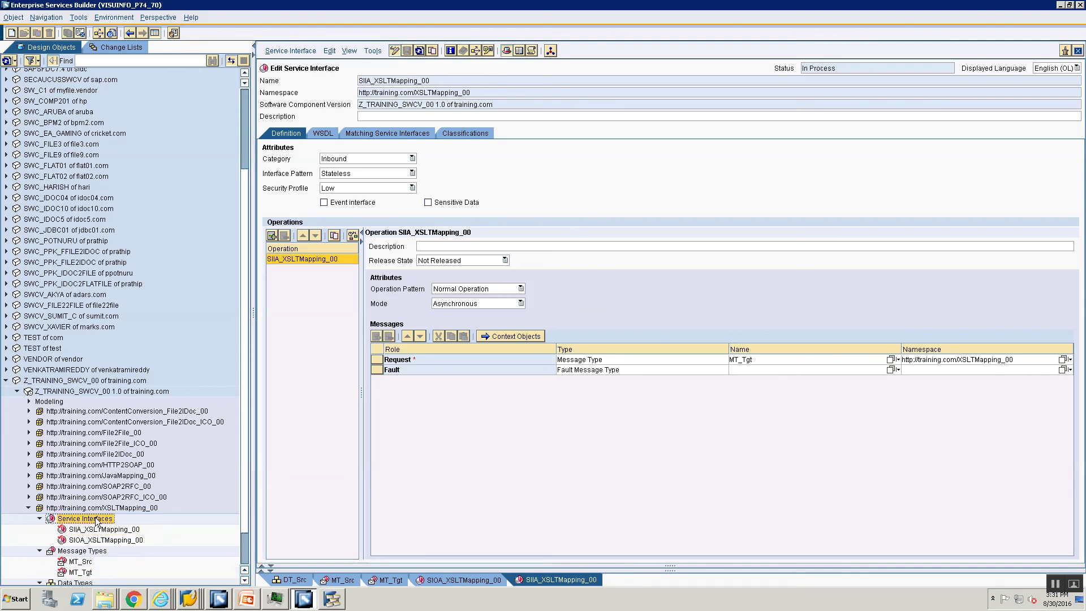
right_click(96, 520)
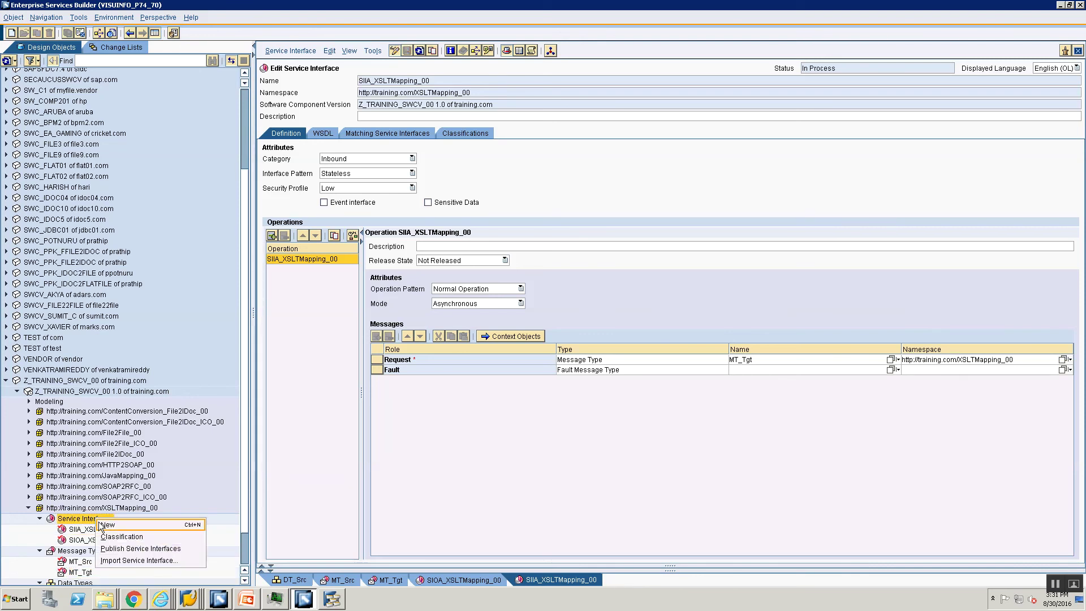
left_click(105, 525)
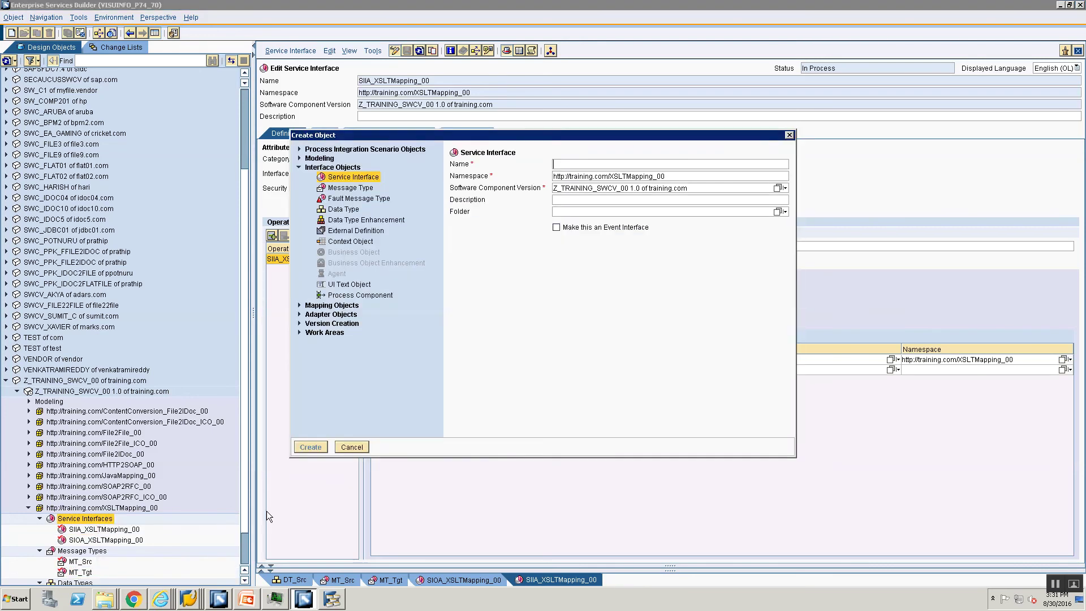
left_click(300, 306)
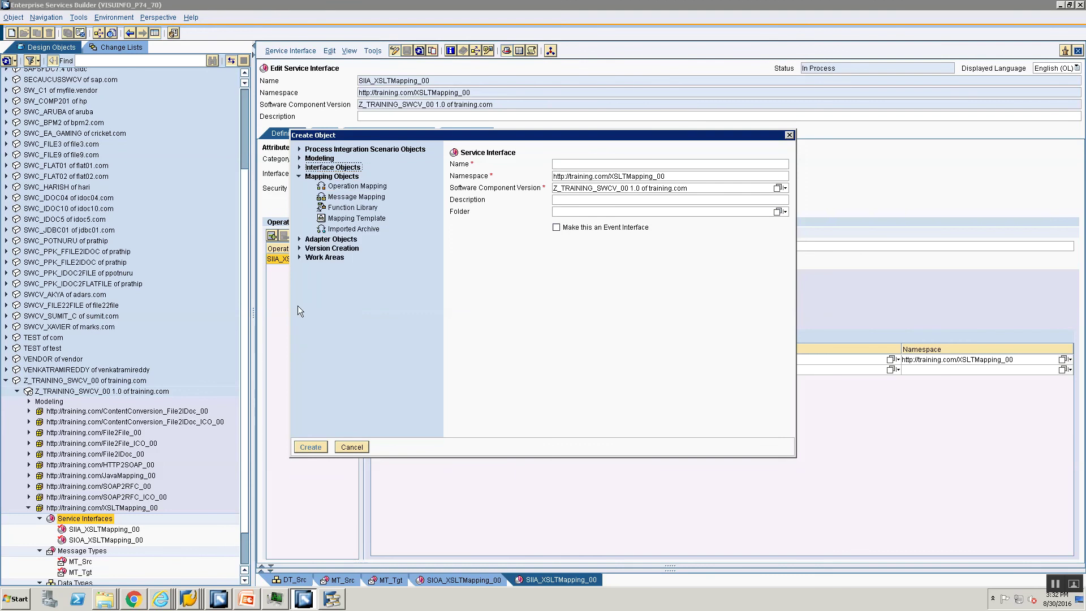
left_click(335, 229)
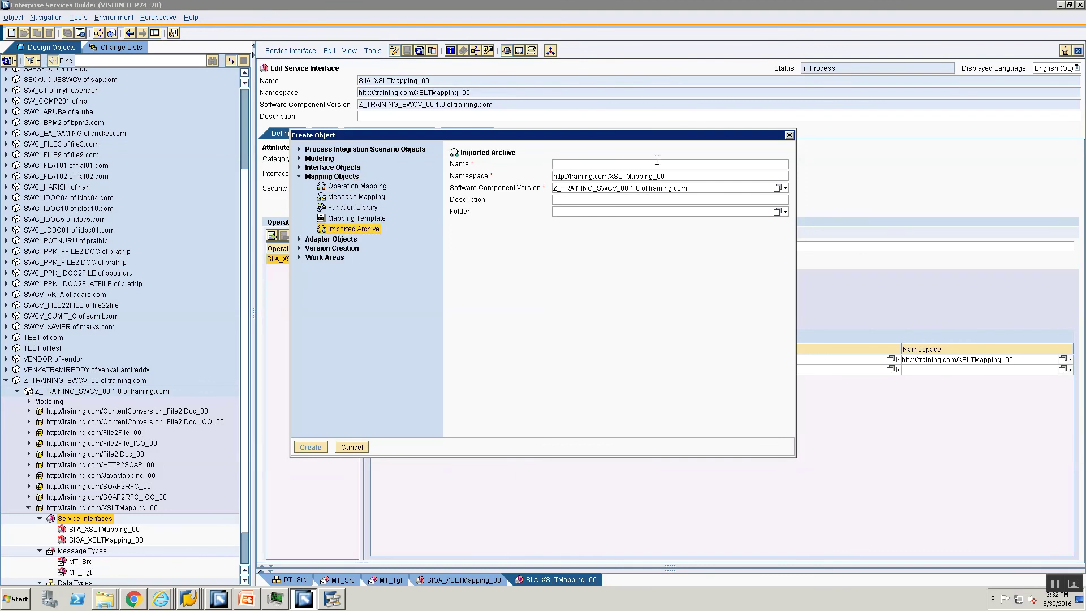
type("IA_")
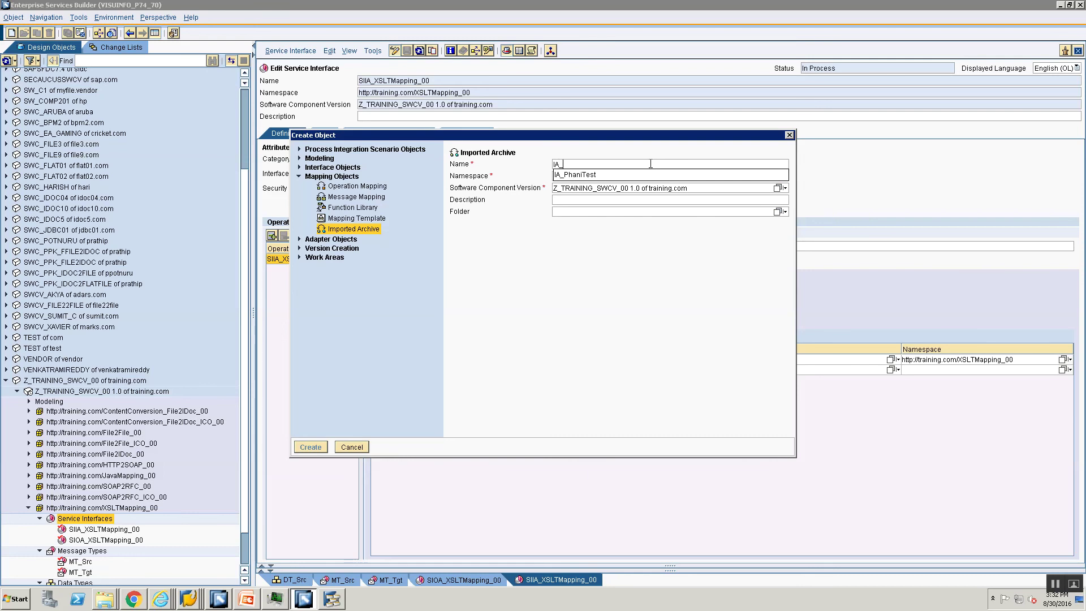
type("XSLT")
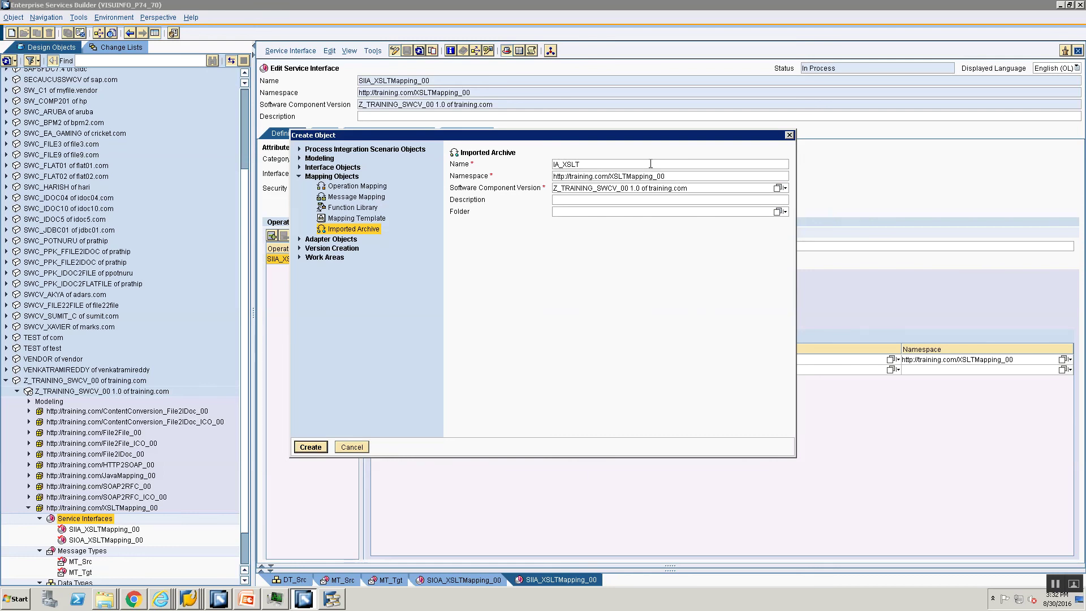
type("Mapping_00")
key("Return")
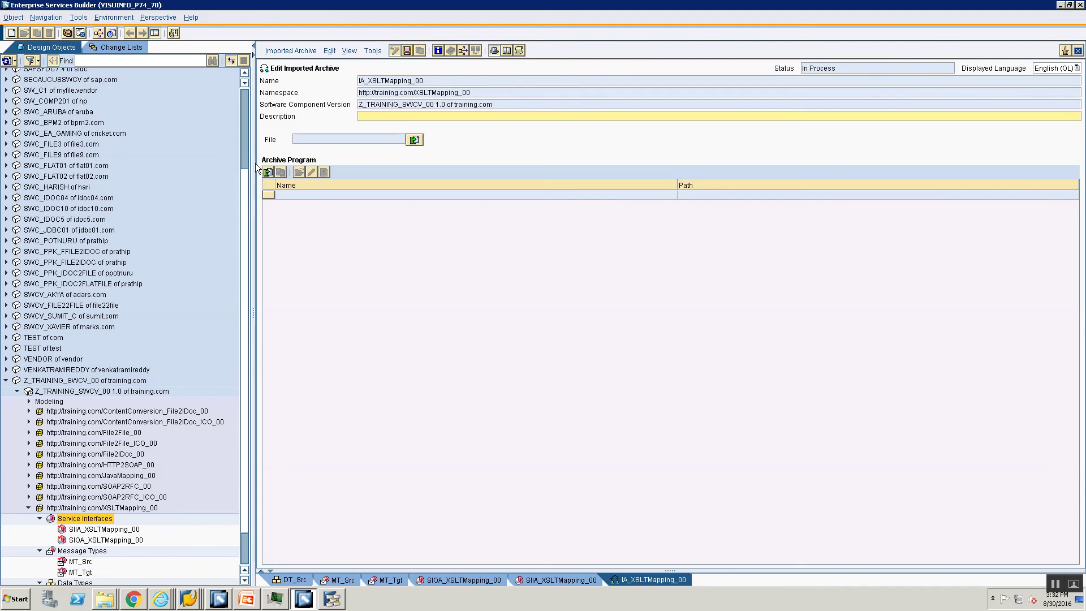
- Open the file selection for the imported archive's file and list all file types in the XSLT folder
left_click(415, 140)
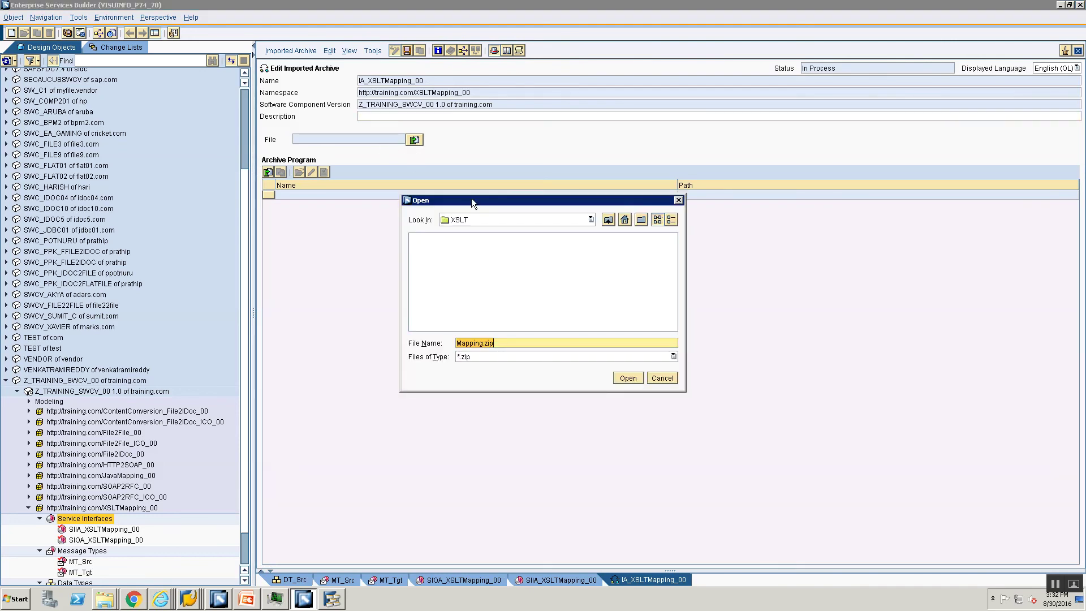
left_click(472, 356)
left_click(473, 355)
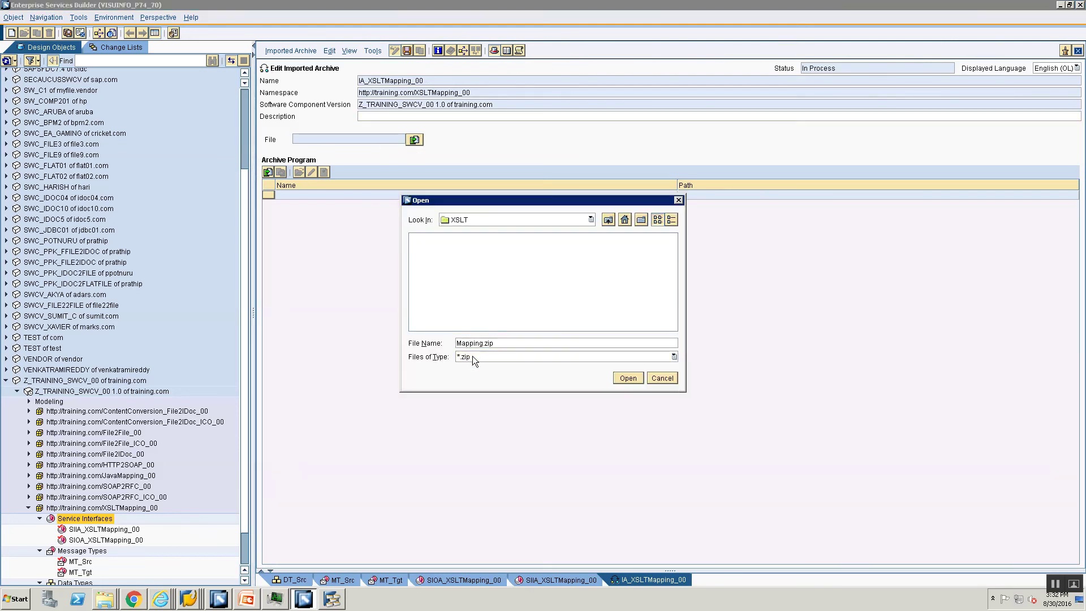
left_click(473, 355)
left_click(473, 355)
left_click(473, 355)
left_click(473, 355)
left_click(473, 356)
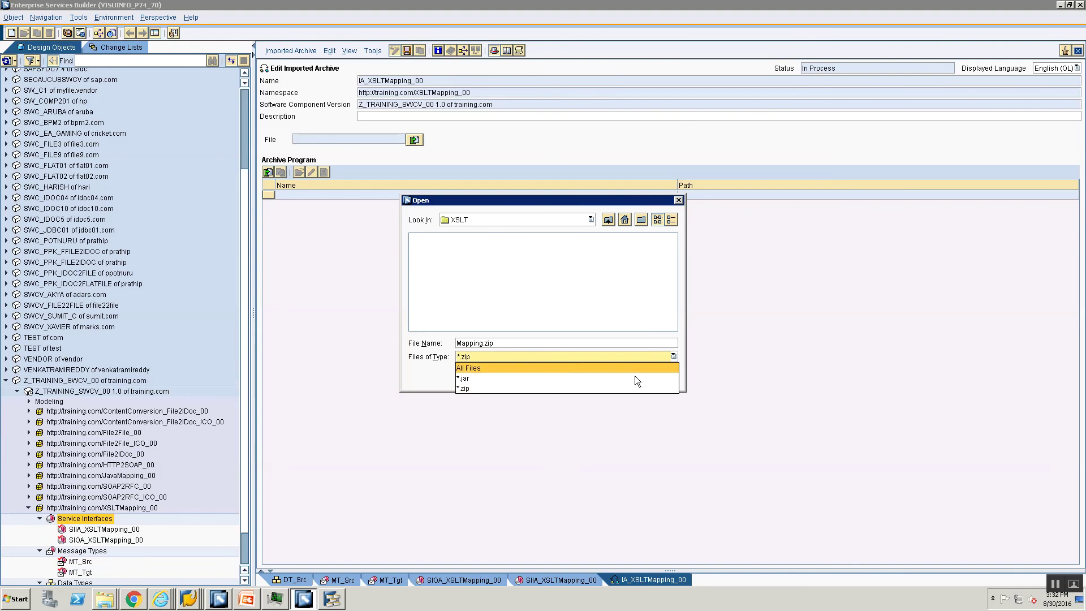
left_click(619, 367)
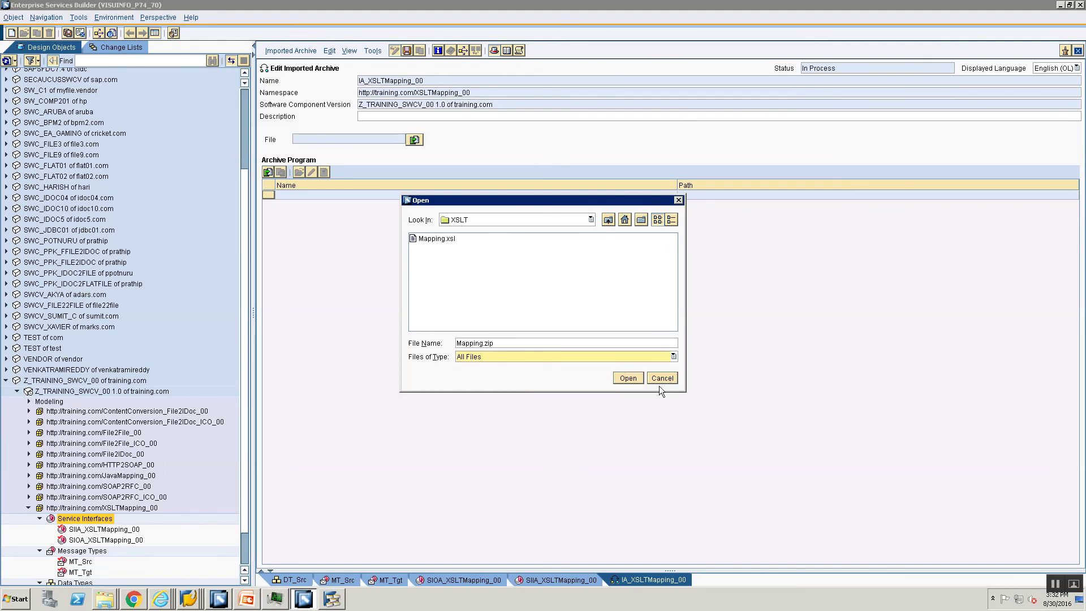
- Switch to the XSLT folder in Windows Explorer and review the concat expression of Mapping.xsl in Notepad
key("alt+Tab")
key("alt+Tab")
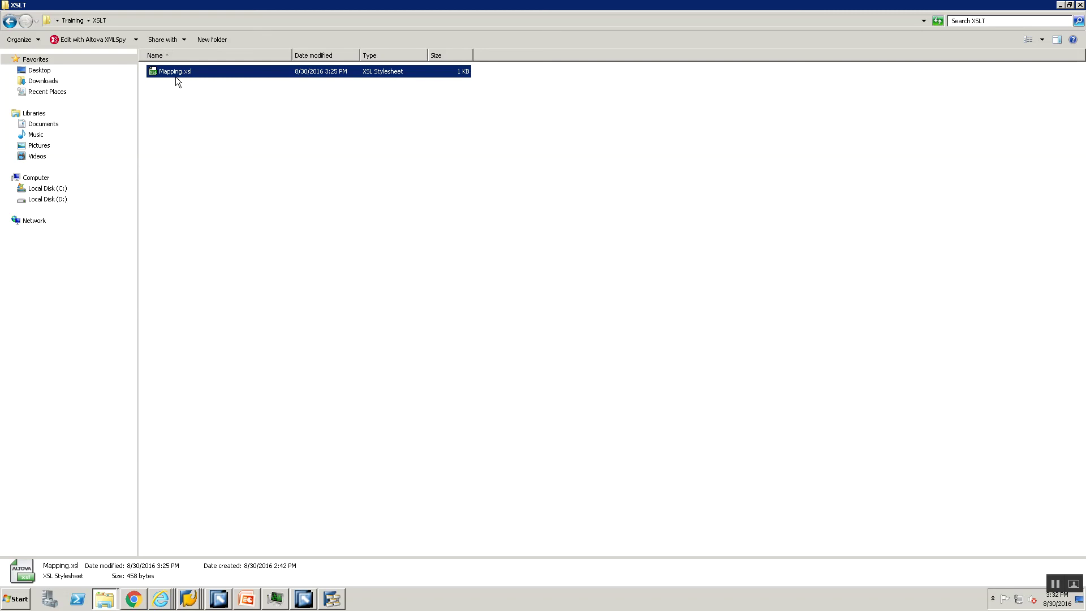
left_click(175, 104)
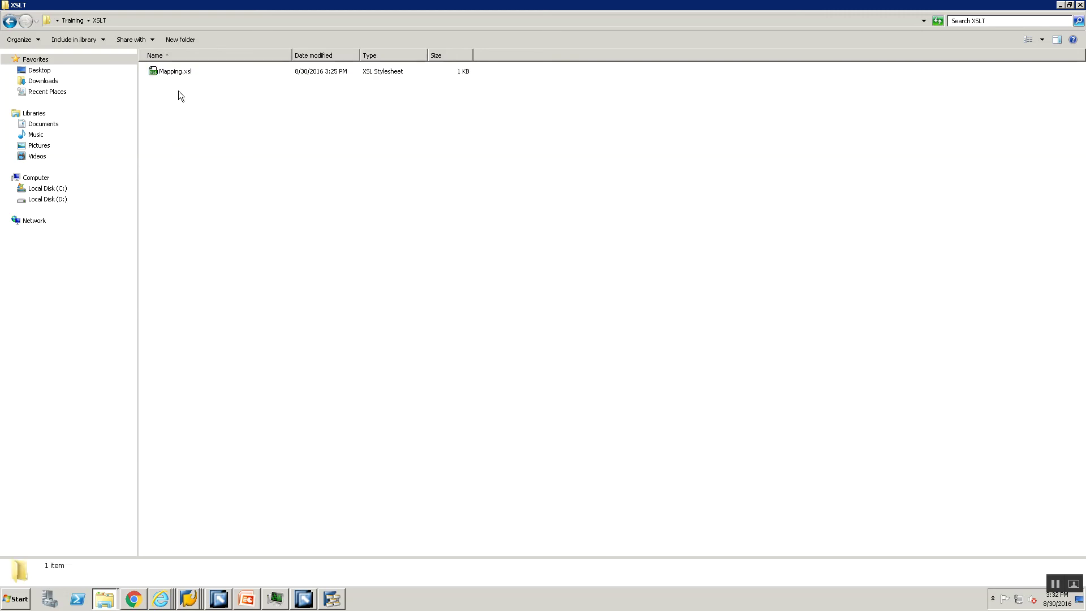
left_click(178, 74)
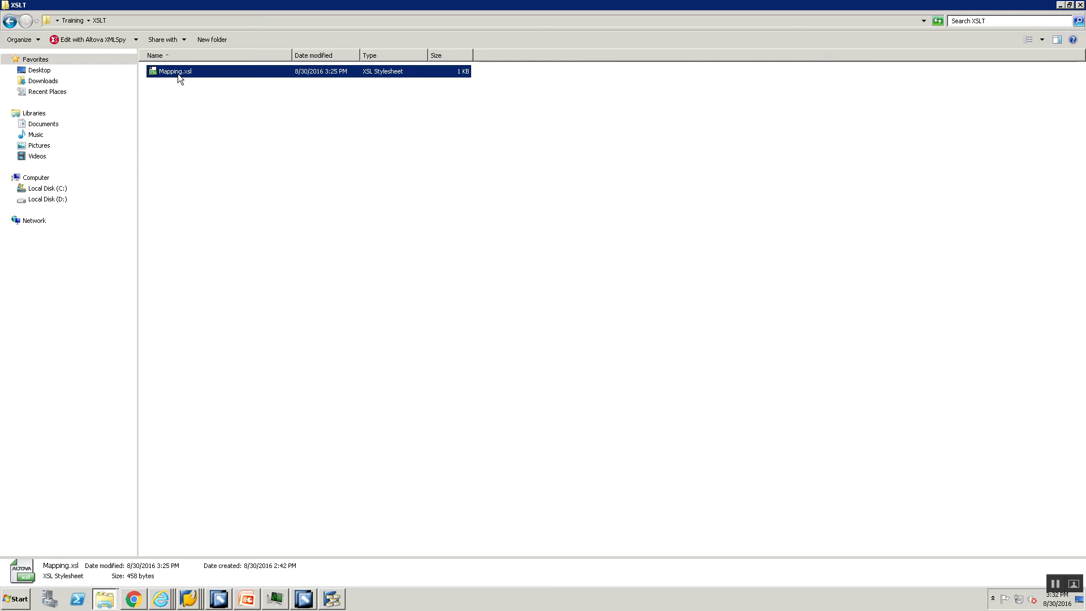
right_click(176, 71)
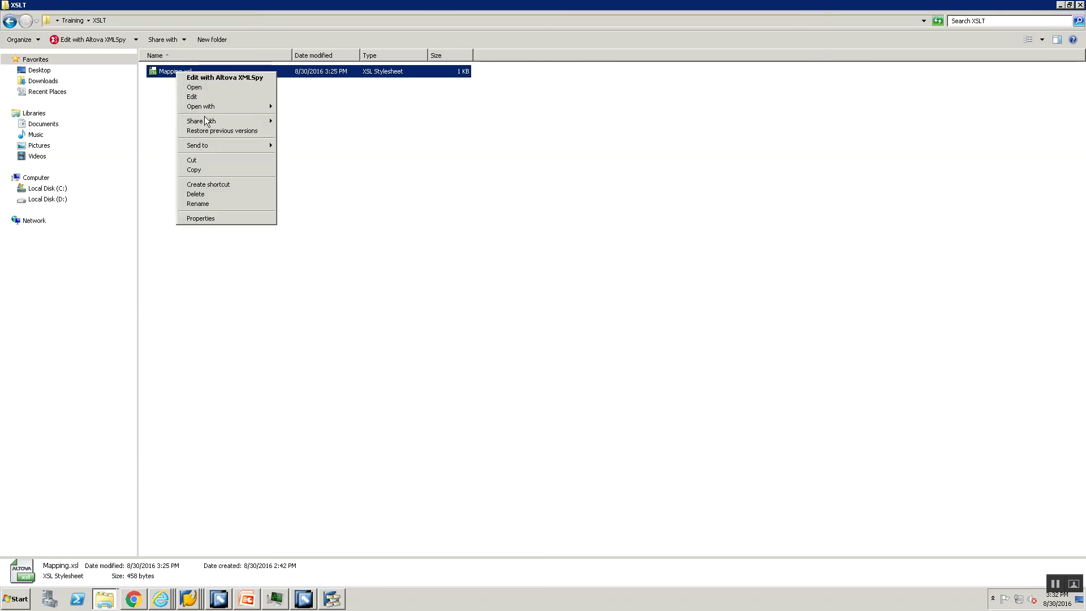
mouse_move(261, 106)
left_click(327, 130)
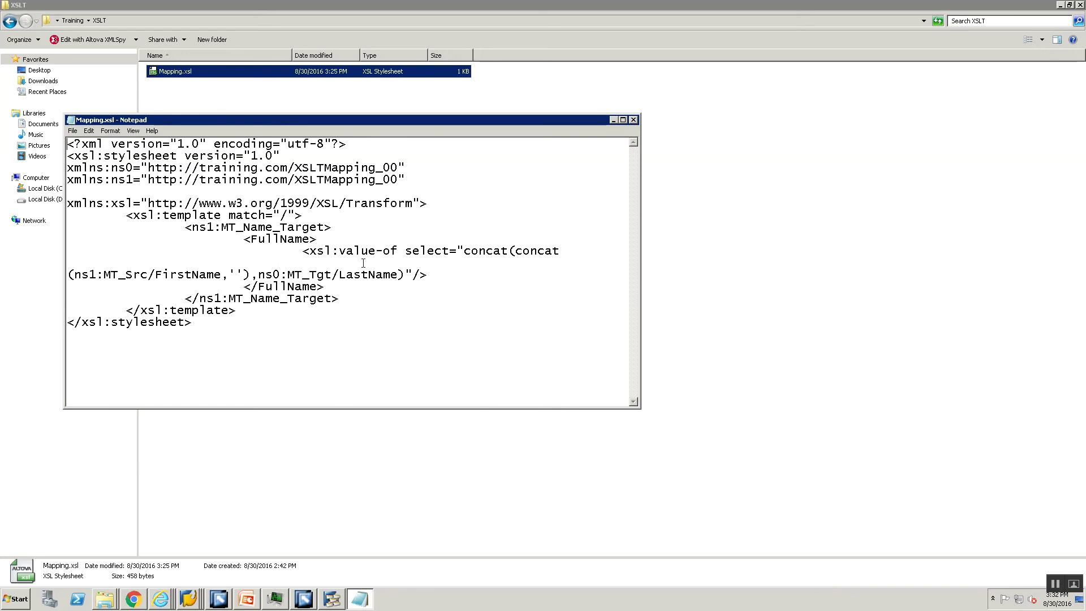
left_click(464, 272, "shift")
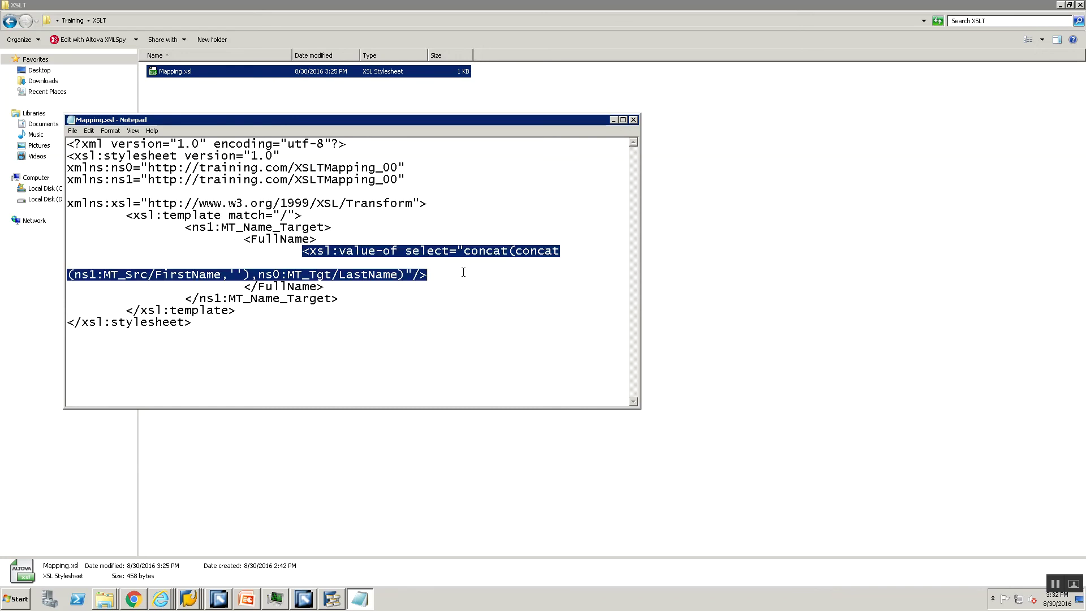
left_click(633, 119)
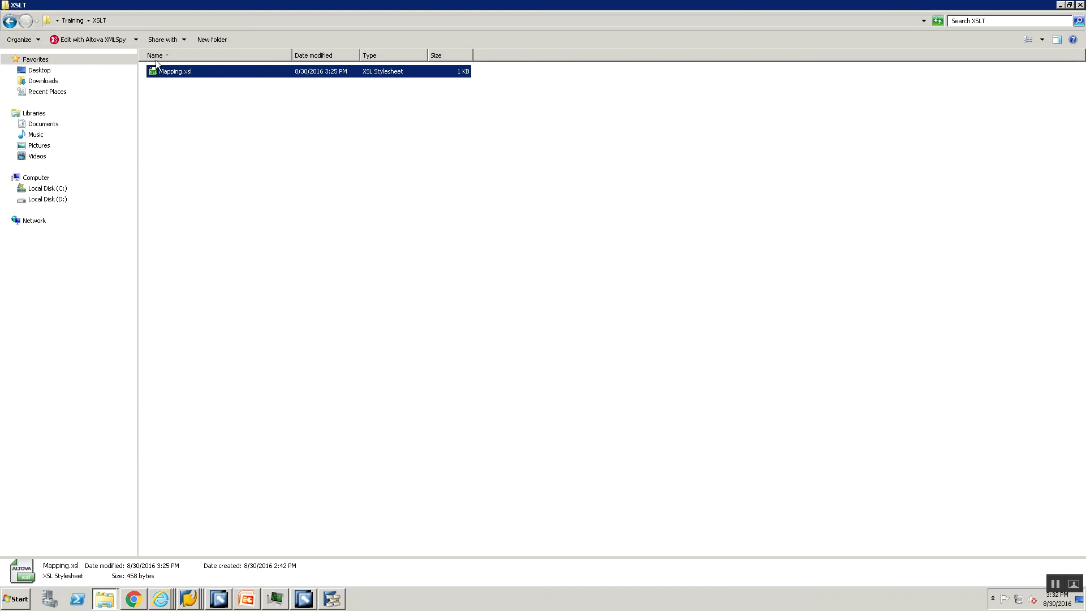
- Compress Mapping.xsl into a zip file in the XSLT folder and check the zip's contents
right_click(188, 73)
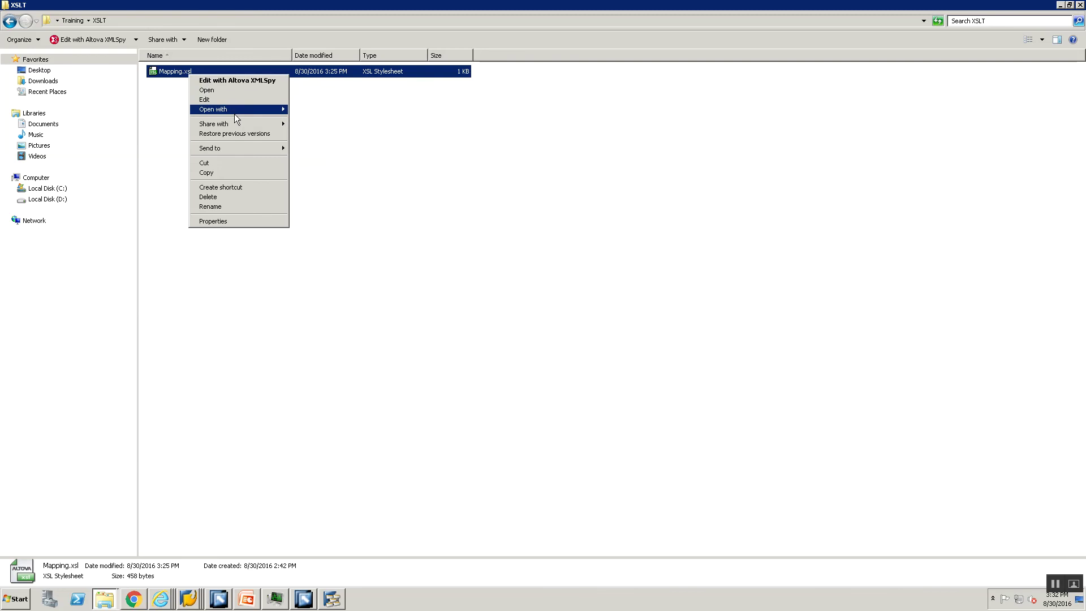
mouse_move(241, 150)
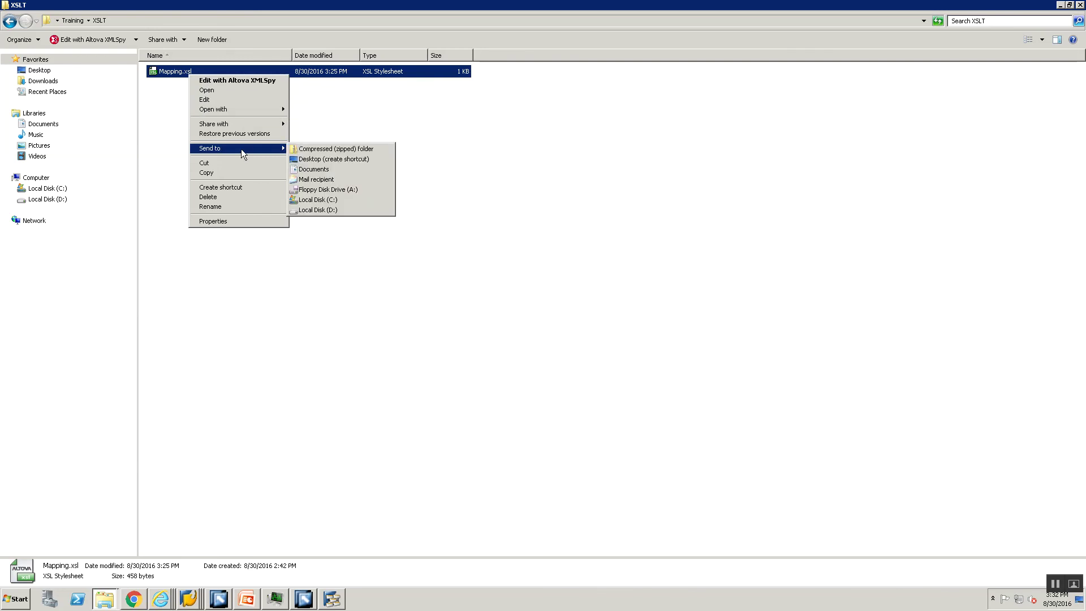
left_click(355, 148)
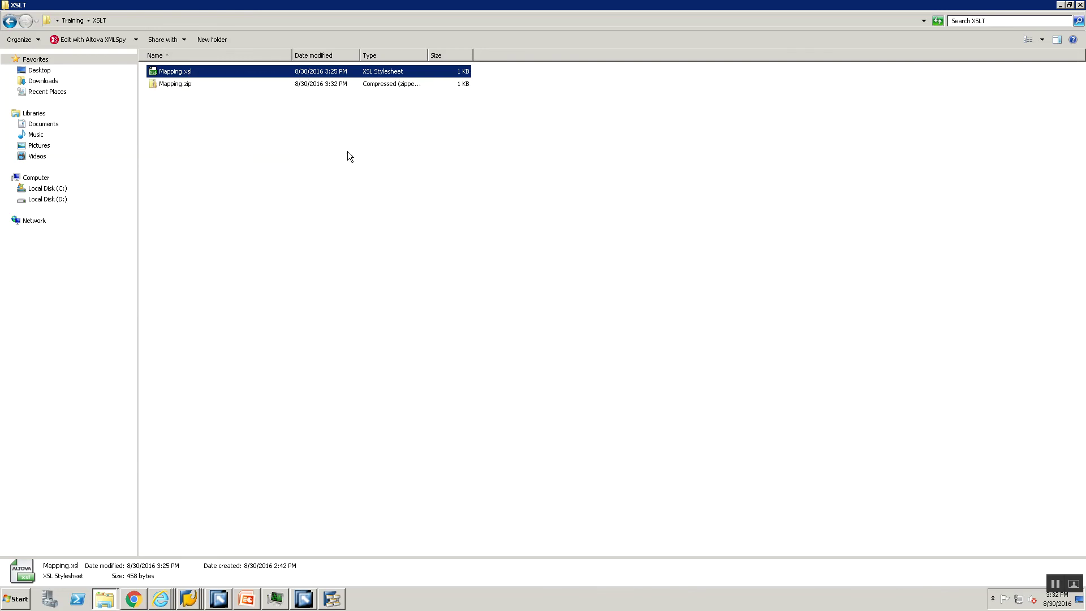
double_click(181, 83)
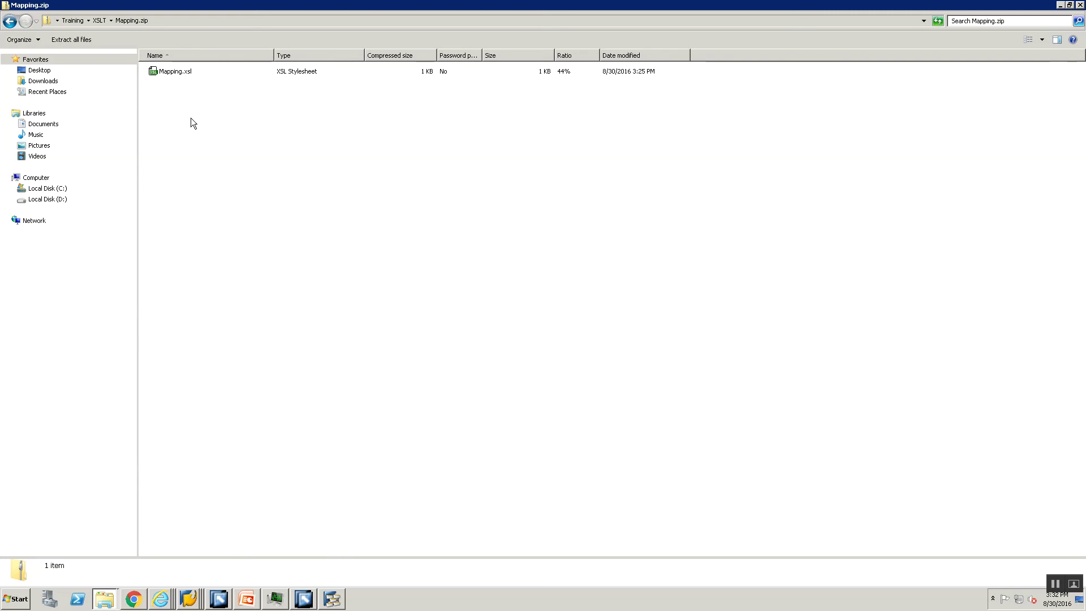
left_click(10, 22)
left_click(195, 233)
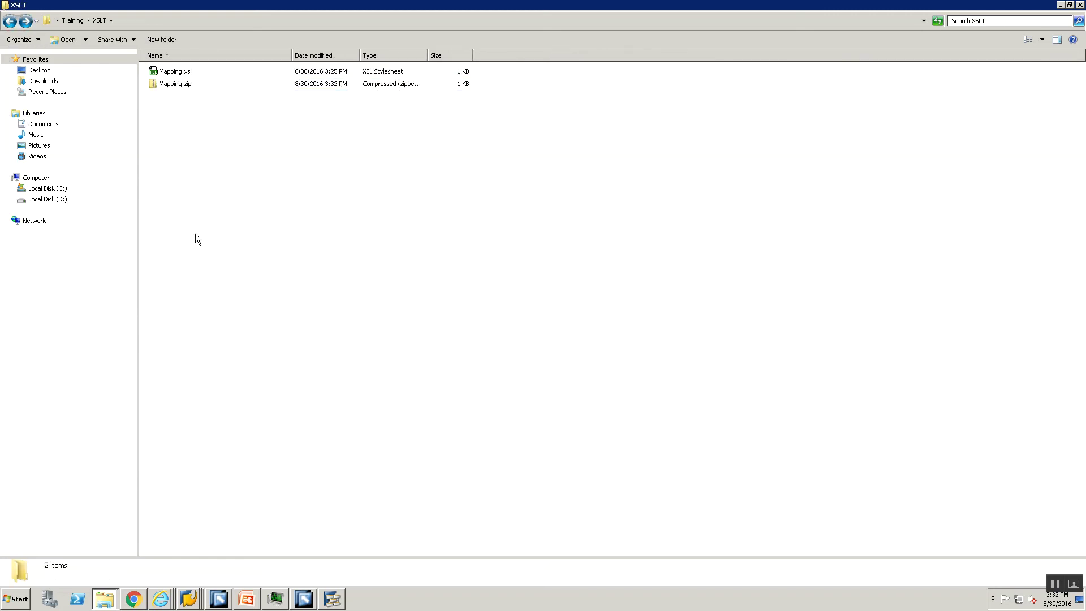
- Back in Enterprise Services Builder, load Mapping.zip from the Training\XSLT folder into IA_XSLTMapping_00, filtering for *.zip files, and save the archive
left_click(246, 22)
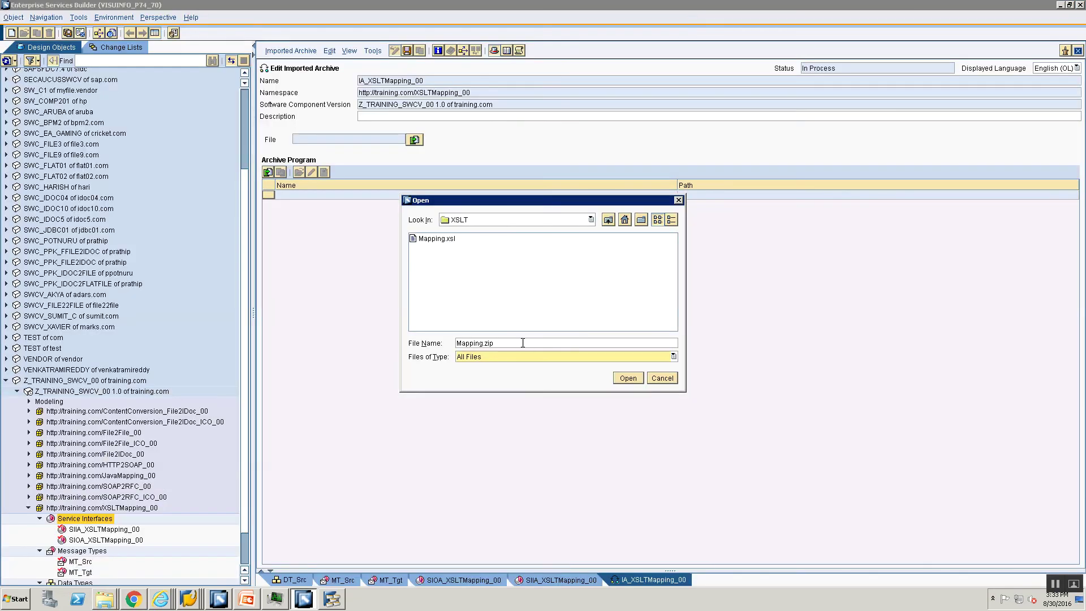
left_click(522, 342)
key("ctrl+a")
type("C:\\Users\\userpi15\\Desktop\\Training\\XSLT")
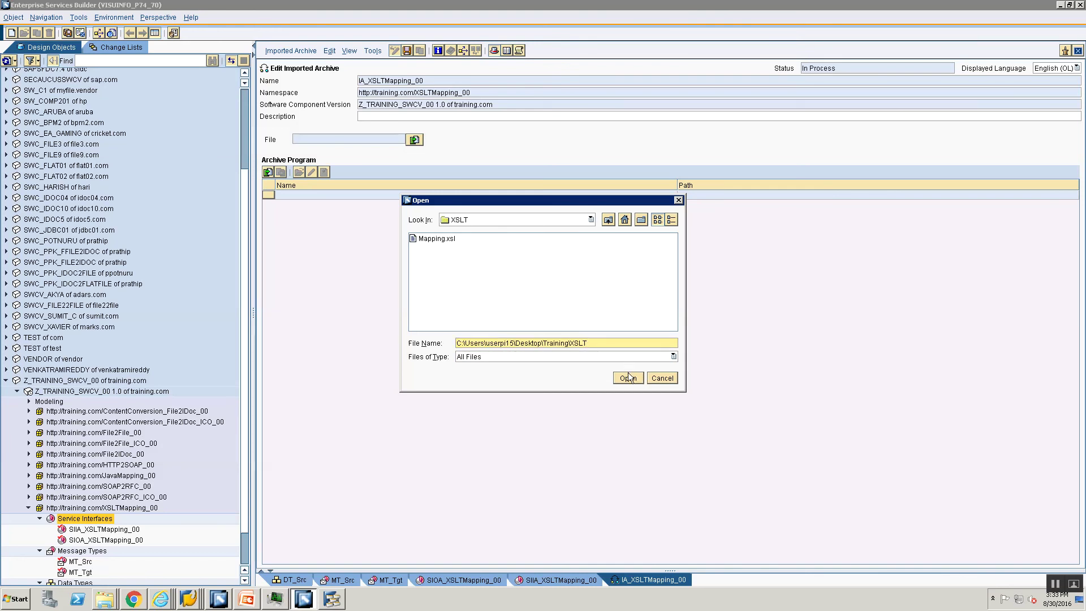
left_click(567, 356)
left_click(528, 388)
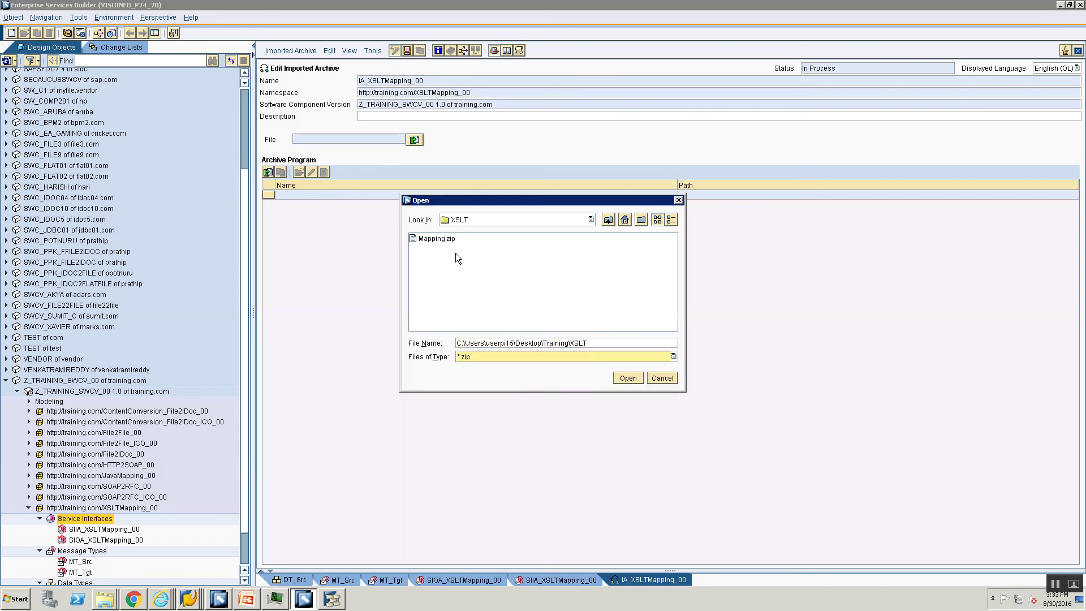
left_click(425, 240)
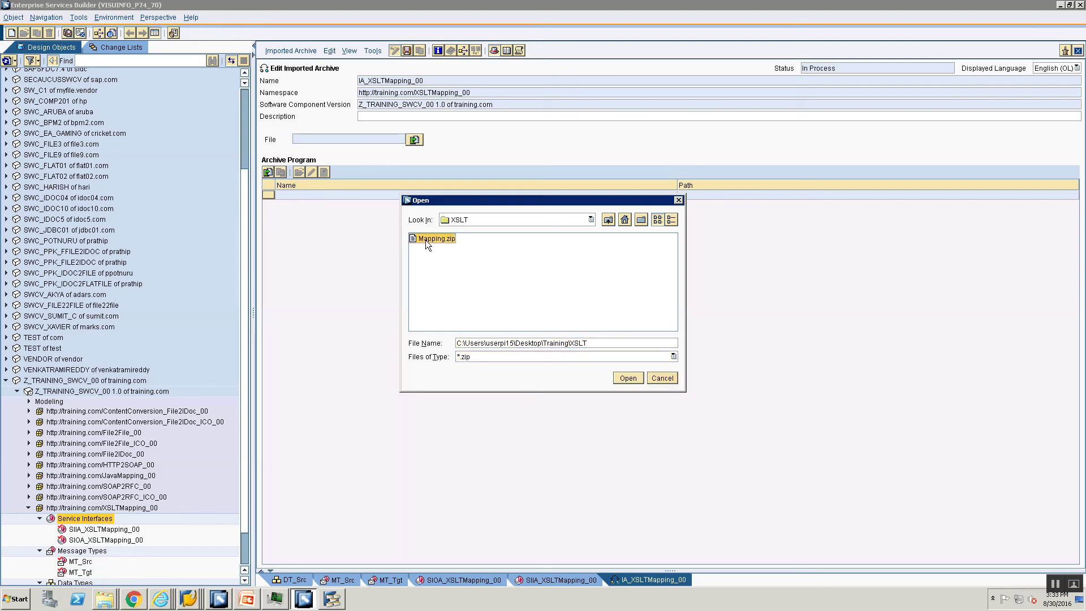
left_click(626, 380)
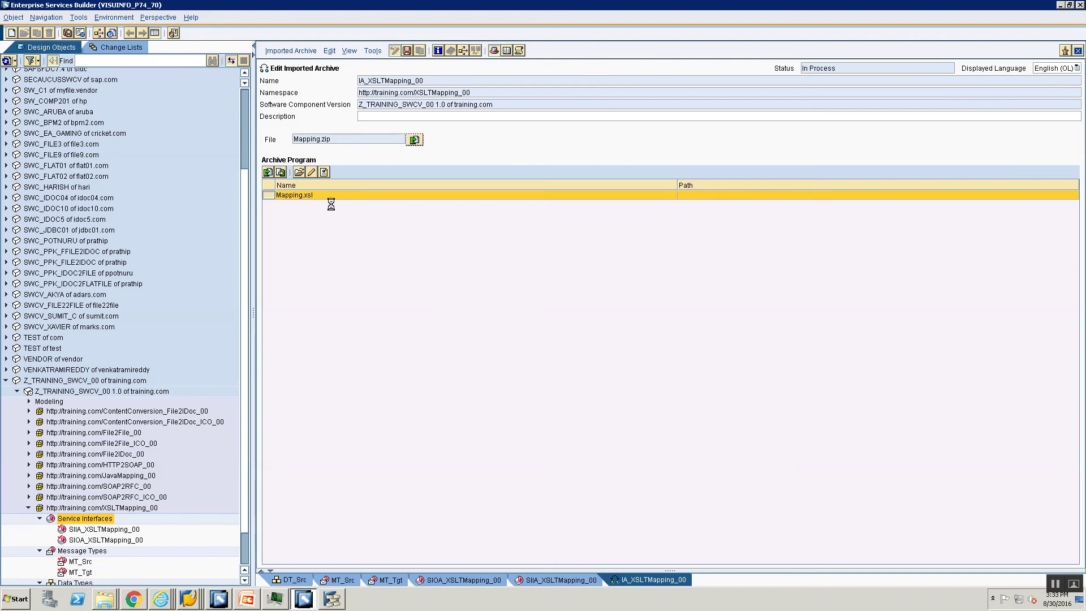
key("ctrl+s")
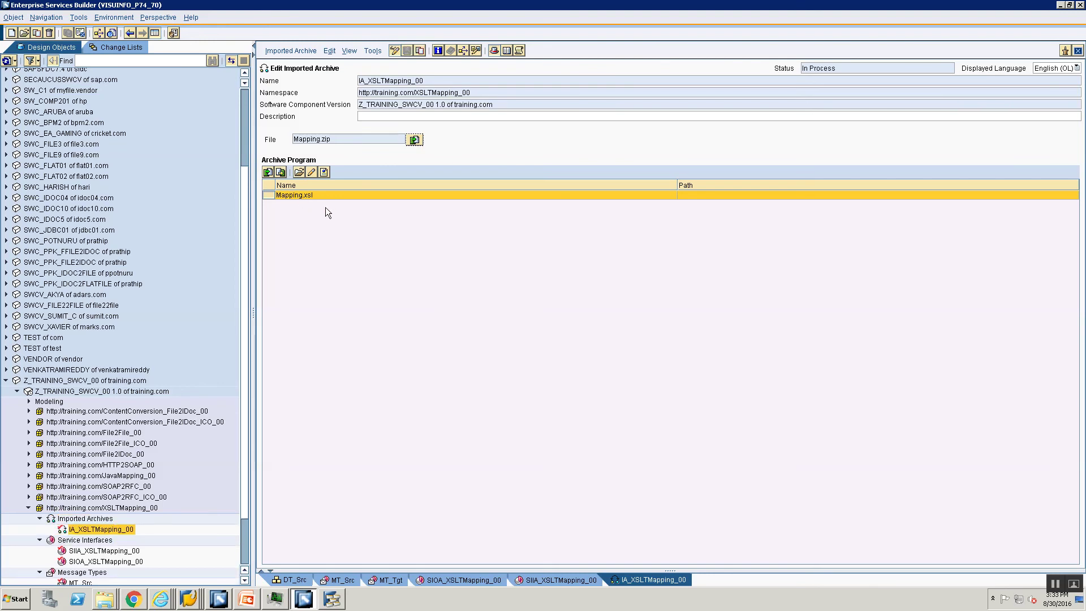
right_click(86, 522)
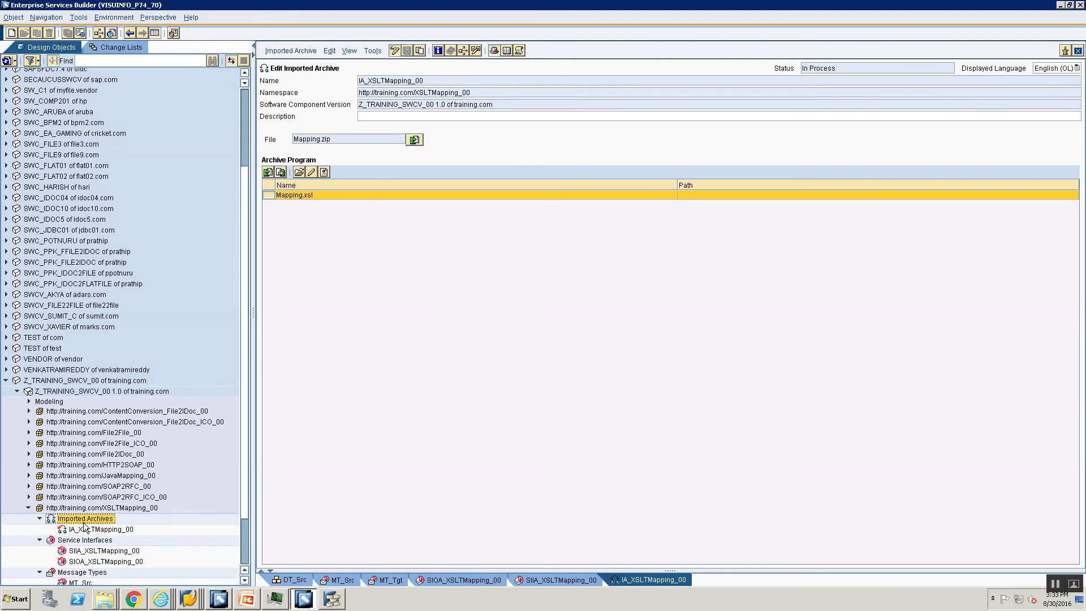
left_click(91, 532)
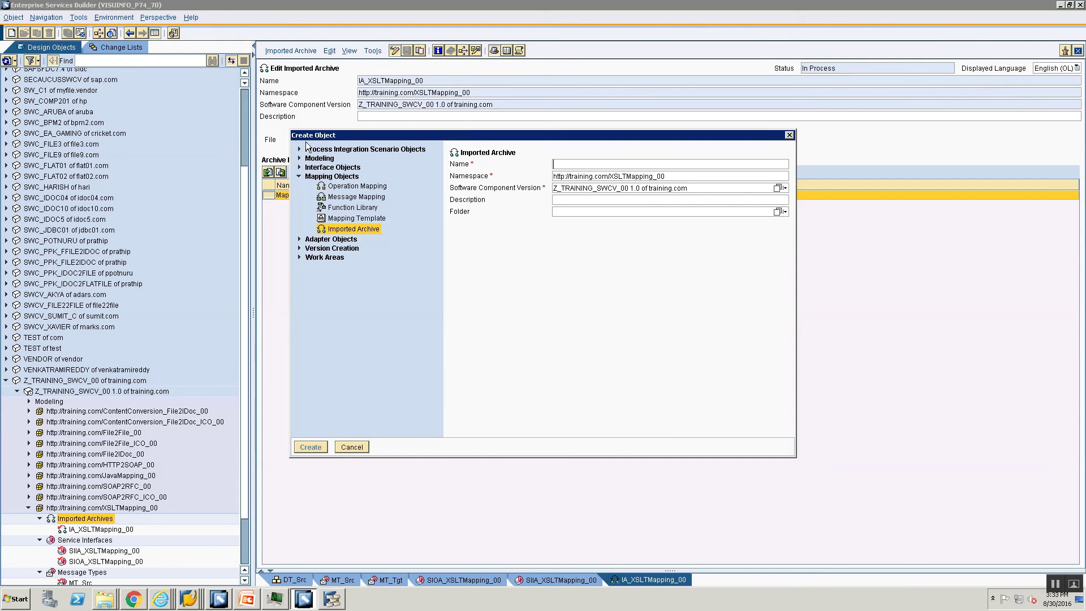
left_click(327, 187)
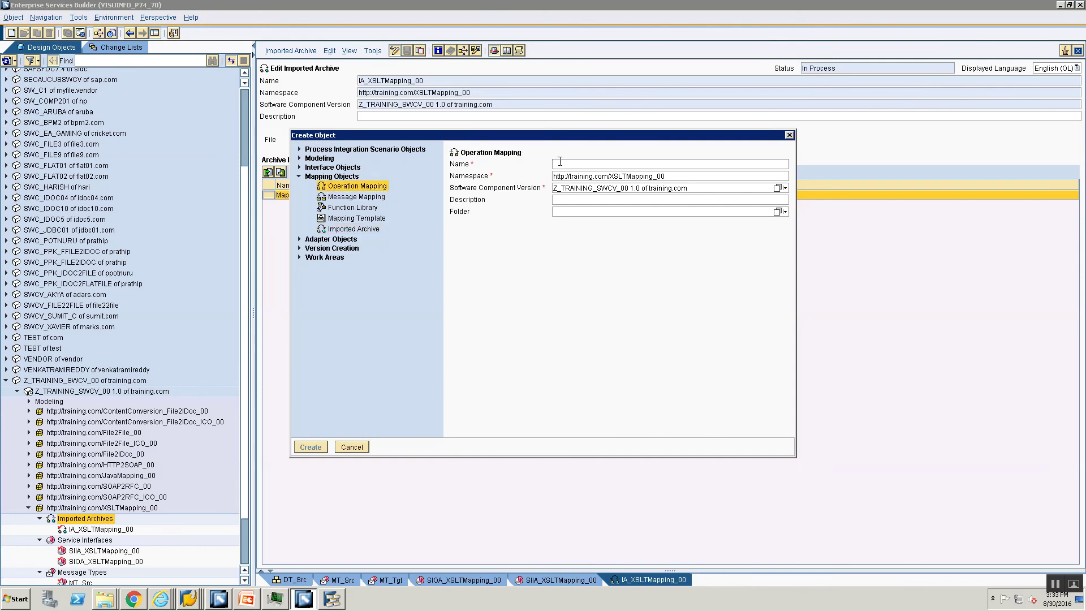
type("OM_")
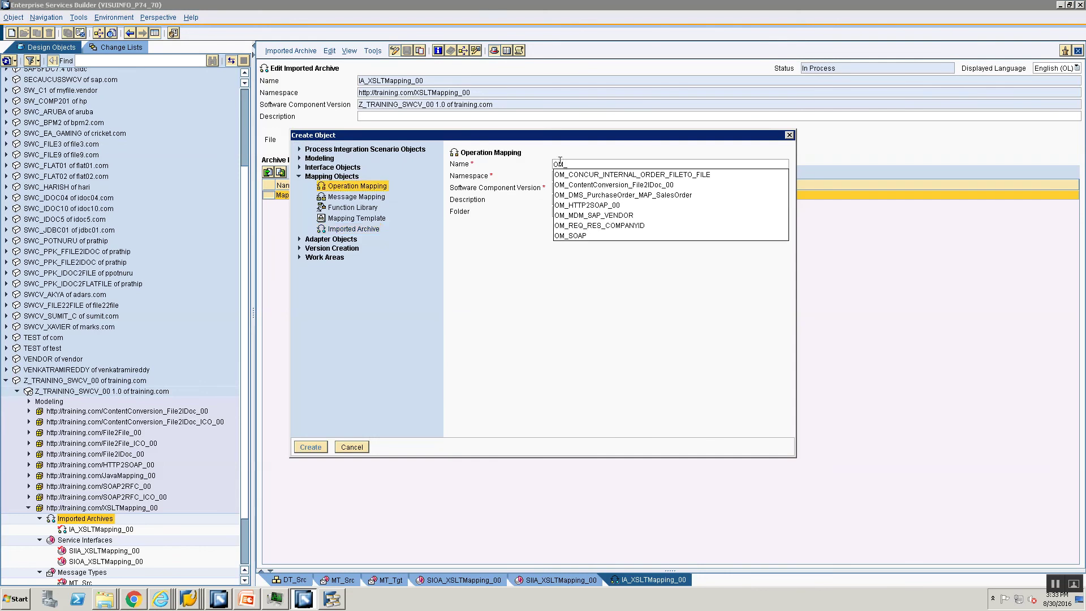
type("XSLT")
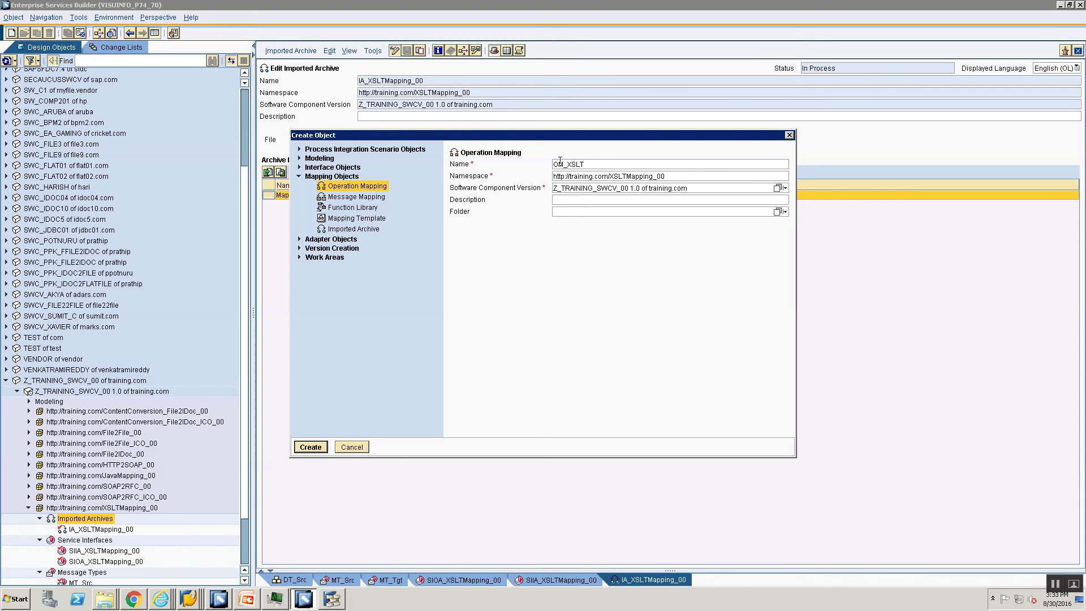
type("_00")
left_click(311, 447)
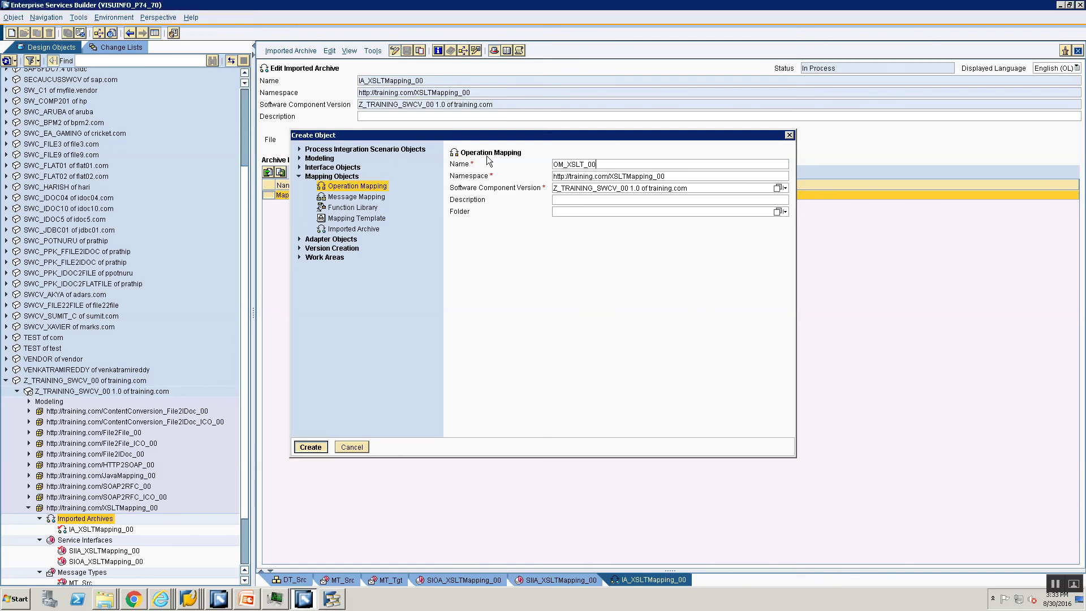
- Assign SIOA_XSLTMapping_00 as the source operation and SIIA_XSLTMapping_00 as the target operation of OM_XSLT_00
scroll(80, 539, "down", 1)
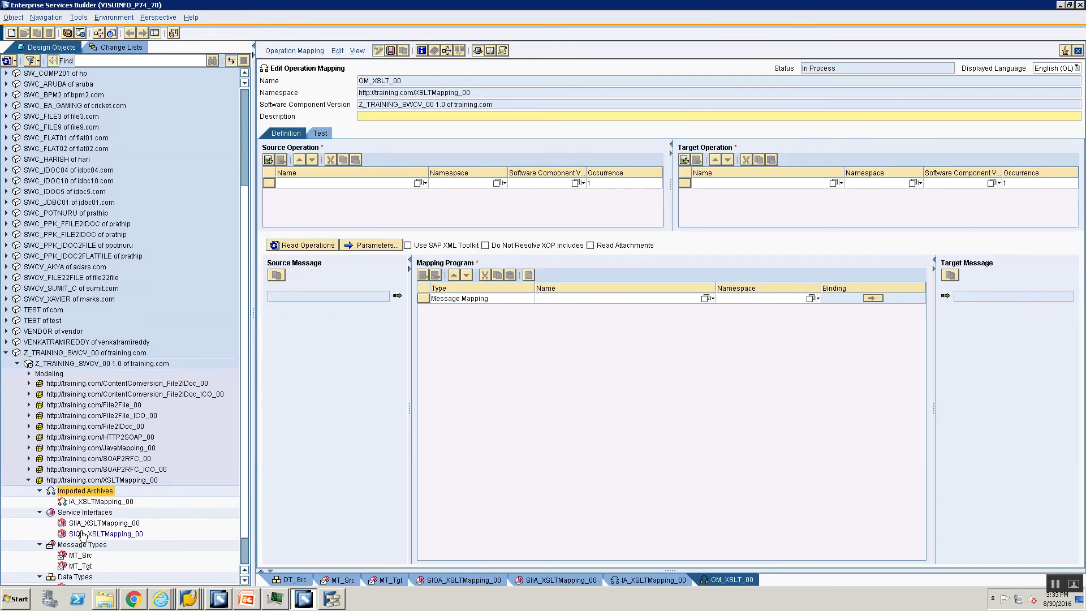
left_click(83, 534)
left_click_drag(83, 535, 401, 182)
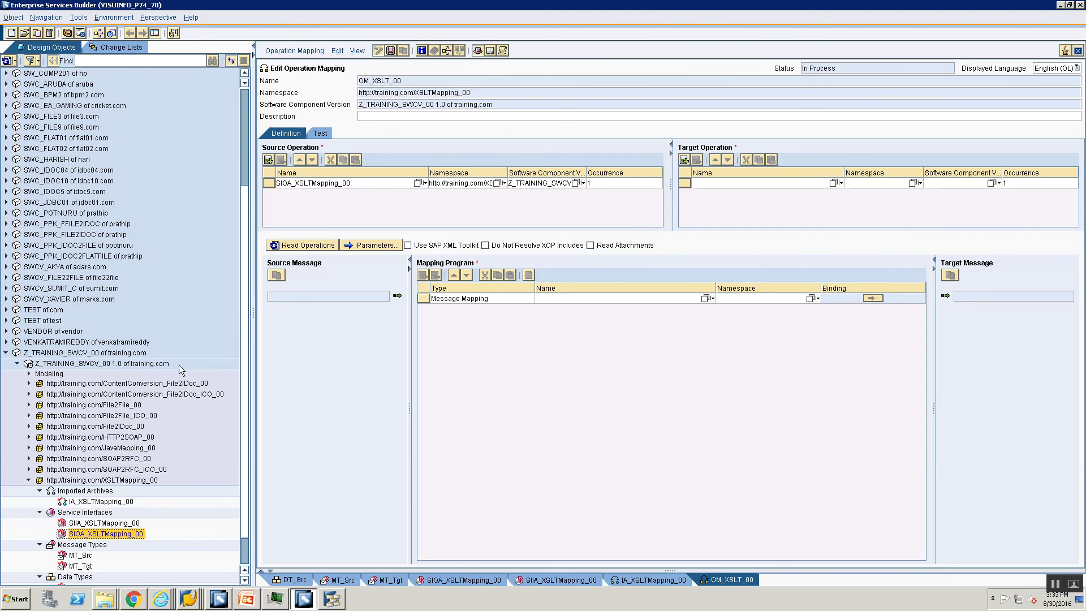
left_click(83, 525)
left_click_drag(83, 525, 758, 184)
- Read the operations, assign the XSL program Mapping from IA_XSLTMapping_00 as the mapping program and save OM_XSLT_00
left_click(304, 245)
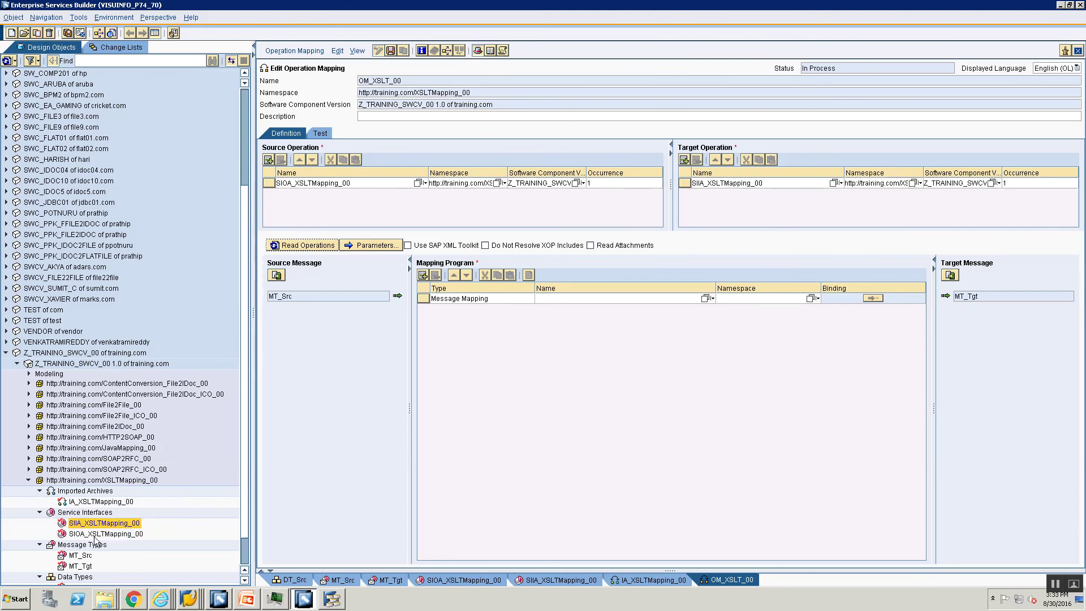
left_click_drag(91, 502, 671, 297)
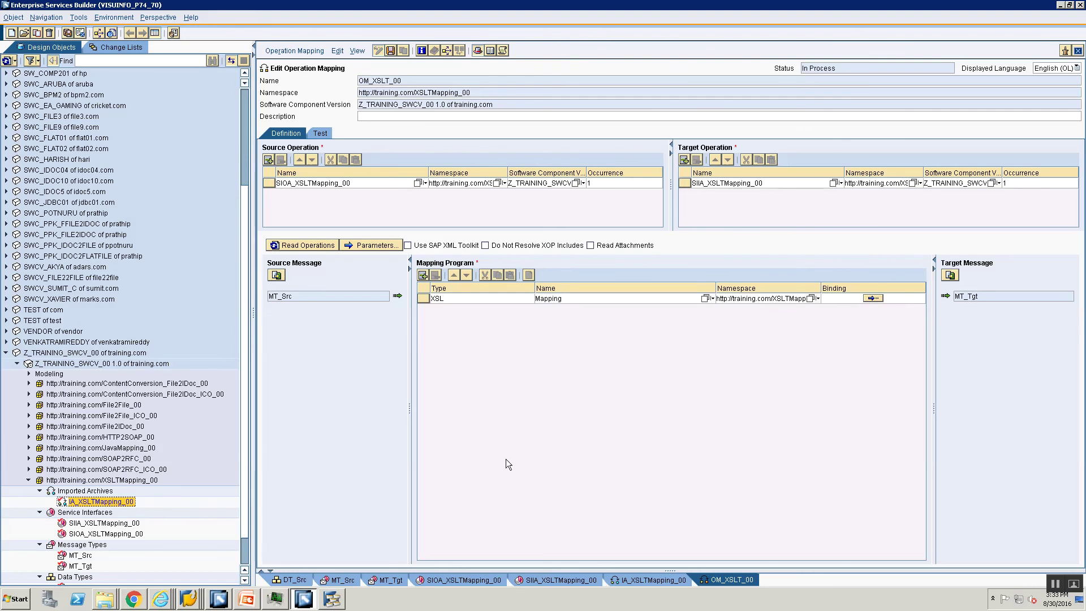
key("ctrl+s")
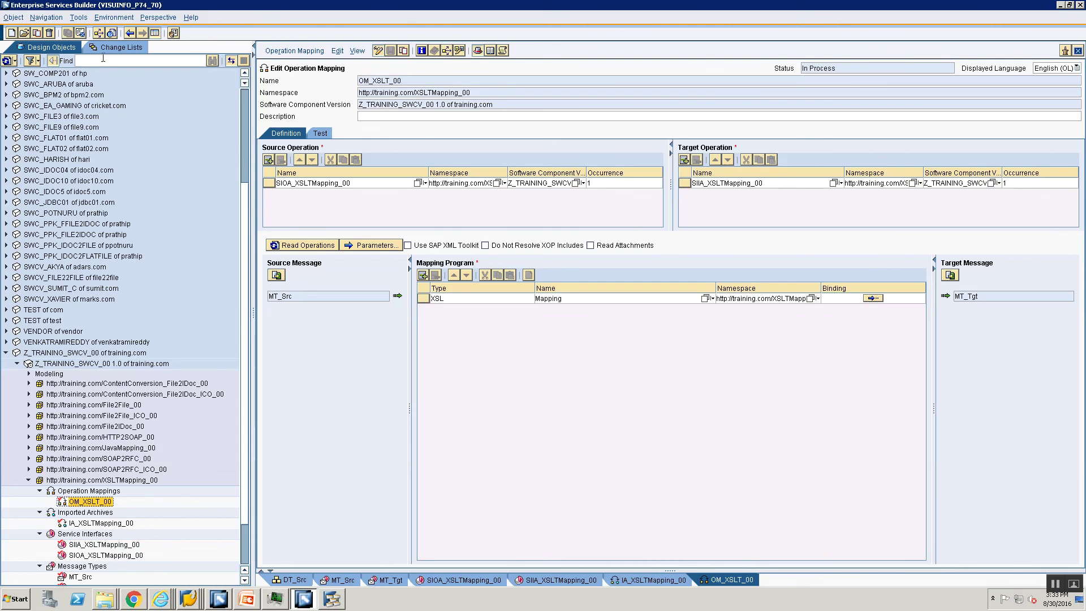
- Open the test of OM_XSLT_00 and enter a sample first name and last name under MT_Src
left_click(320, 134)
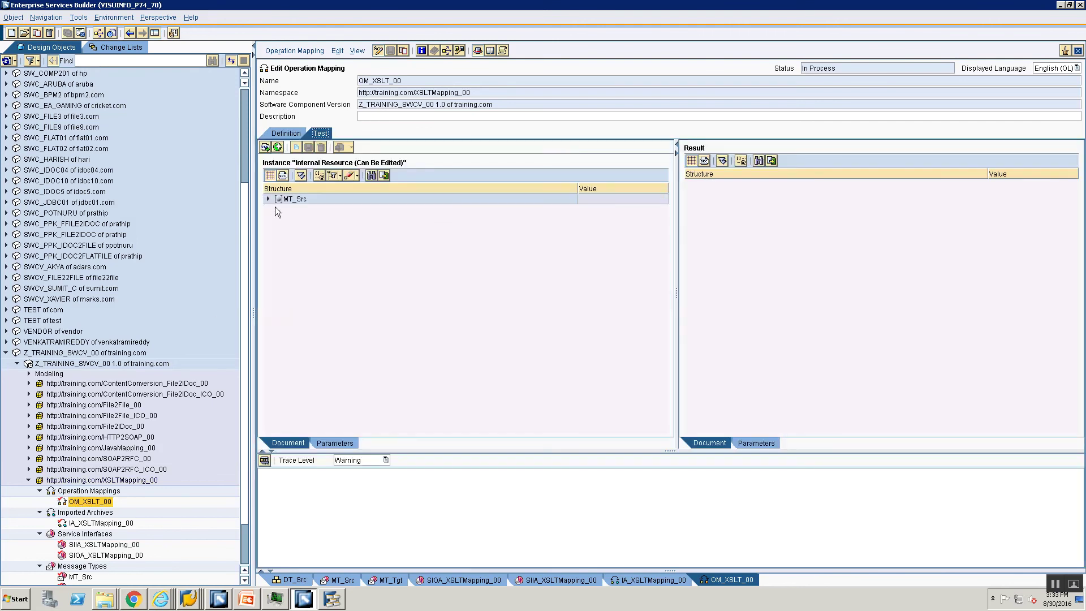
left_click(267, 199)
left_click(609, 209)
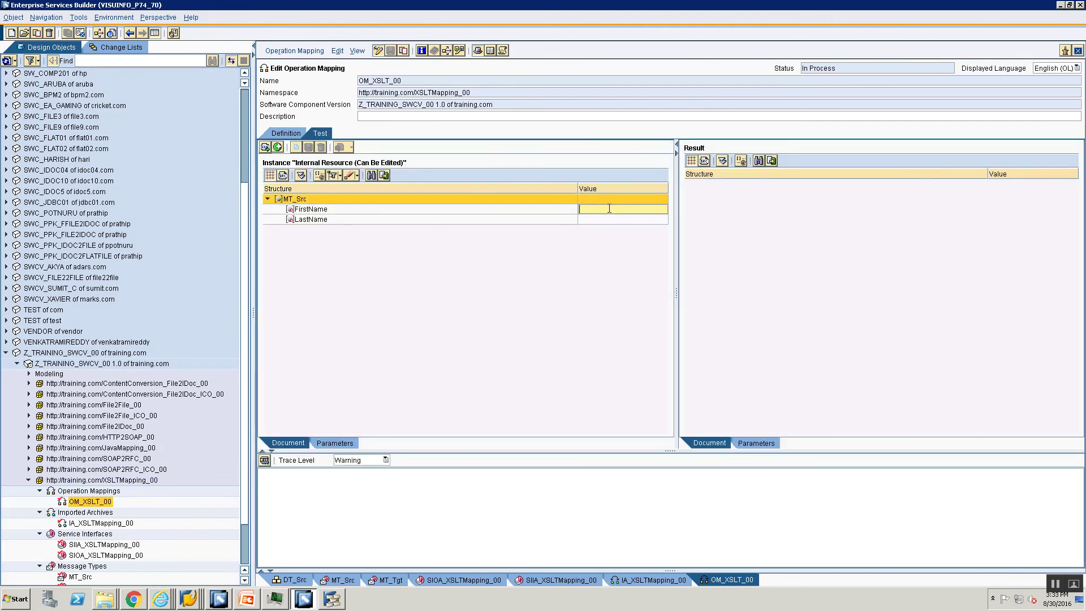
type("John")
left_click(603, 220)
type("Doe")
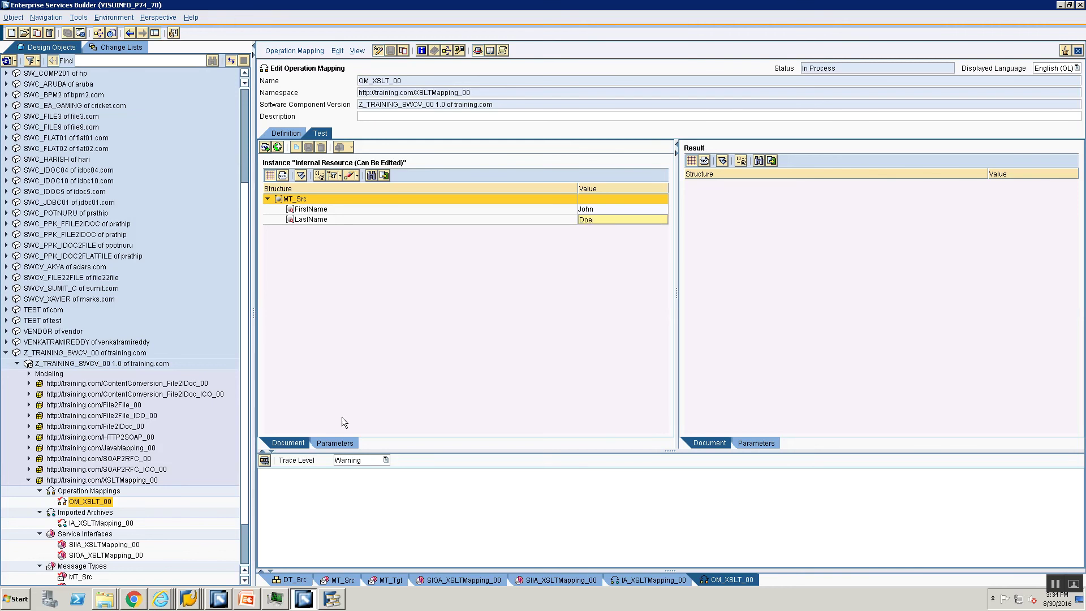
- Run the operation mapping test and expand the result structure to check the FullName value
left_click(262, 461)
left_click(451, 334)
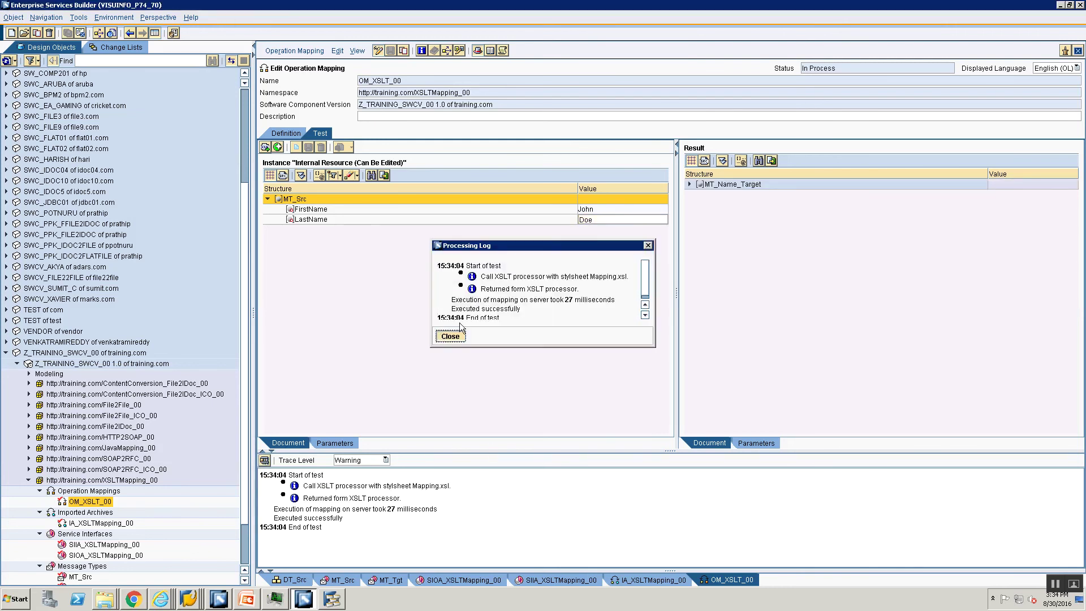
left_click(722, 161)
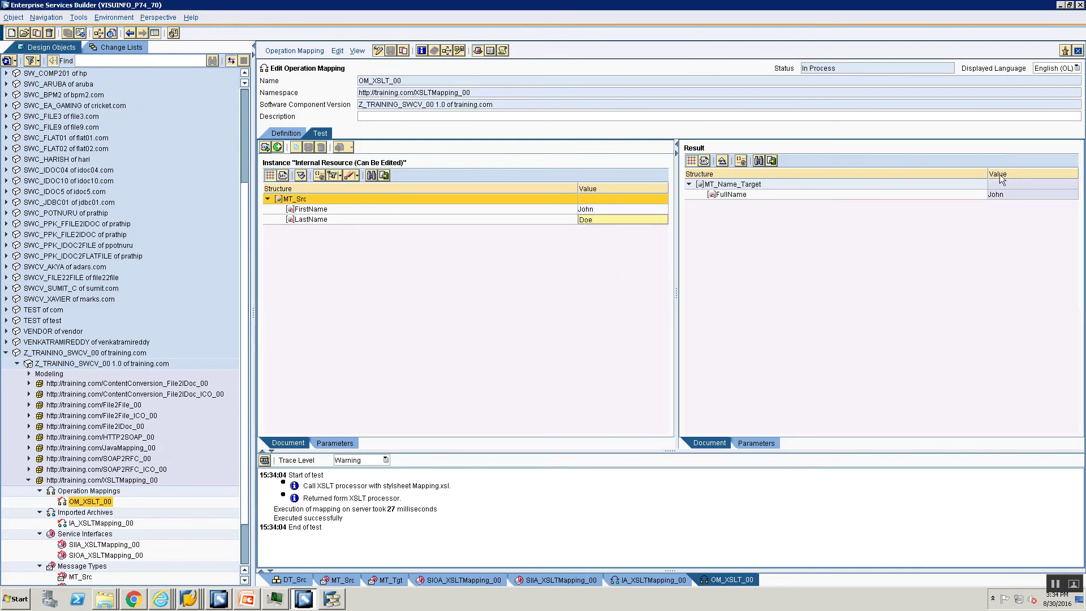
left_click(1013, 196)
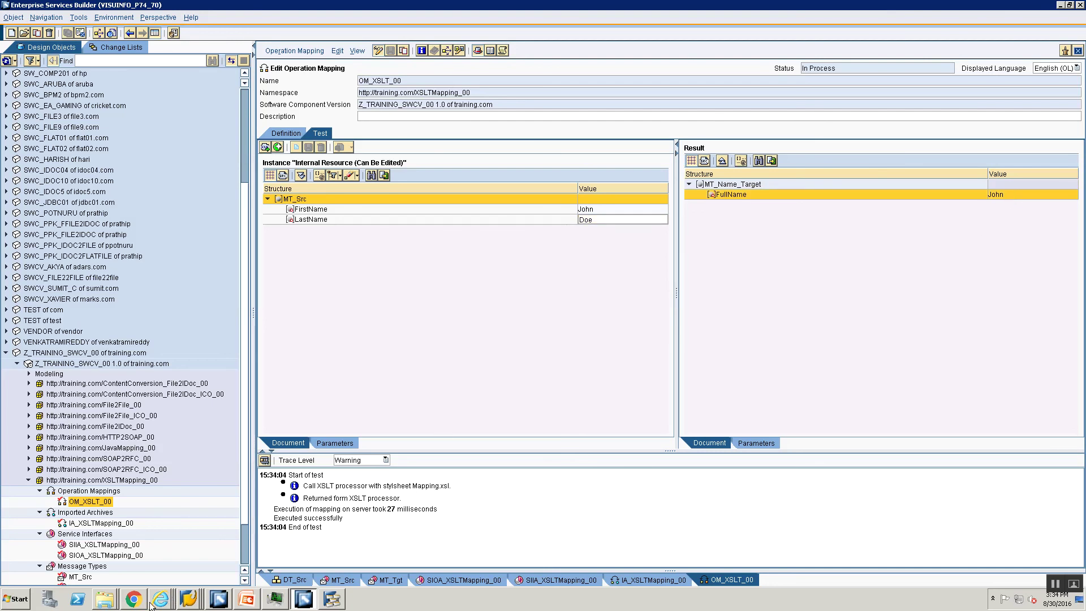
- Switch to the XSLT folder in Windows Explorer and open Mapping.xsl for editing in Notepad
left_click(113, 604)
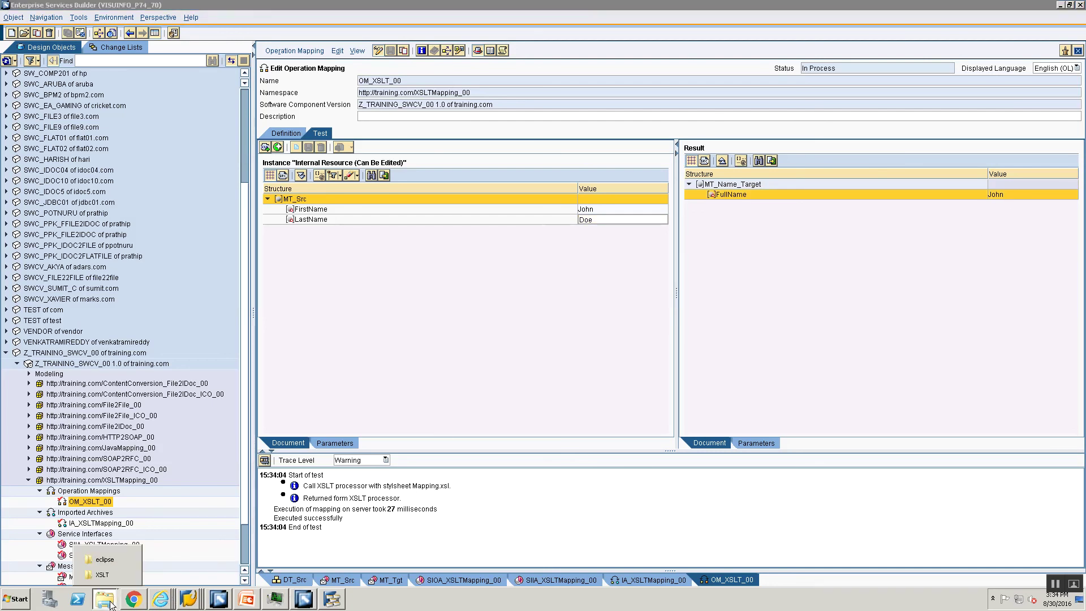
left_click(107, 572)
right_click(179, 76)
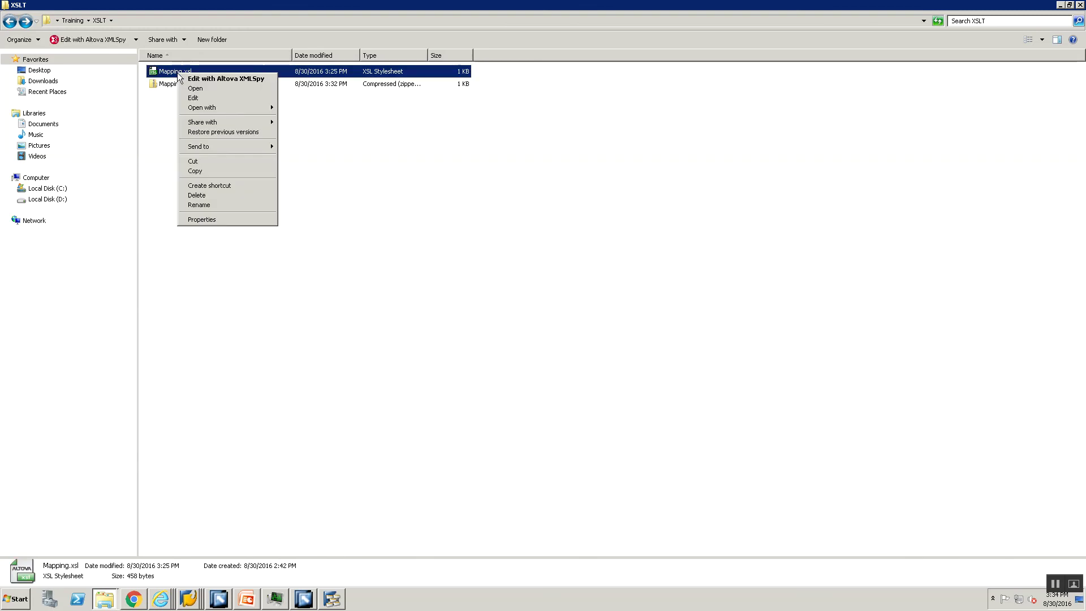
left_click(205, 99)
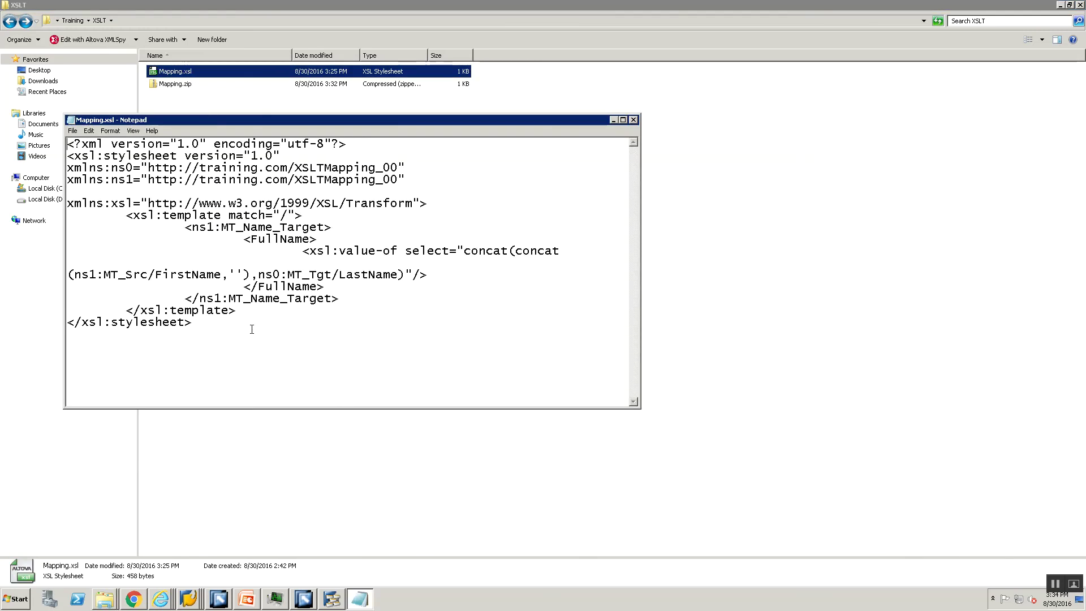
- Correct the LastName path in the concat expression to ns0:MT_Src/LastName, then save and close Mapping.xsl
left_click(258, 275)
type("(")
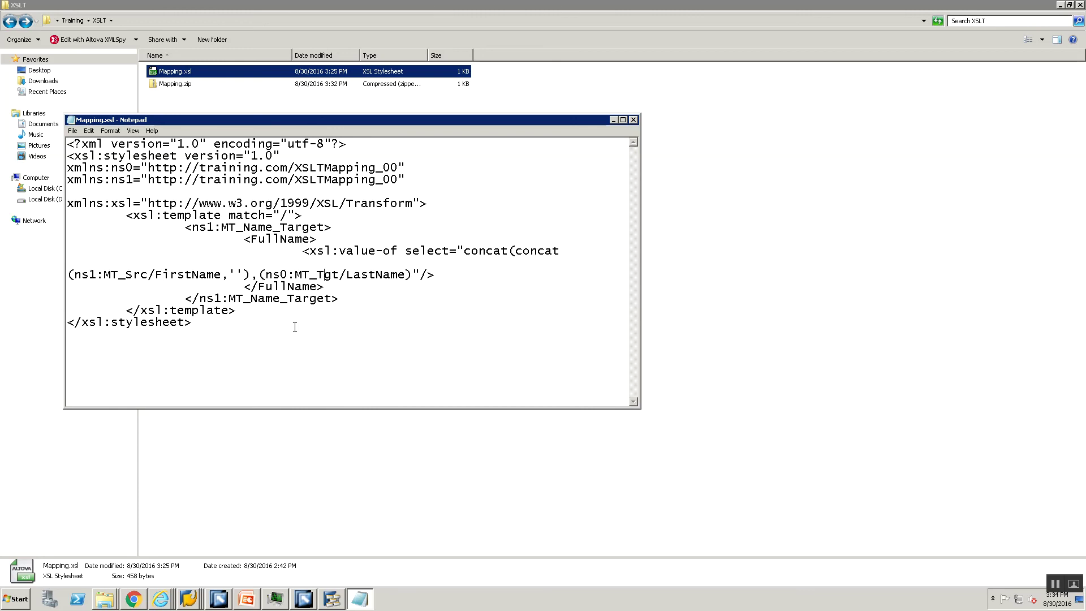
key("BackSpace")
key("BackSpace")
key("BackSpace")
type("Sr")
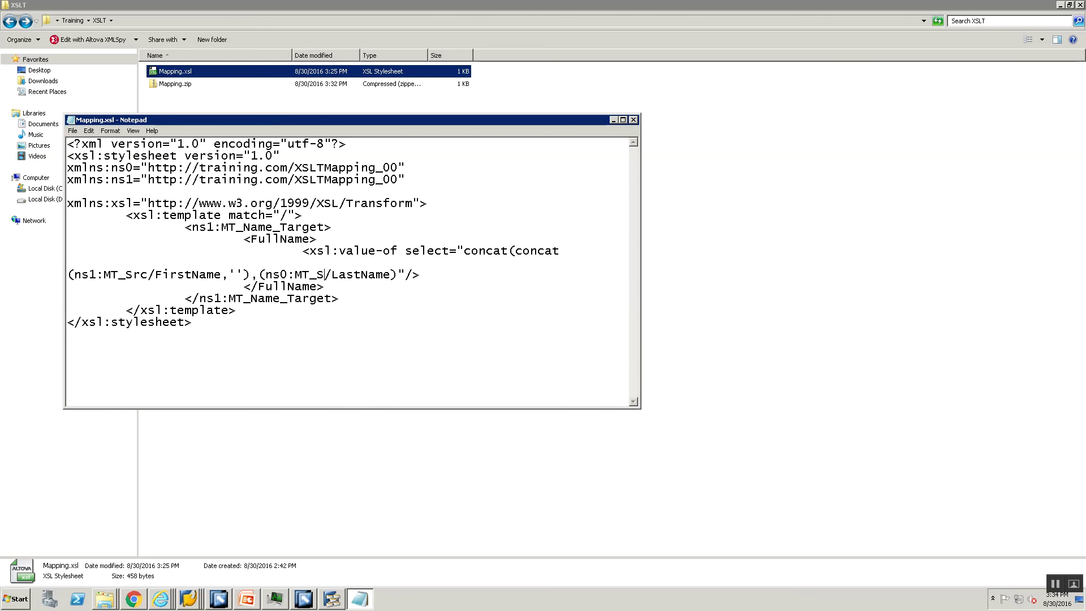
type("c")
key("BackSpace")
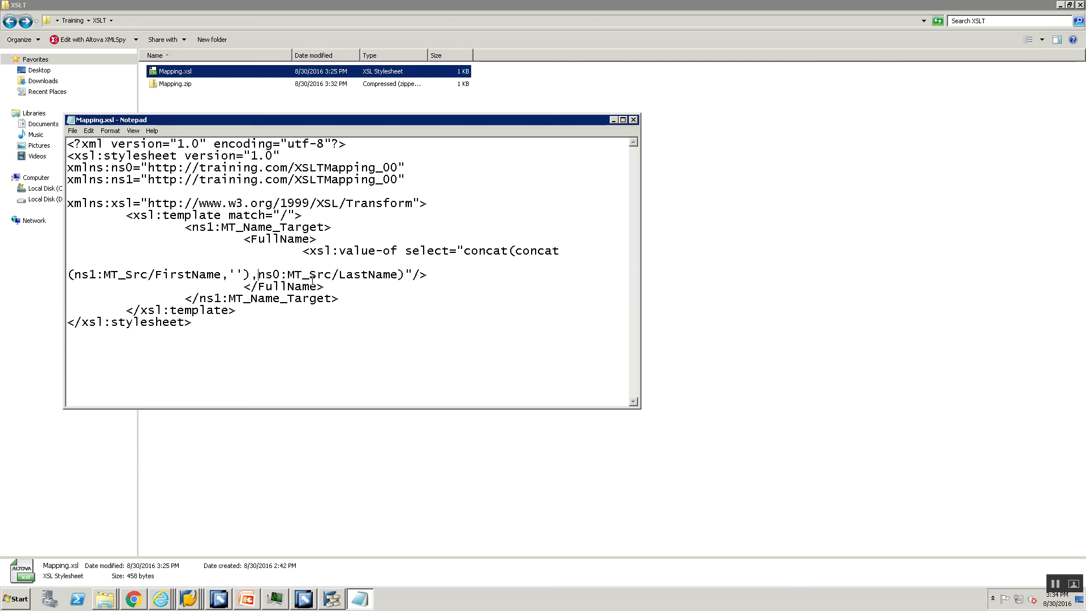
left_click(636, 118)
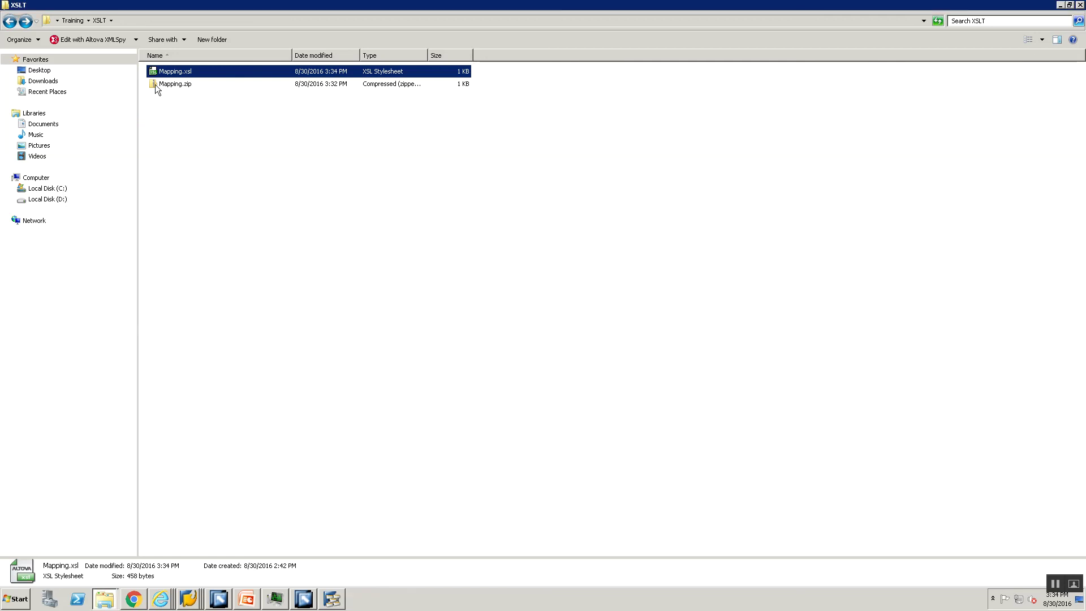
- Delete the outdated Mapping.zip from the XSLT folder
left_click(158, 83)
right_click(159, 84)
left_click(160, 78)
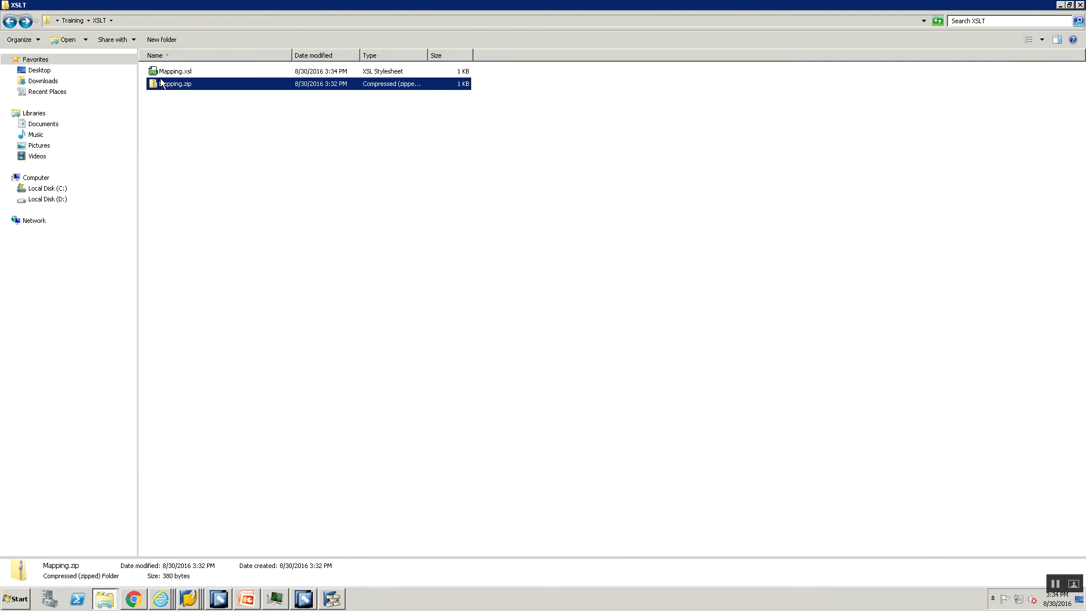
key("Delete")
key("Return")
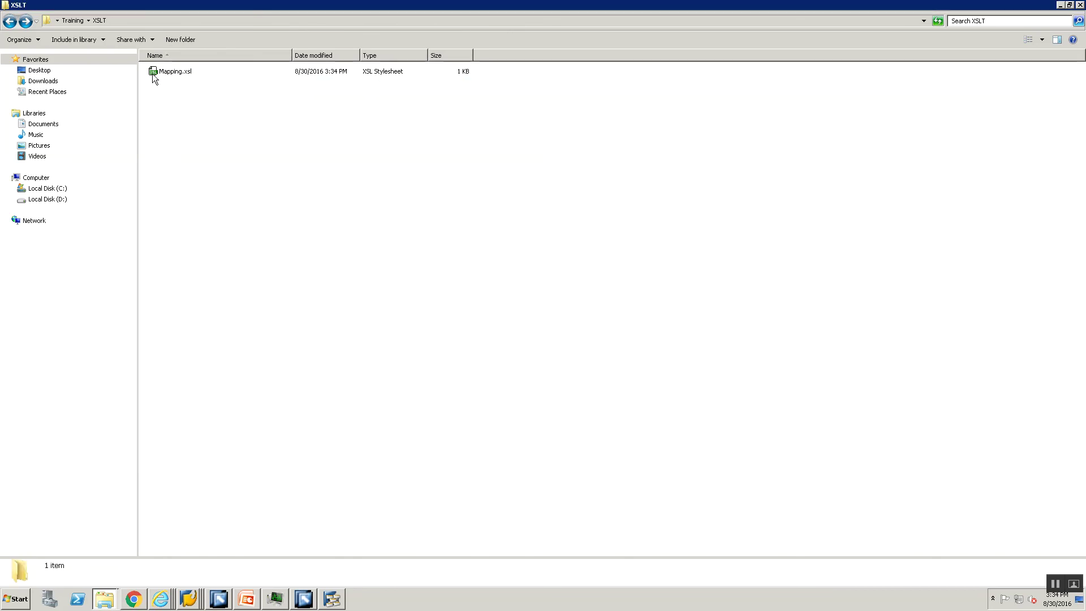
- Compress the corrected Mapping.xsl into a new zip file in the XSLT folder
left_click(154, 72)
right_click(154, 73)
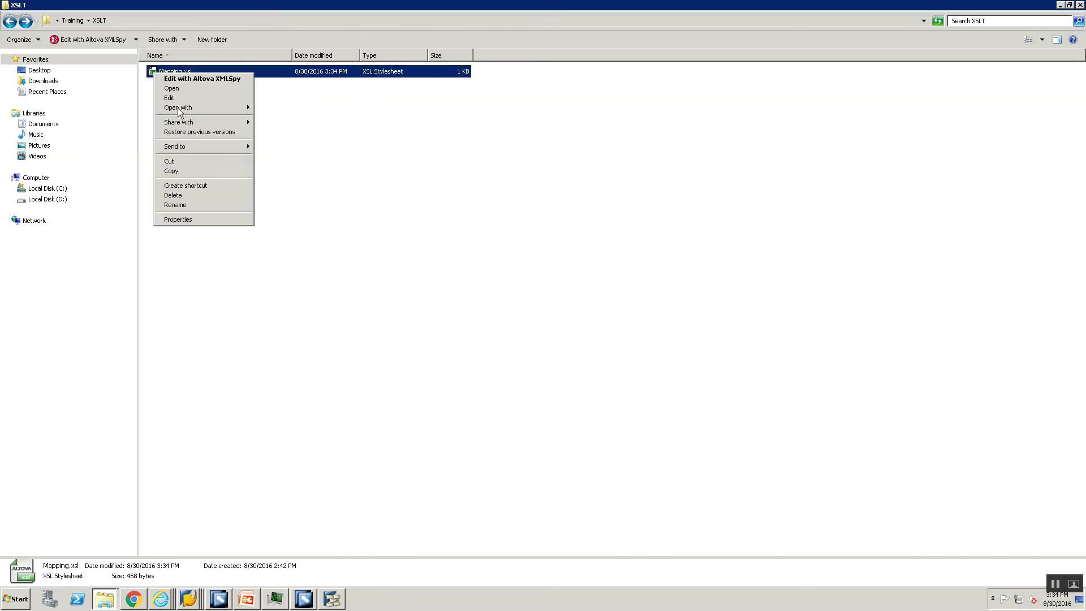
mouse_move(179, 108)
mouse_move(185, 148)
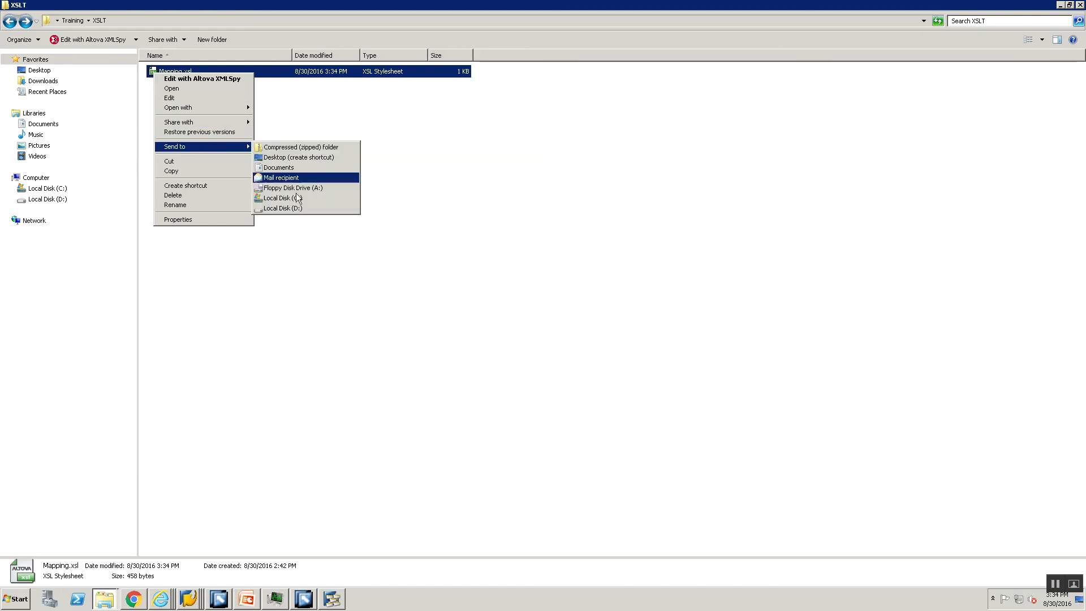
left_click(304, 147)
left_click(286, 256)
- Switch back to Enterprise Services Builder, reimport Mapping.zip into IA_XSLTMapping_00 and save the archive
key("alt+Tab")
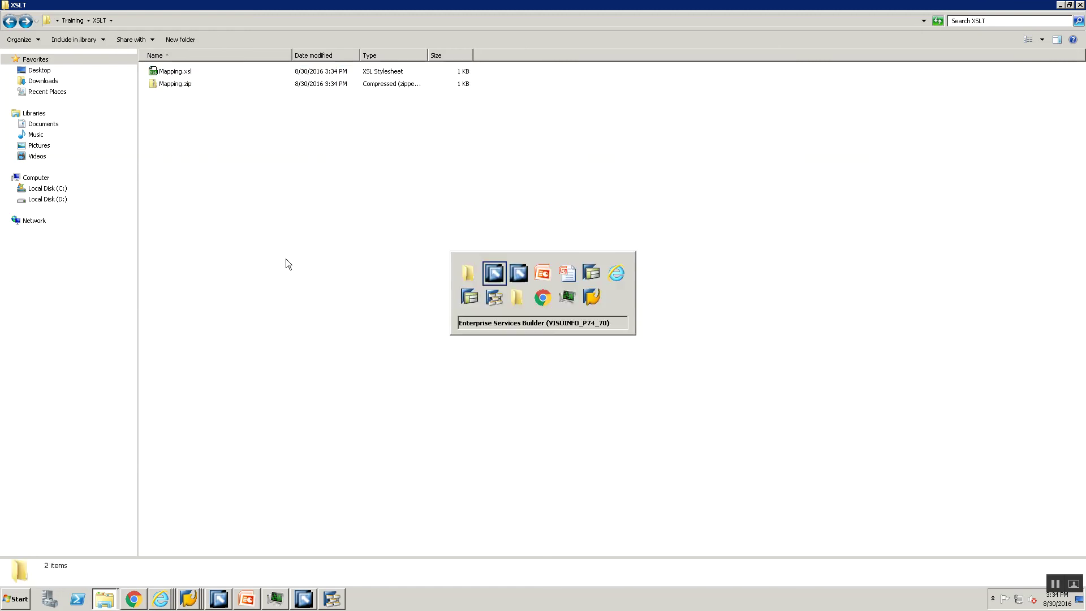
left_click(642, 579)
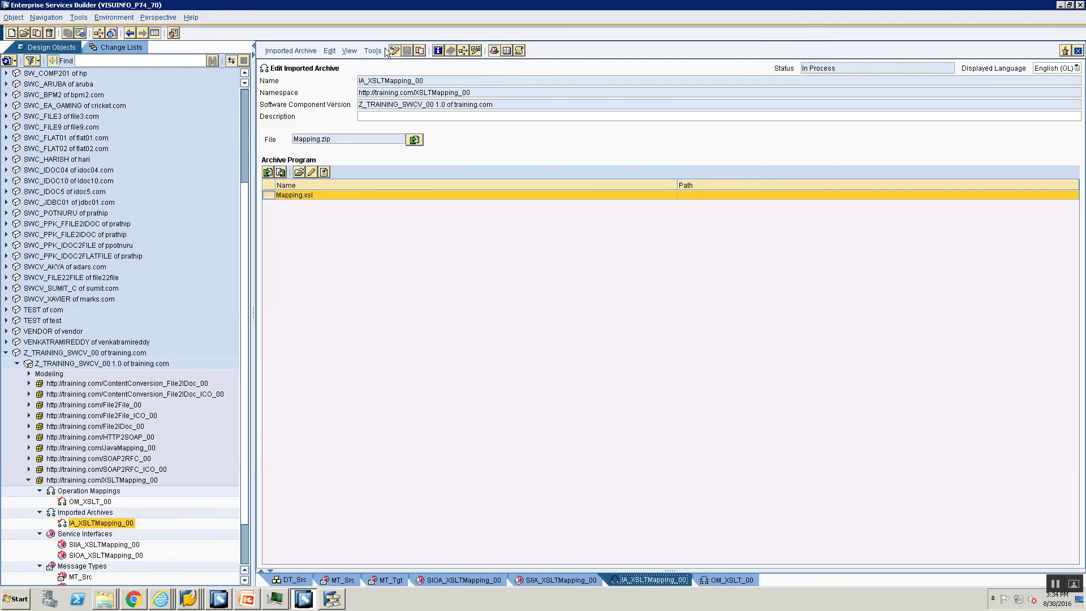
left_click(268, 172)
double_click(442, 239)
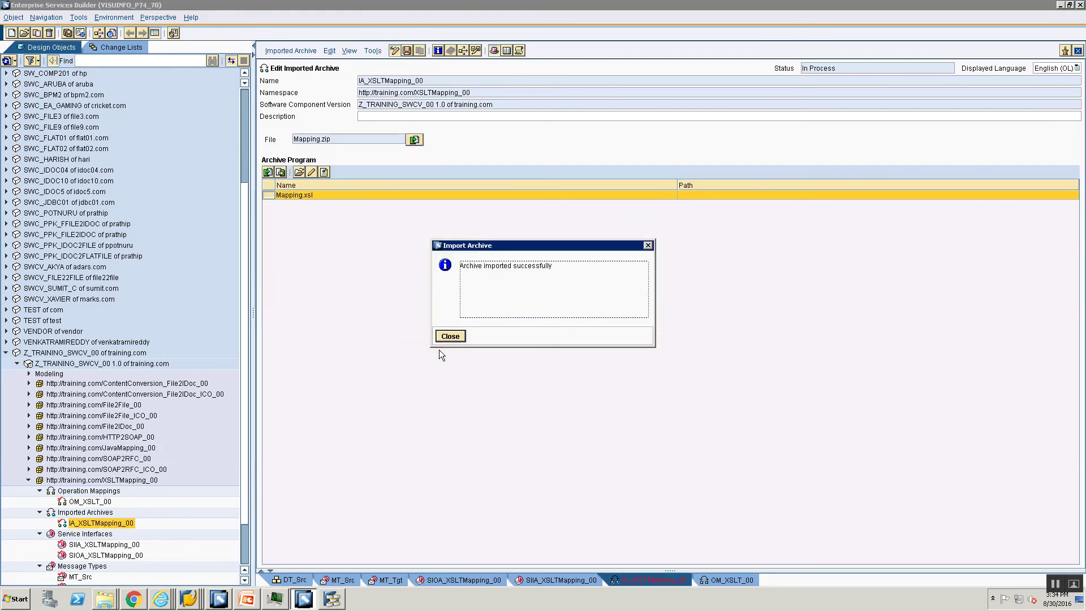
left_click(447, 338)
key("ctrl+s")
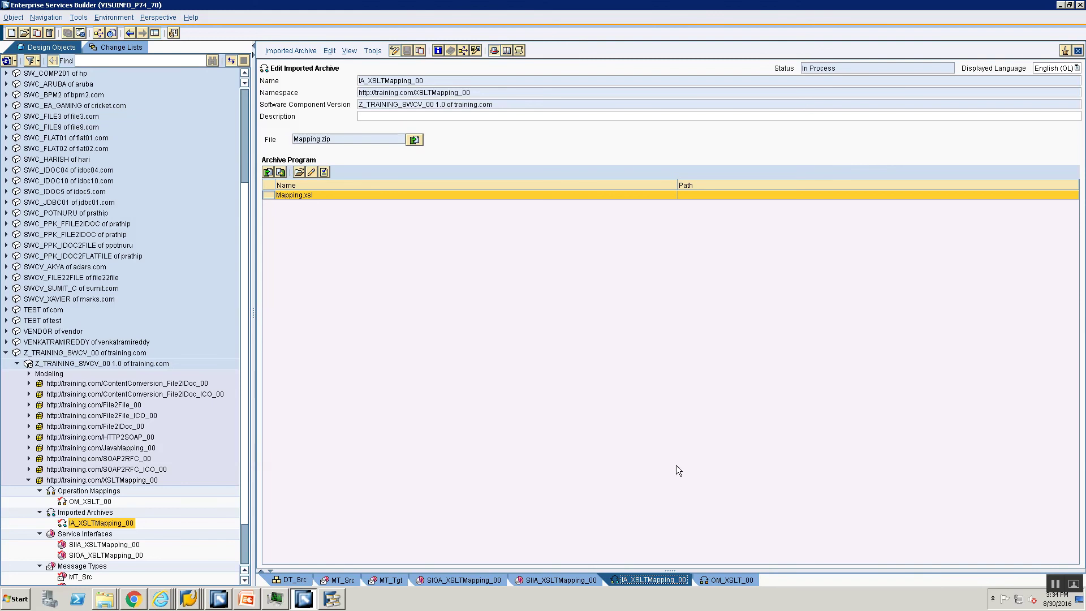
- Return to OM_XSLT_00 and rerun its test with the same sample names to check FullName
left_click(712, 577)
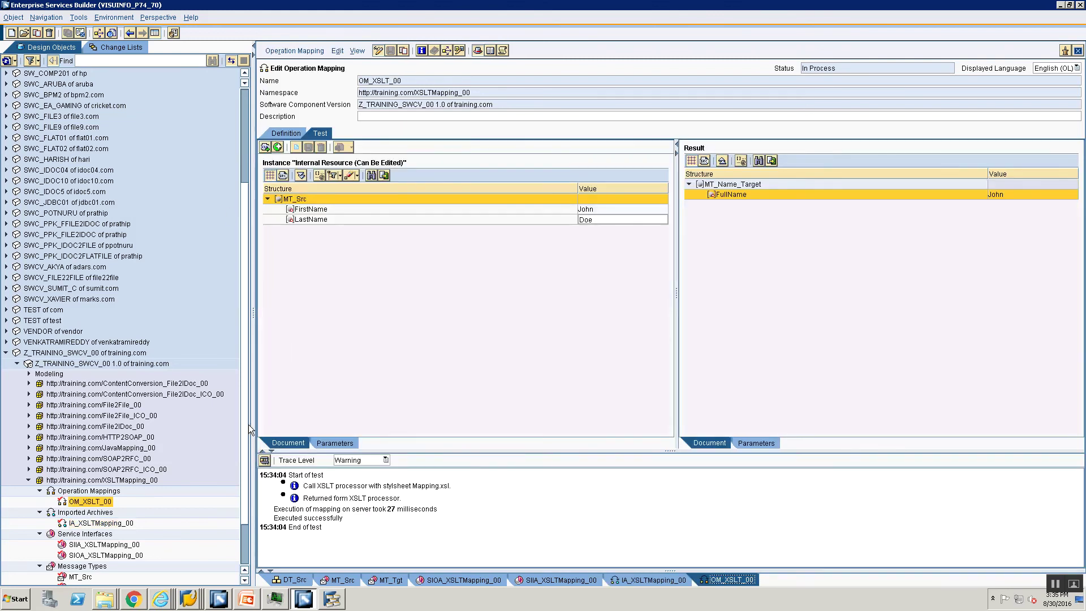
left_click(263, 460)
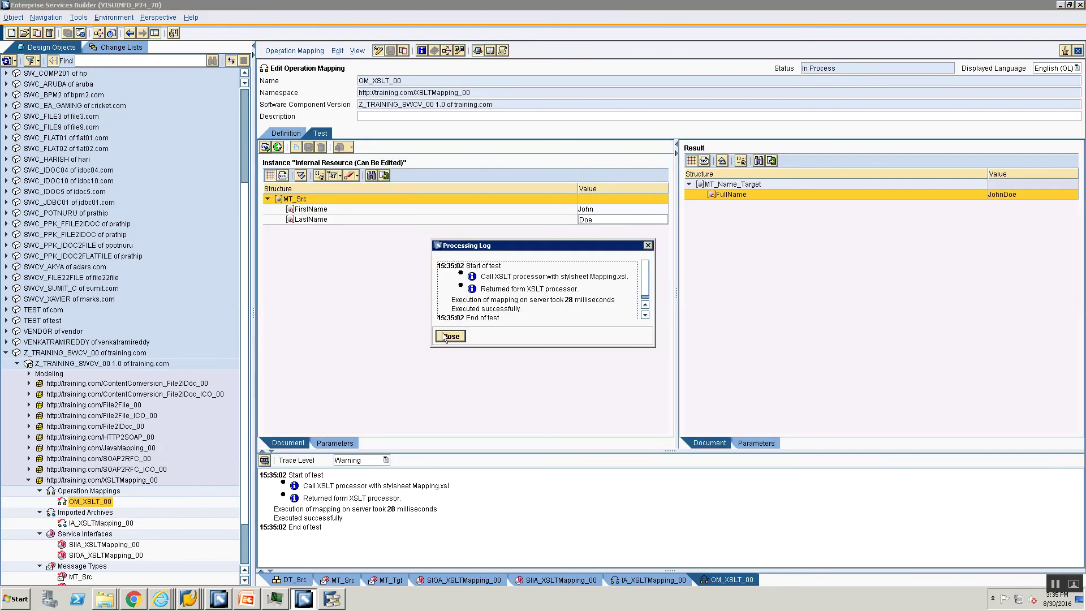
left_click(449, 335)
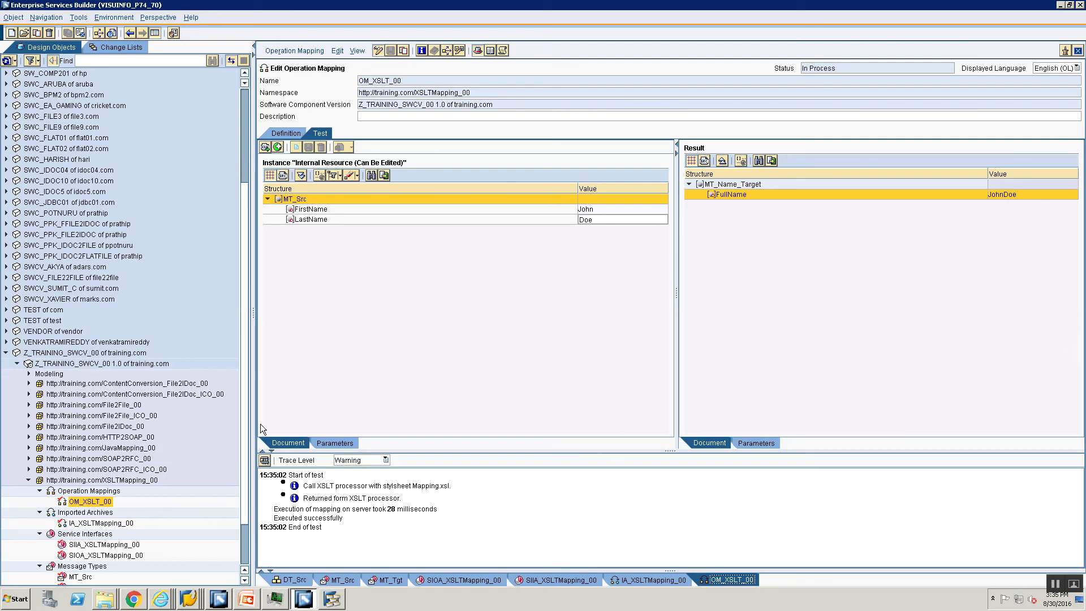
- Activate the standard change list of Z_TRAINING_SWCV_00 1.0 of training.com
left_click(103, 47)
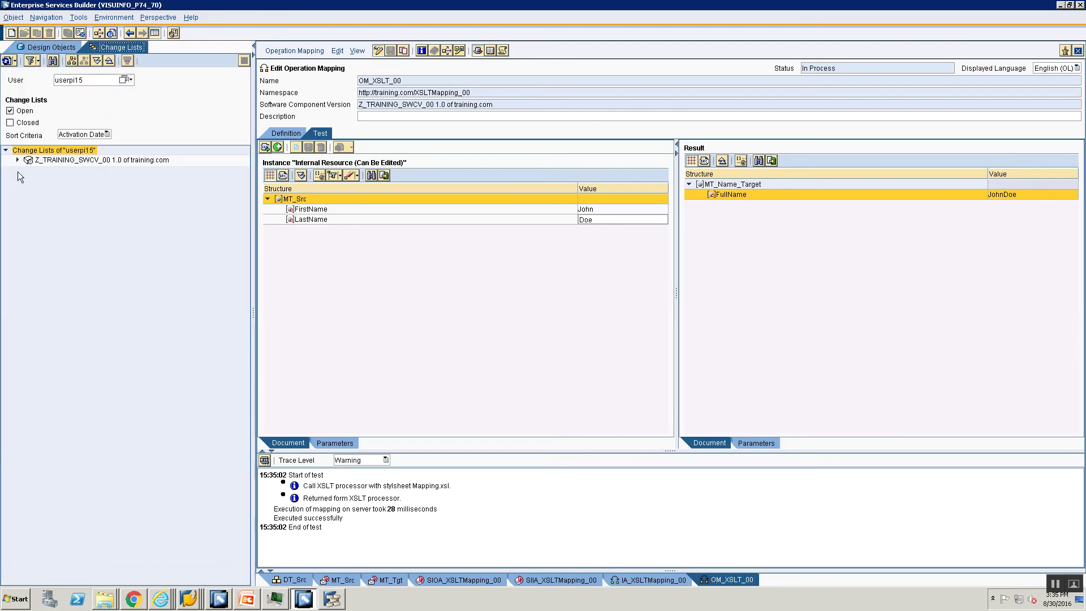
left_click(18, 160)
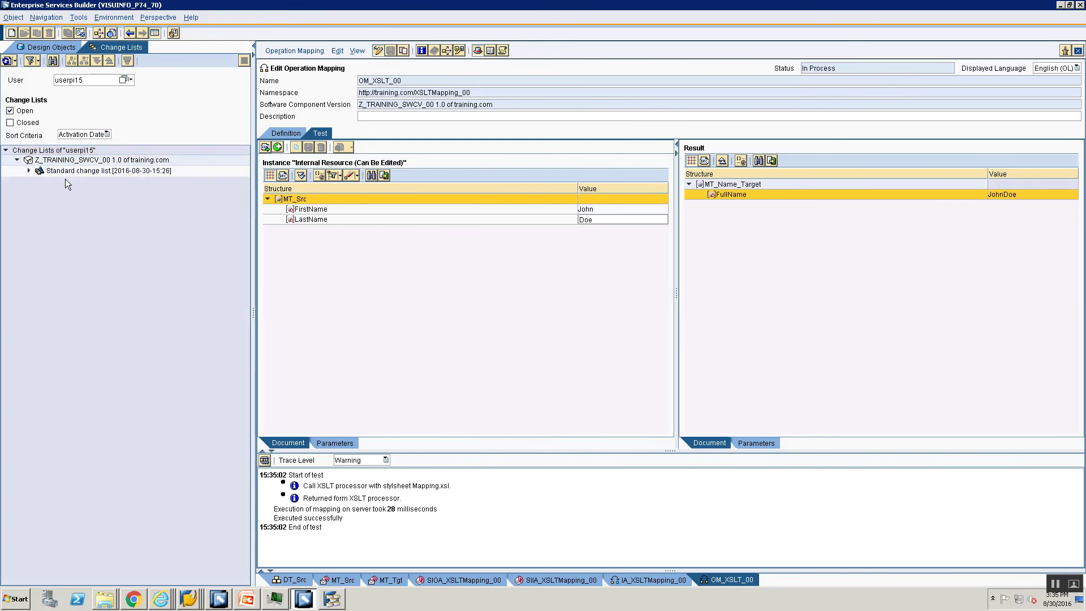
left_click(67, 172)
right_click(67, 179)
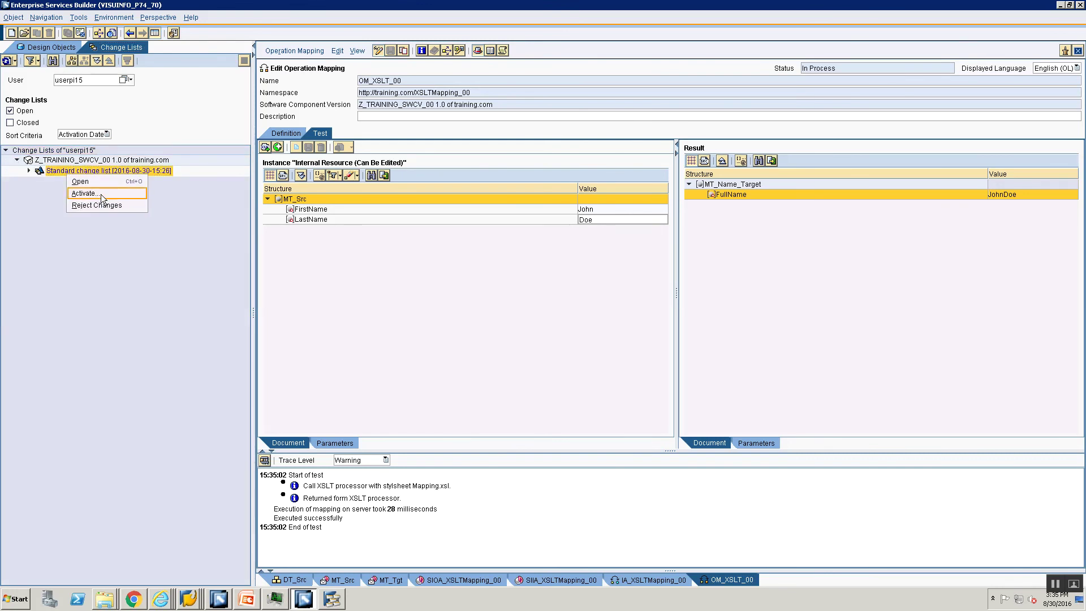
left_click(100, 194)
left_click(413, 410)
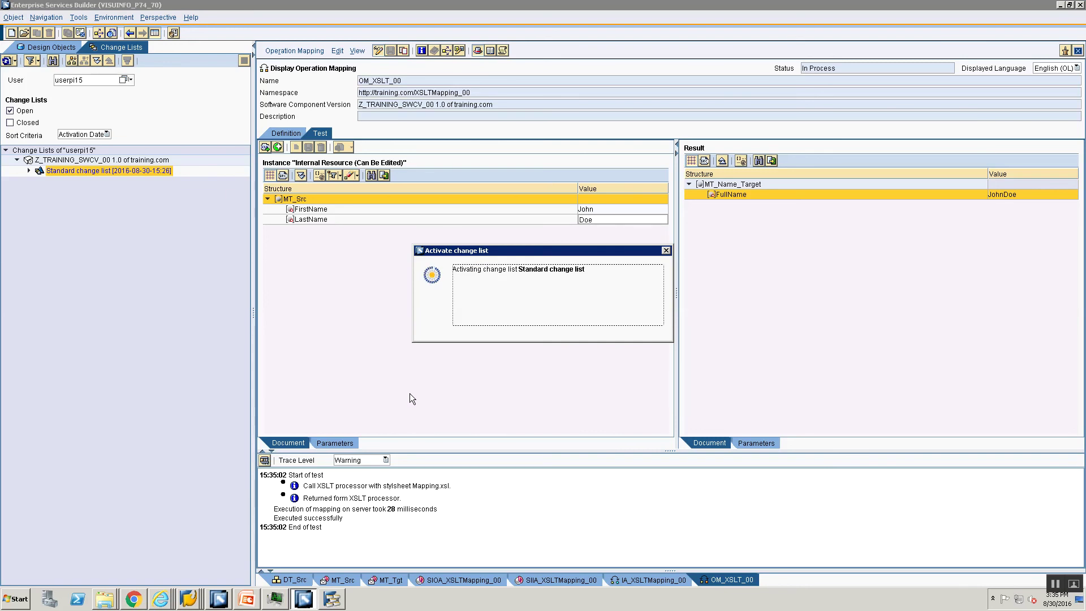
left_click(444, 334)
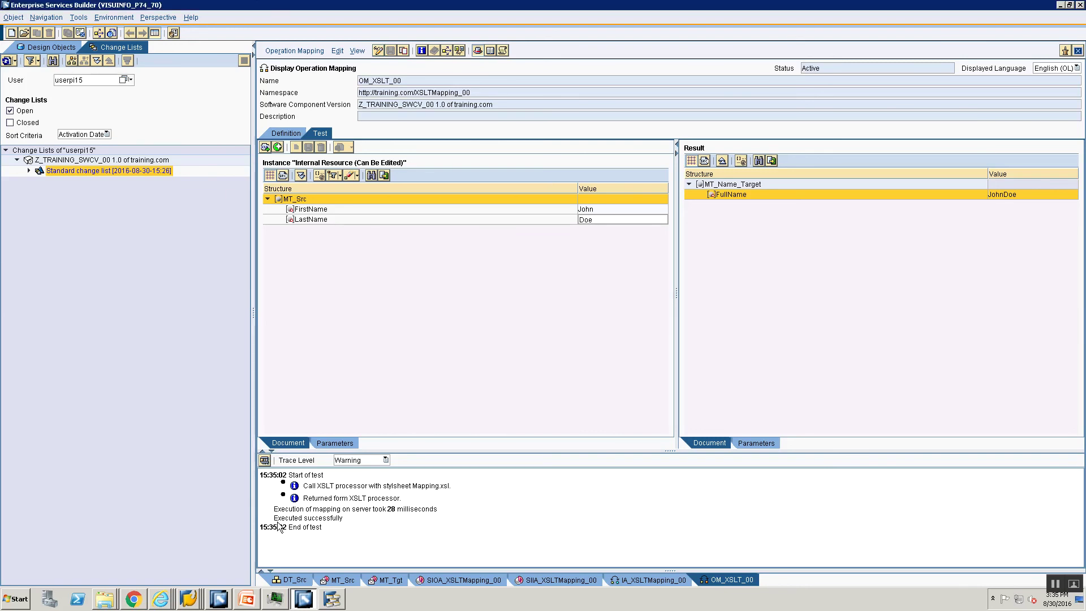
- Switch to the Integration Builder configuration and close all open communication channel and JavaMapping objects
left_click(219, 599)
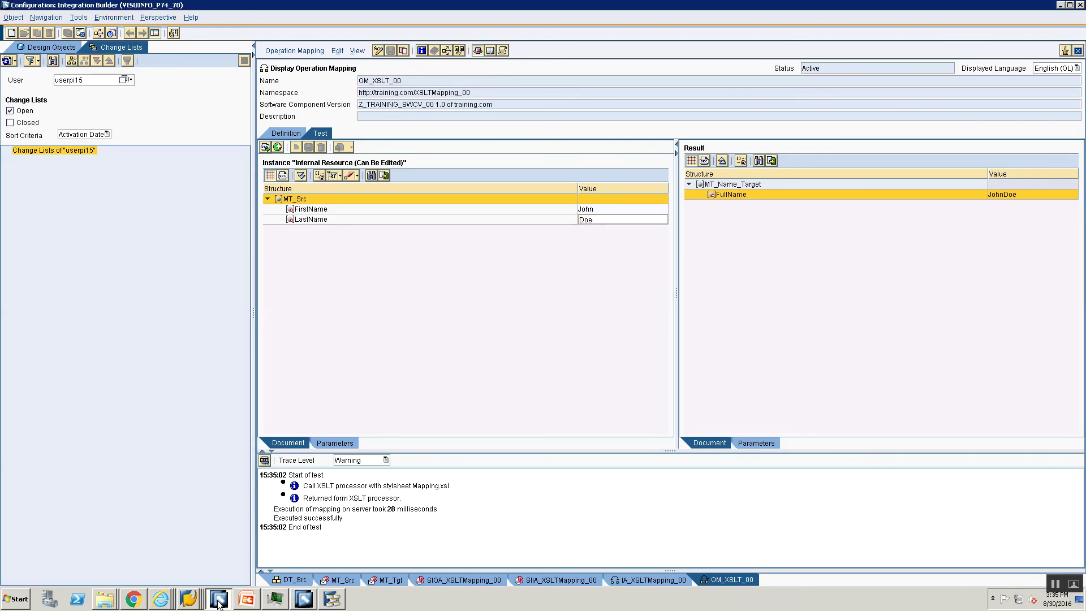
left_click(17, 353)
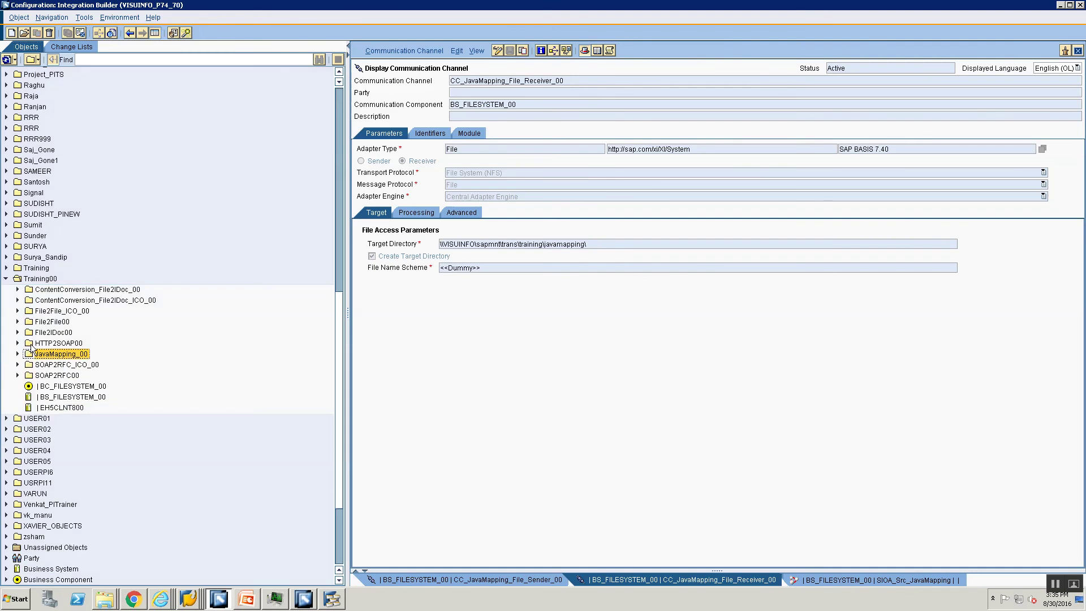
left_click(52, 280)
right_click(52, 281)
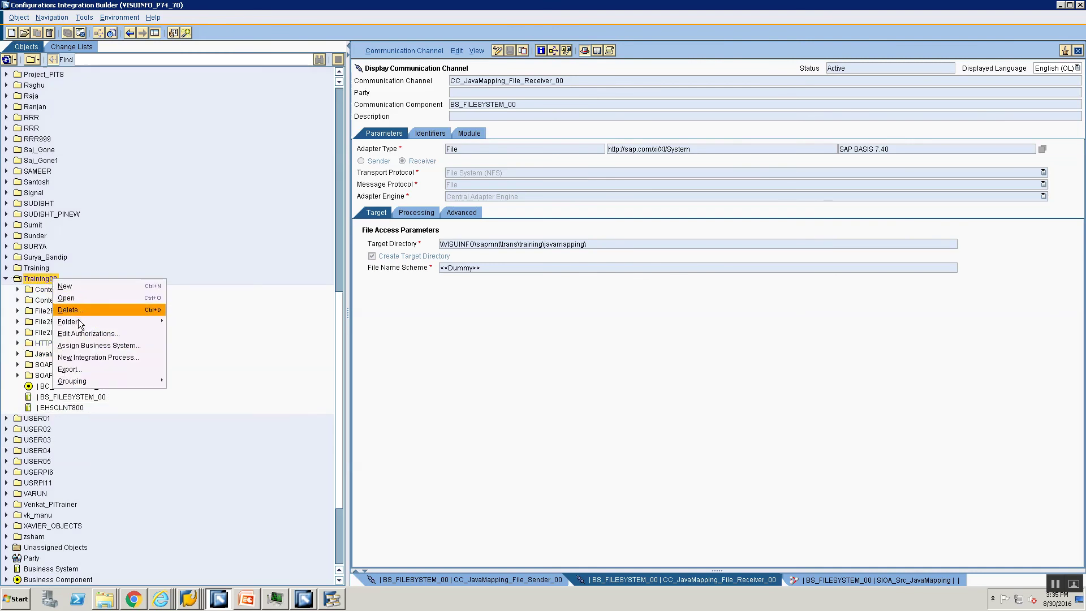
mouse_move(138, 323)
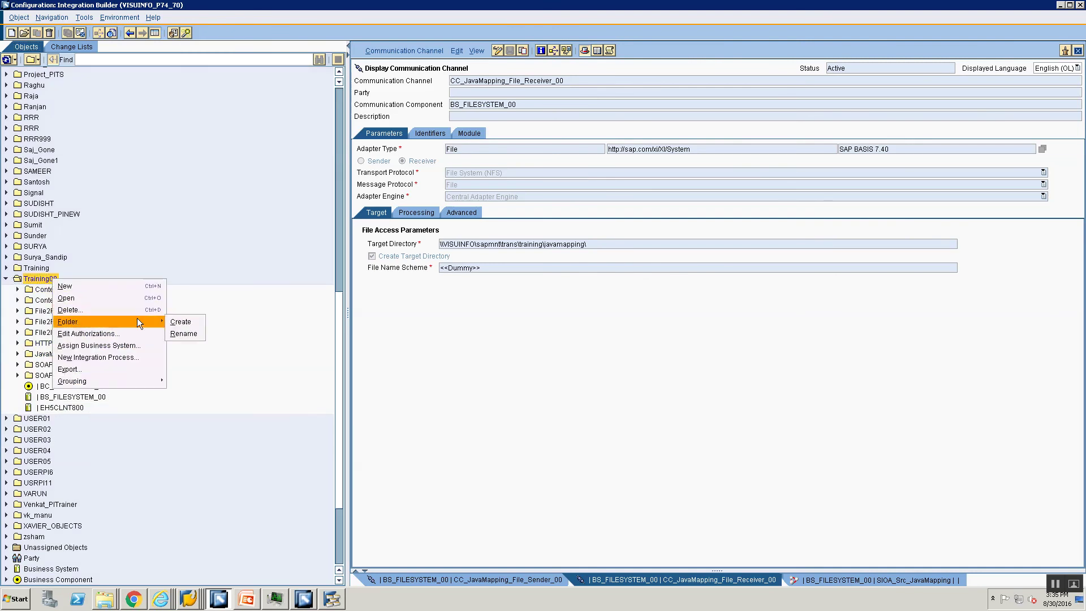
left_click(478, 575)
right_click(477, 575)
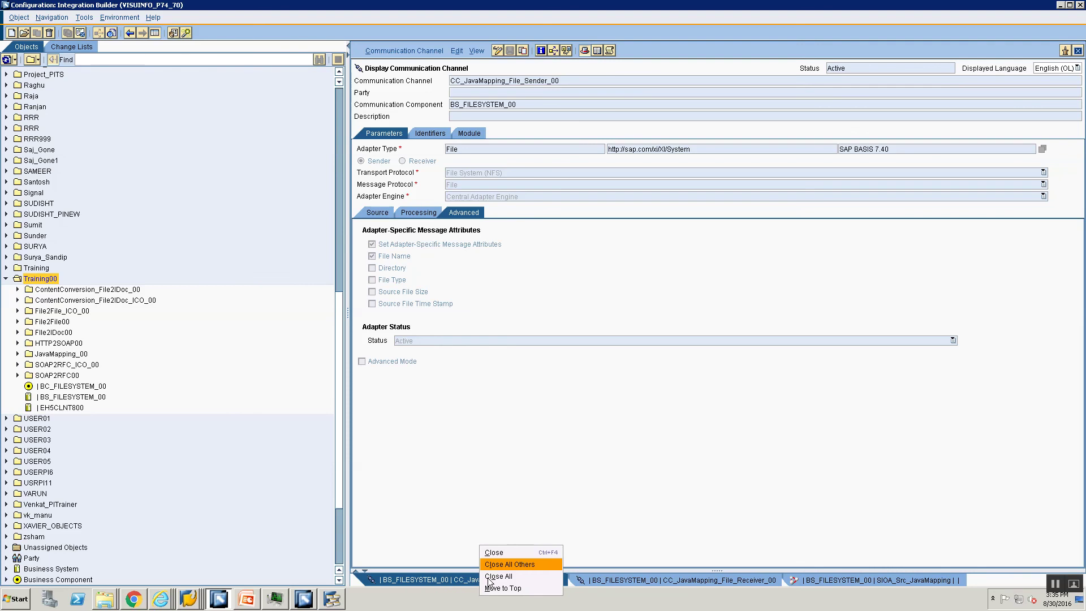
left_click(492, 576)
- Create a subfolder named XSLT_00 under the Training00 folder
right_click(32, 278)
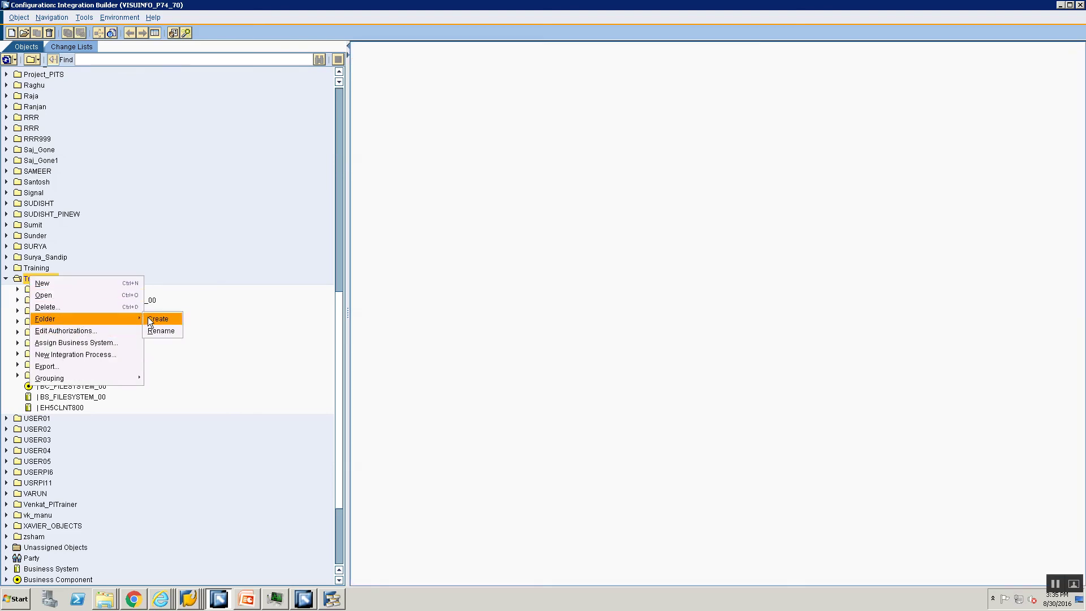
left_click(150, 319)
type("XSLT")
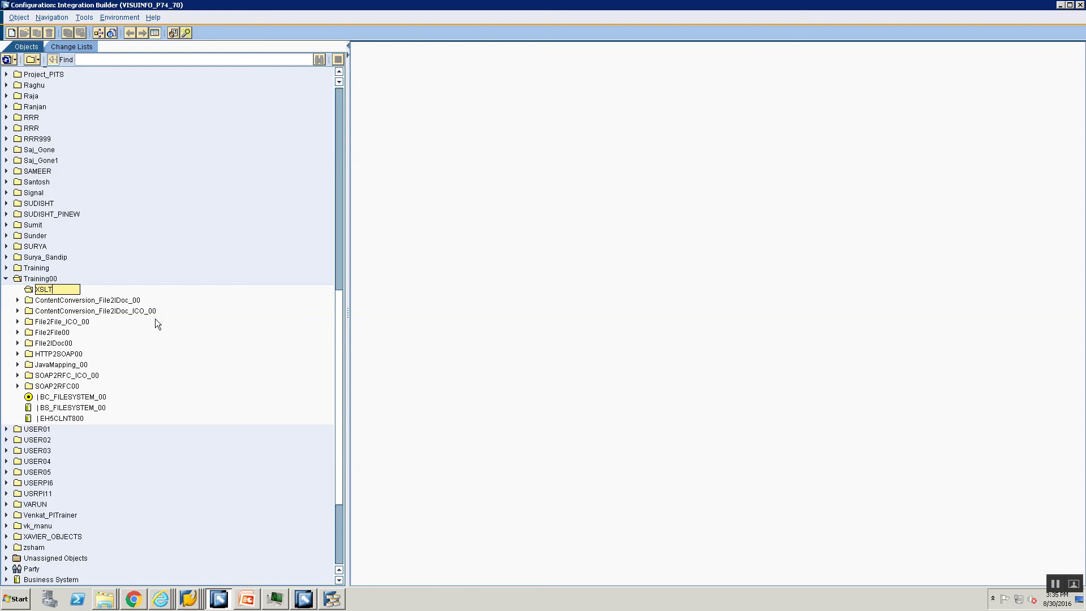
type("_00")
key("Return")
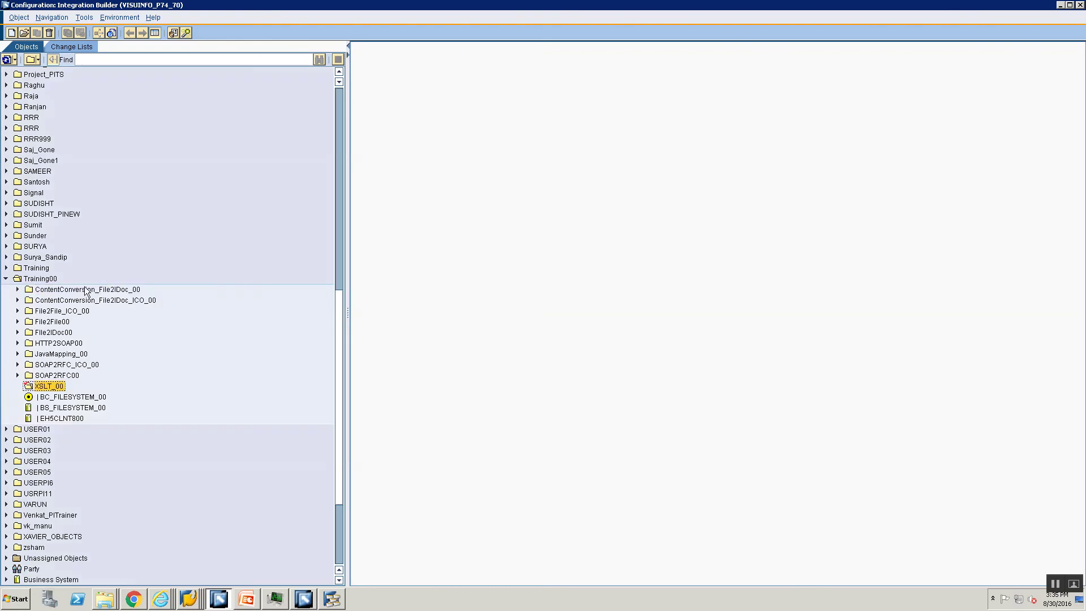
- Start a new communication channel in the XSLT_00 folder with BS_FILESYSTEM_00 as its communication component
right_click(37, 385)
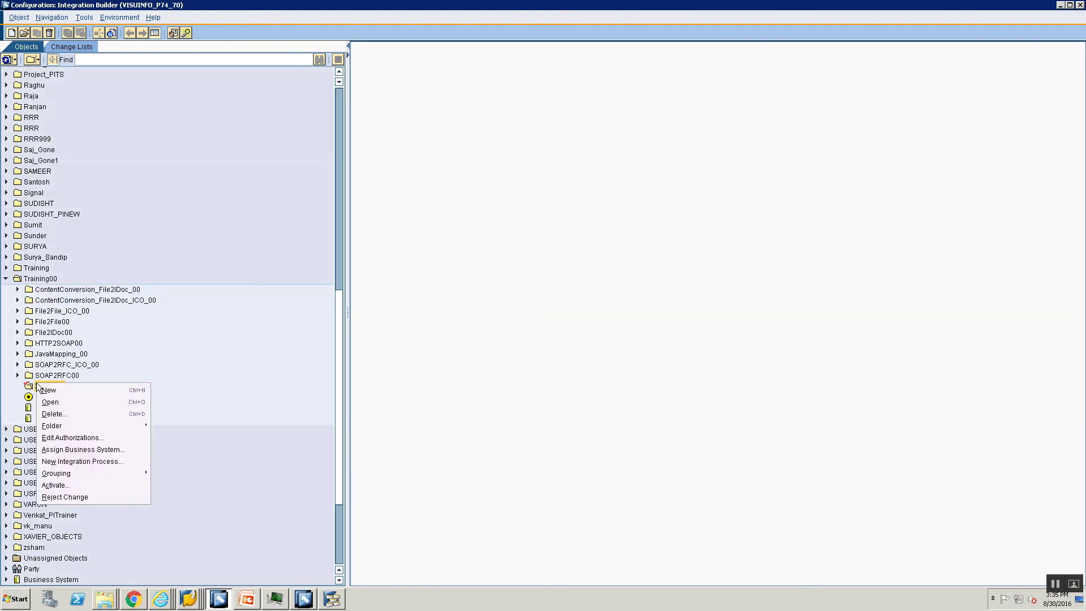
left_click(111, 389)
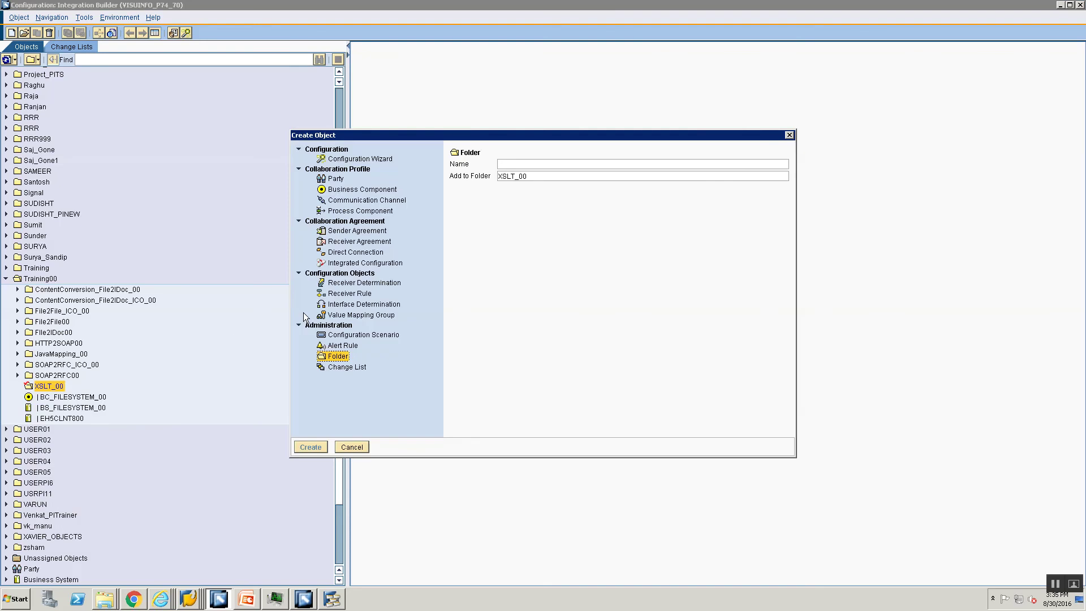
left_click(354, 201)
left_click(579, 175)
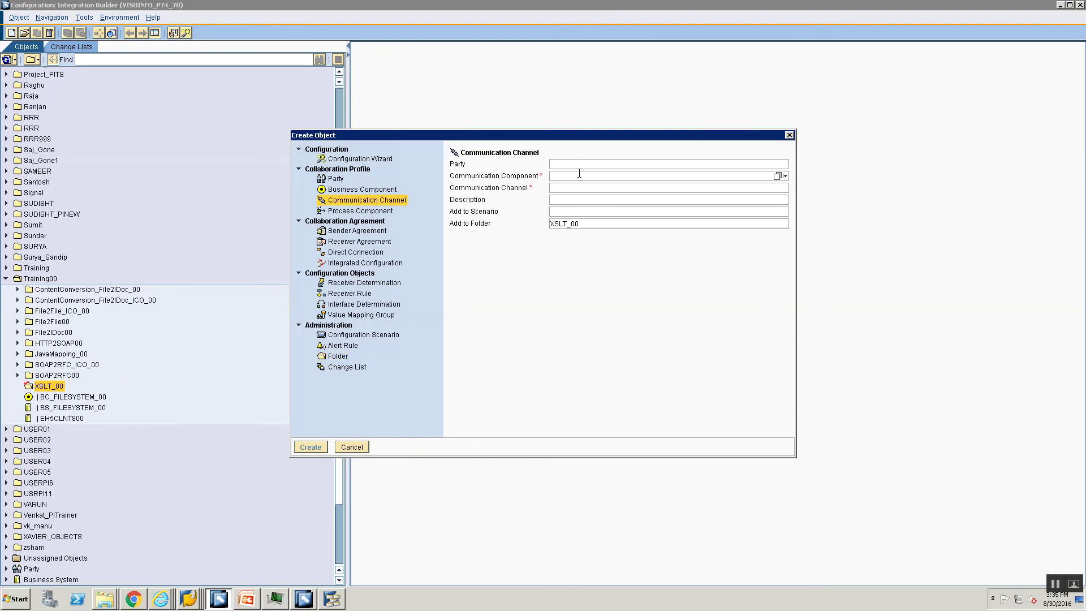
type("BS")
key("Down")
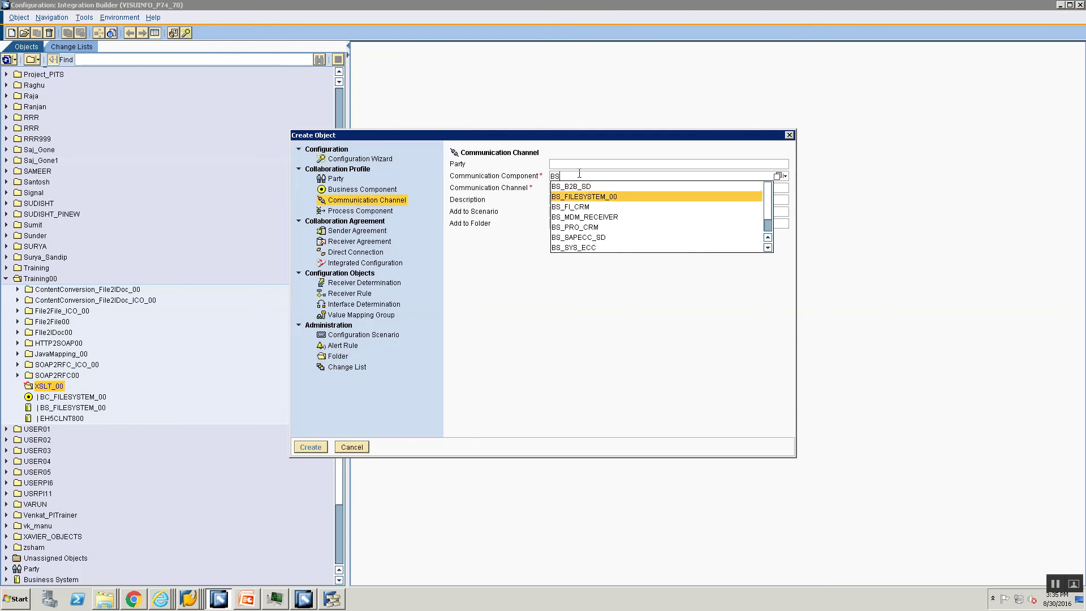
key("Return")
key("Tab")
- Name the channel CC_XSLT_File_Sender_00, keeping BS_FILESYSTEM_00 as the component, and create it
type("CC")
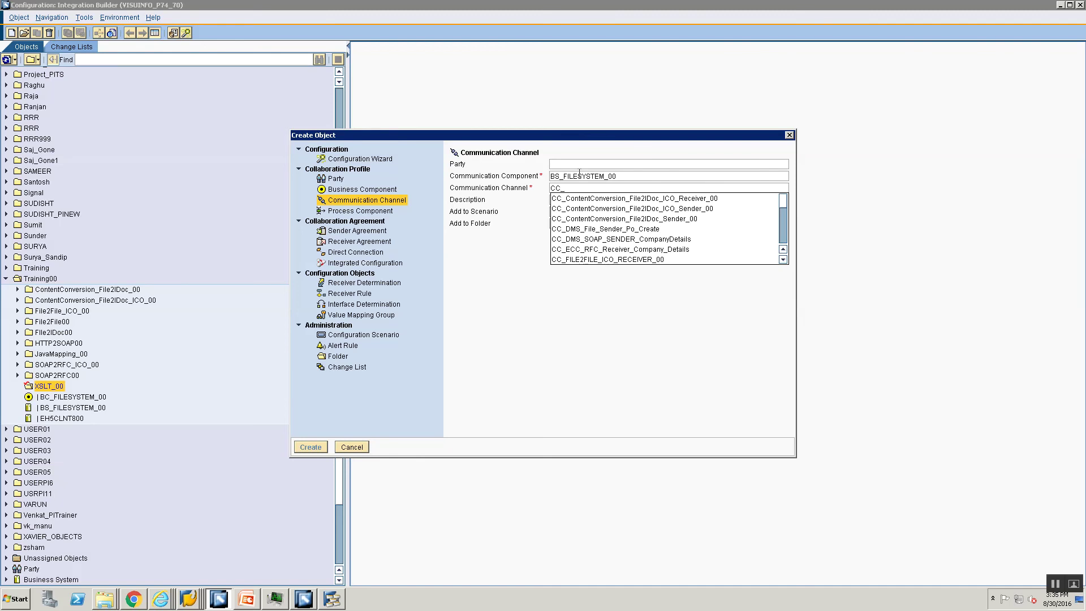
type("_XSLT")
left_click(579, 173)
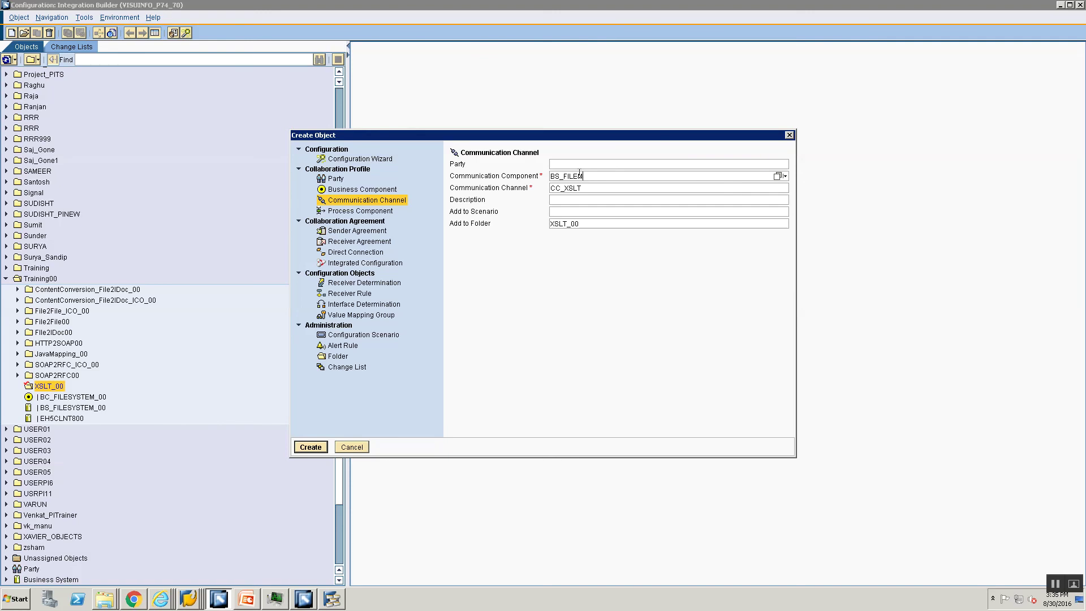
key("BackSpace")
key("Down")
key("Return")
key("Tab")
type("_File_Sender_00")
key("Return")
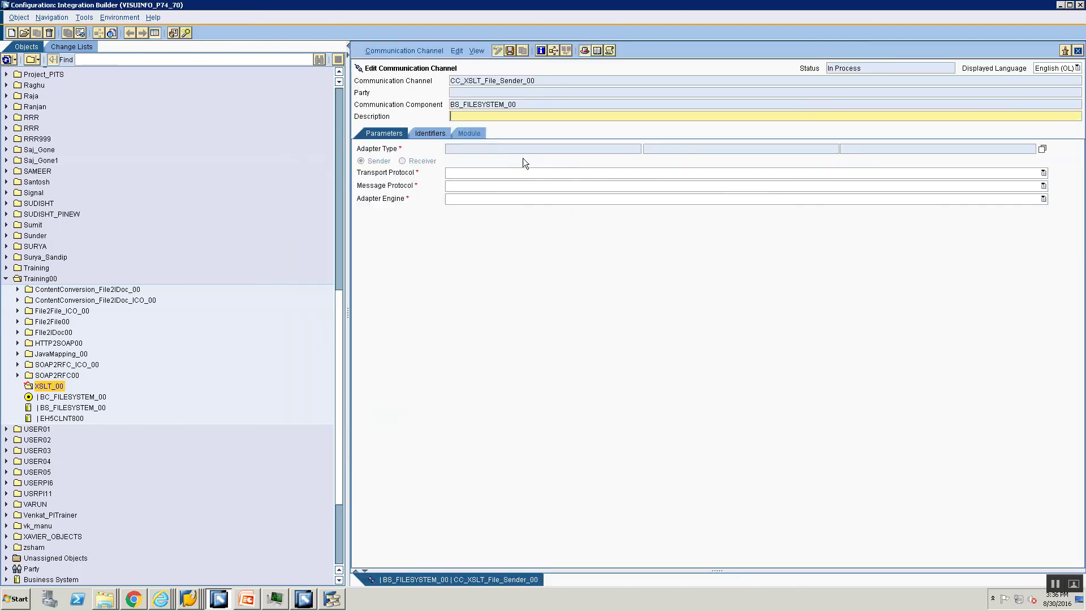
- Set the adapter type of CC_XSLT_File_Sender_00 to File from SAP BASIS 7.40
left_click(1044, 148)
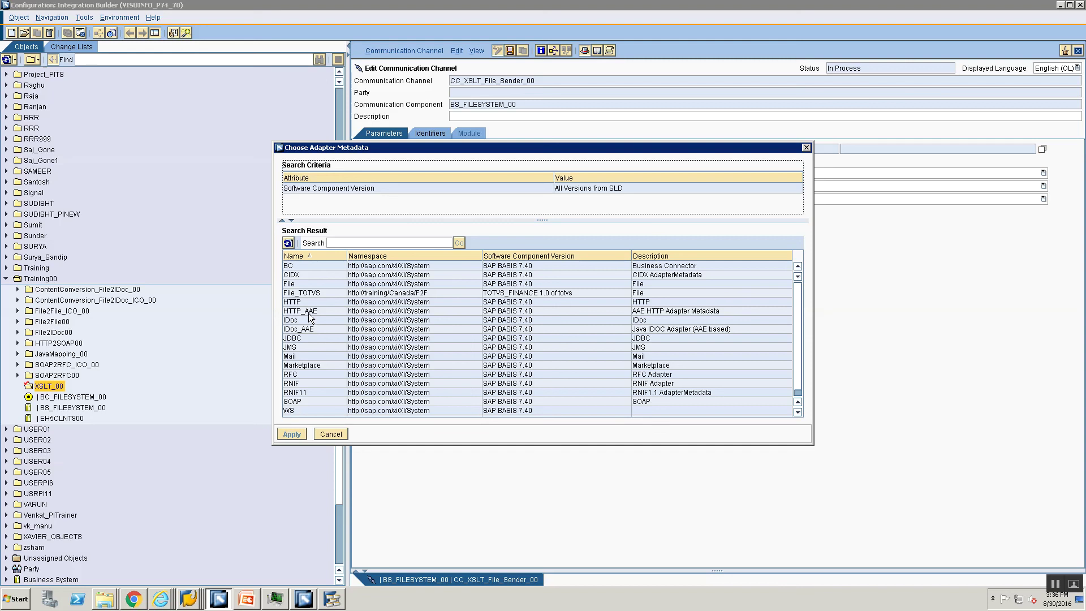
left_click(308, 283)
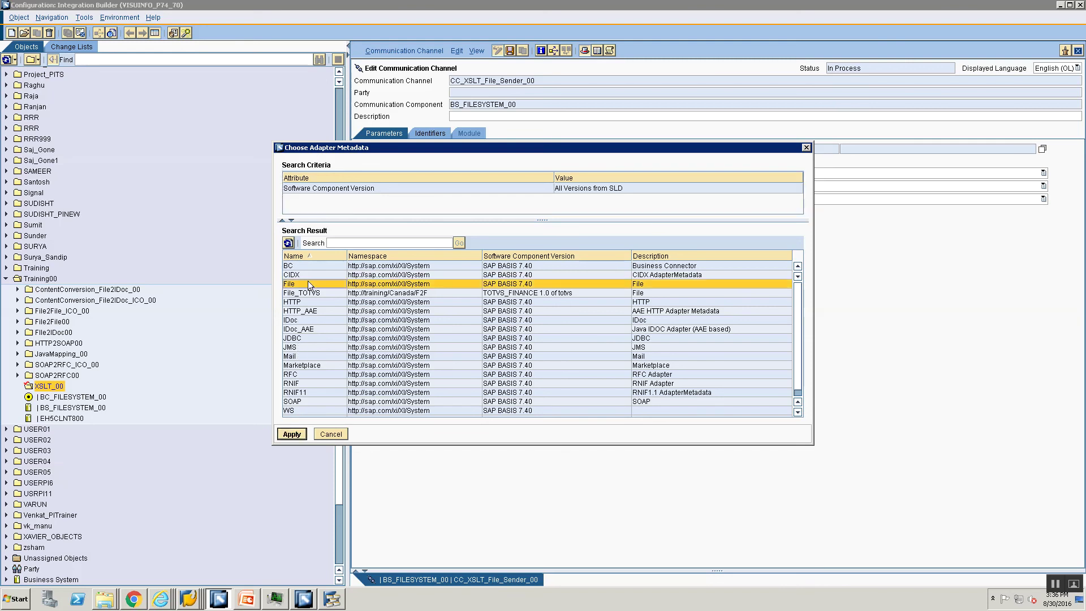
left_click(292, 434)
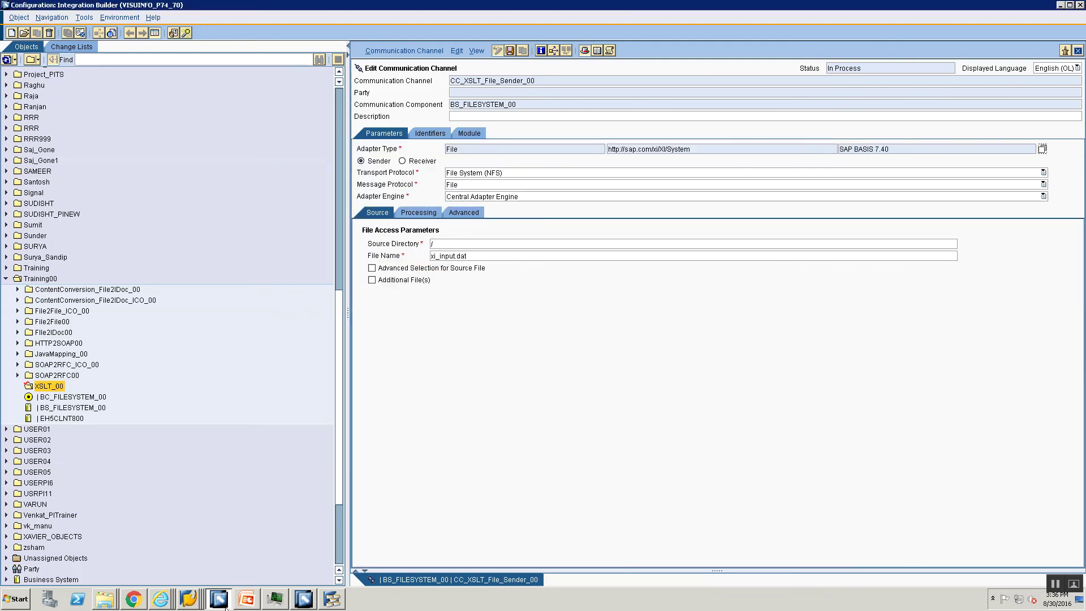
- Open cg3z.txt from the Training folder and copy the path \\VISUINFO\sapmnt\trans\training\File2File.xml
left_click(104, 599)
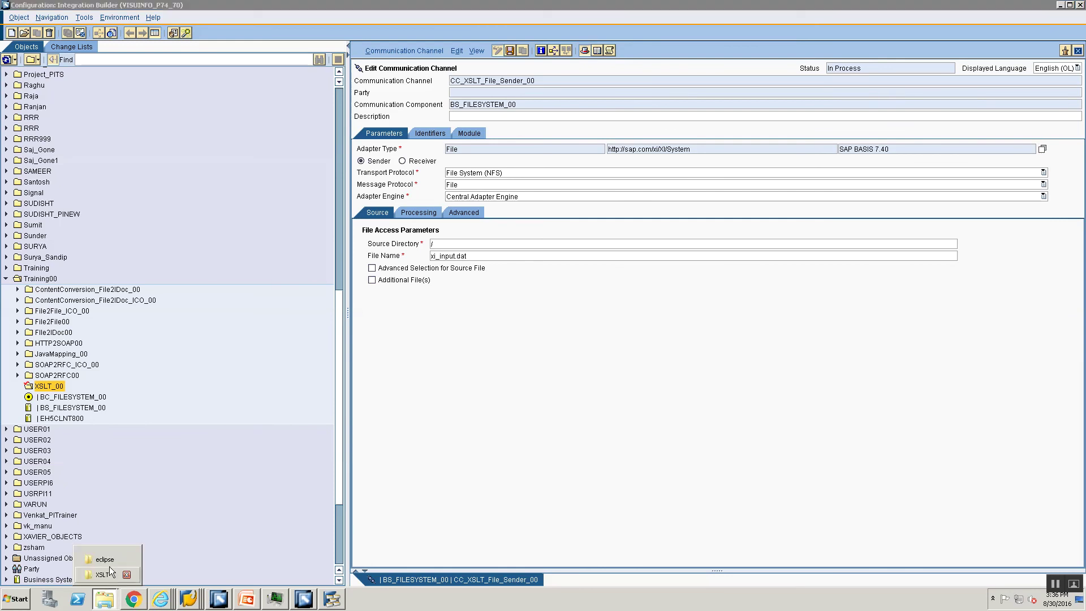
left_click(107, 572)
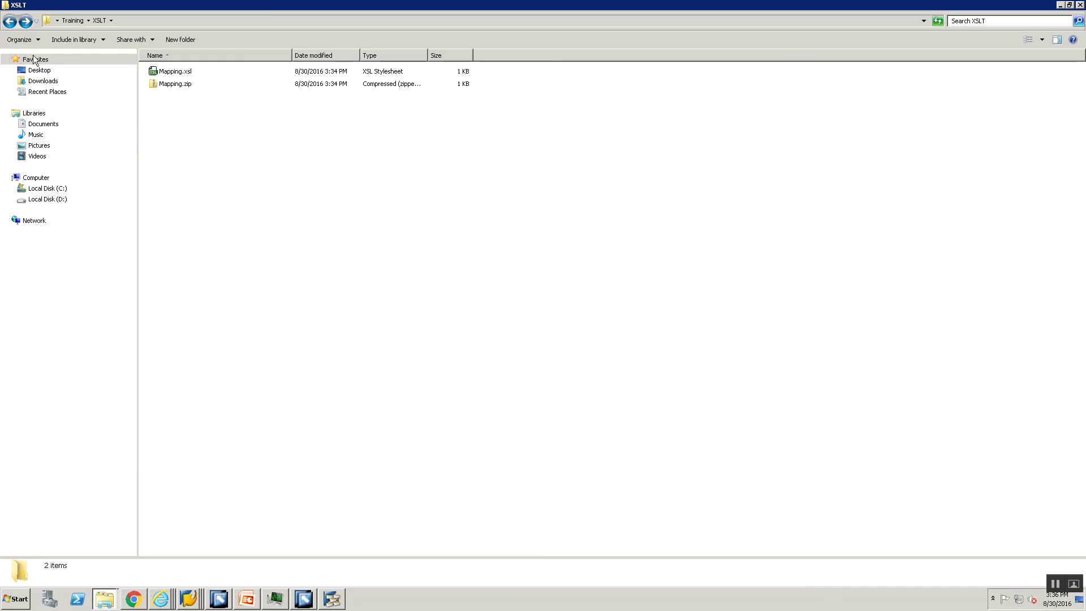
left_click(72, 21)
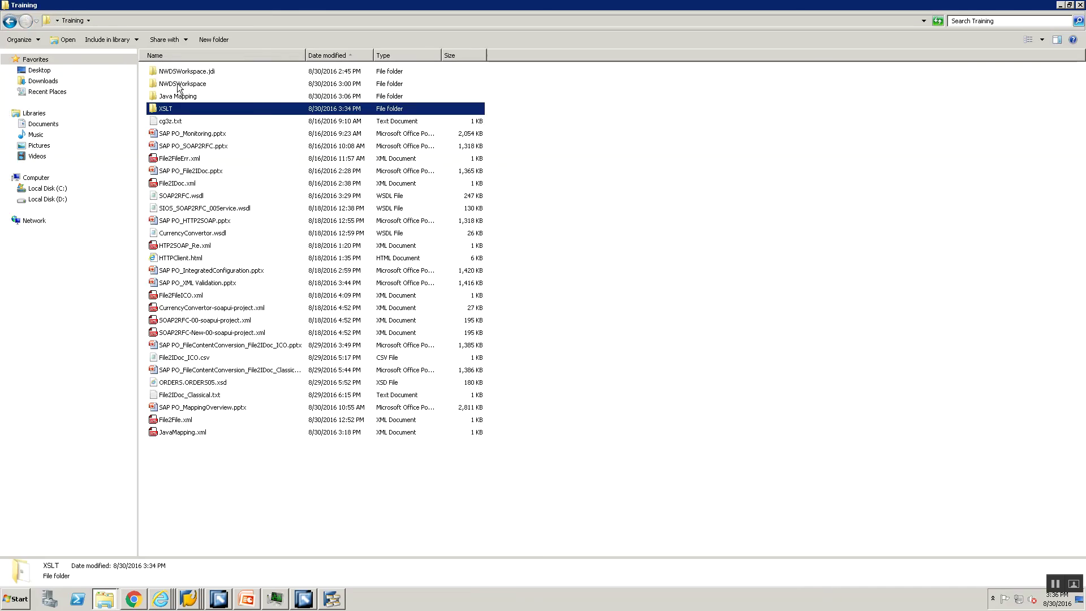
double_click(169, 121)
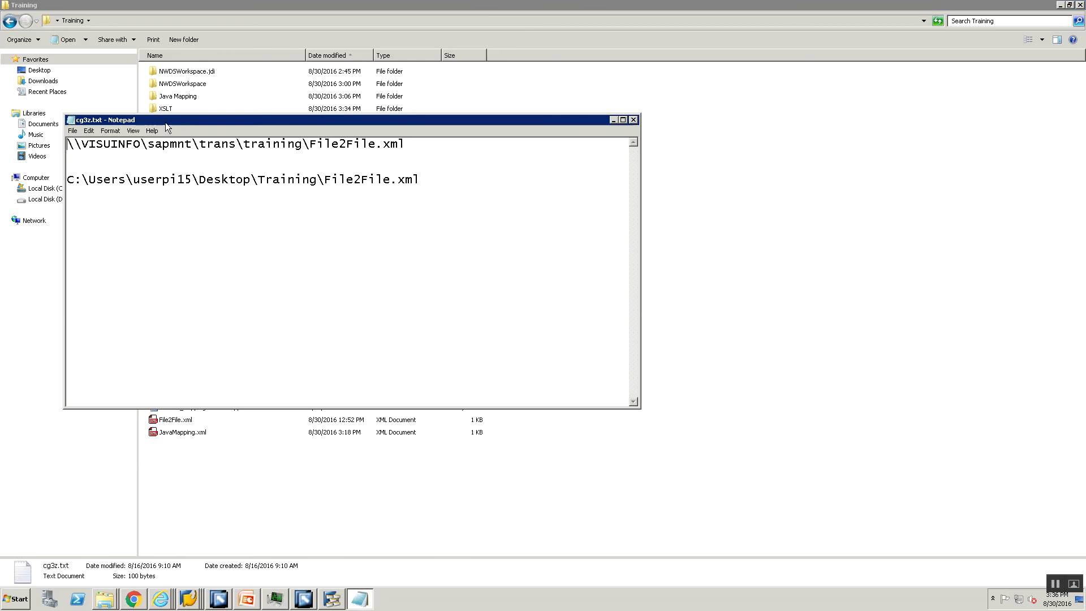
double_click(336, 145)
- Return to the sender channel in Integration Builder and set its source directory to \\VISUINFO\sapmnt\trans\training\ from the copied path
key("alt+Tab")
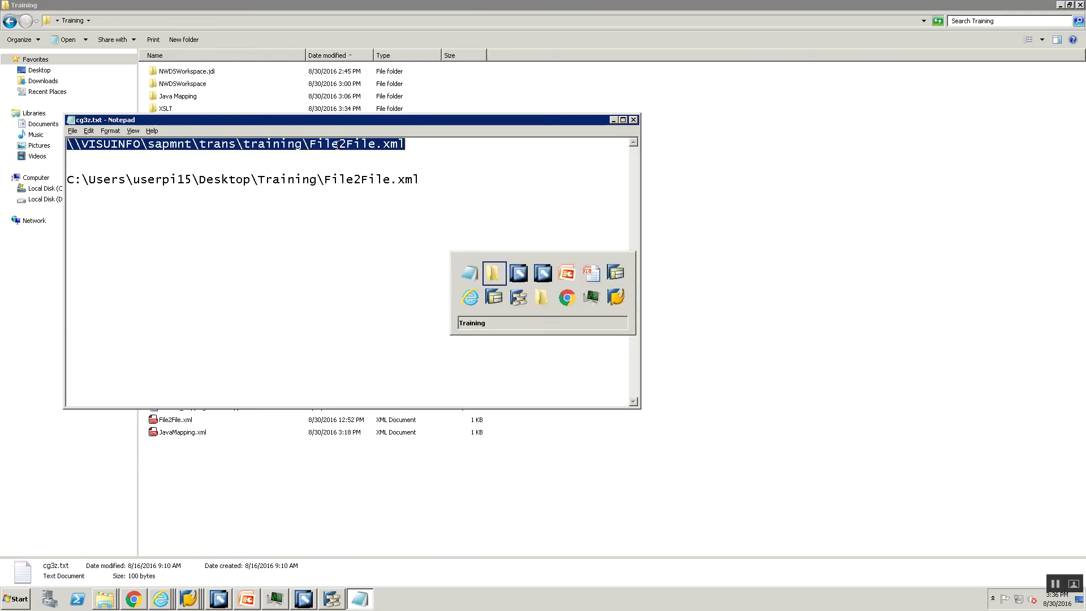
left_click(500, 241)
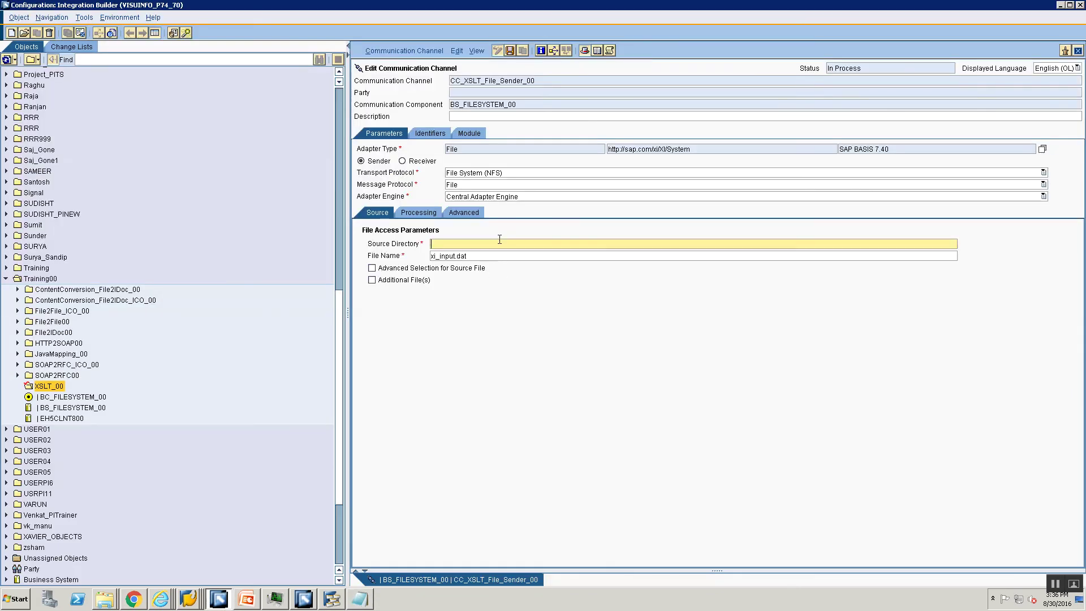
key("ctrl+v")
key("BackSpace")
key("BackSpace")
key("BackSpace")
key("BackSpace")
key("BackSpace")
key("BackSpace")
key("BackSpace")
key("BackSpace")
key("BackSpace")
- Set the sender channel's source file name to XSLT.xml
key("Tab")
key("ctrl+a")
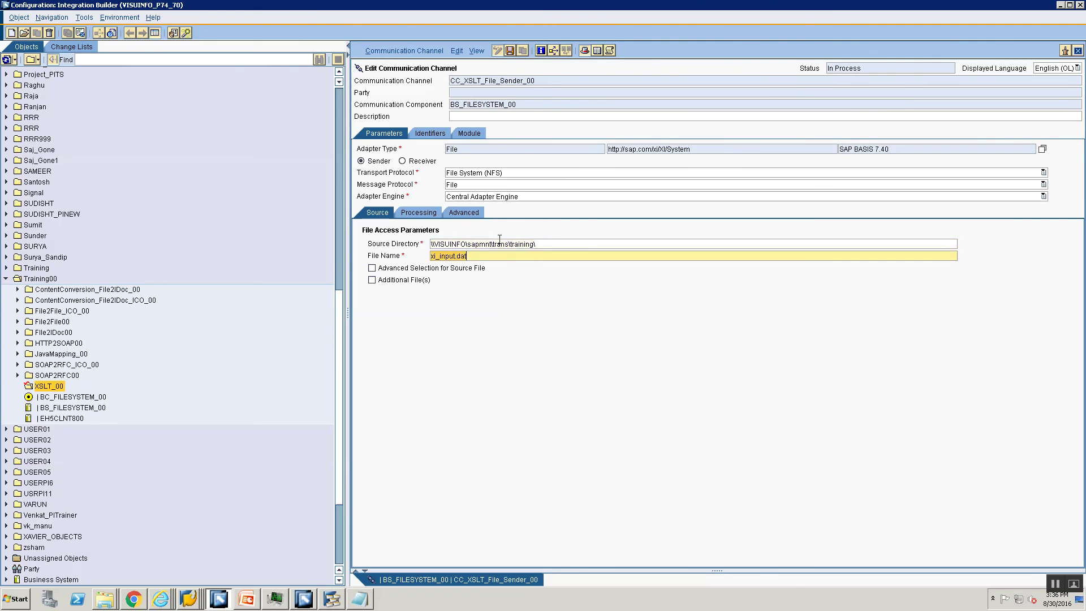
key("BackSpace")
type("XSLT.xml")
- Enable adapter-specific message attributes with File Name for the sender channel and save it
left_click(473, 213)
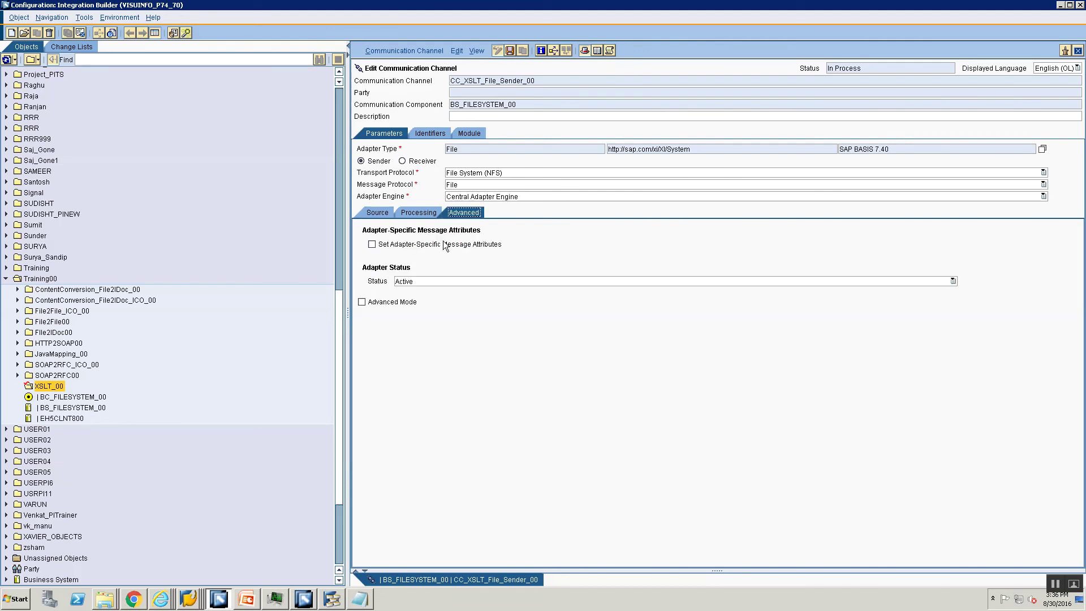
left_click(412, 245)
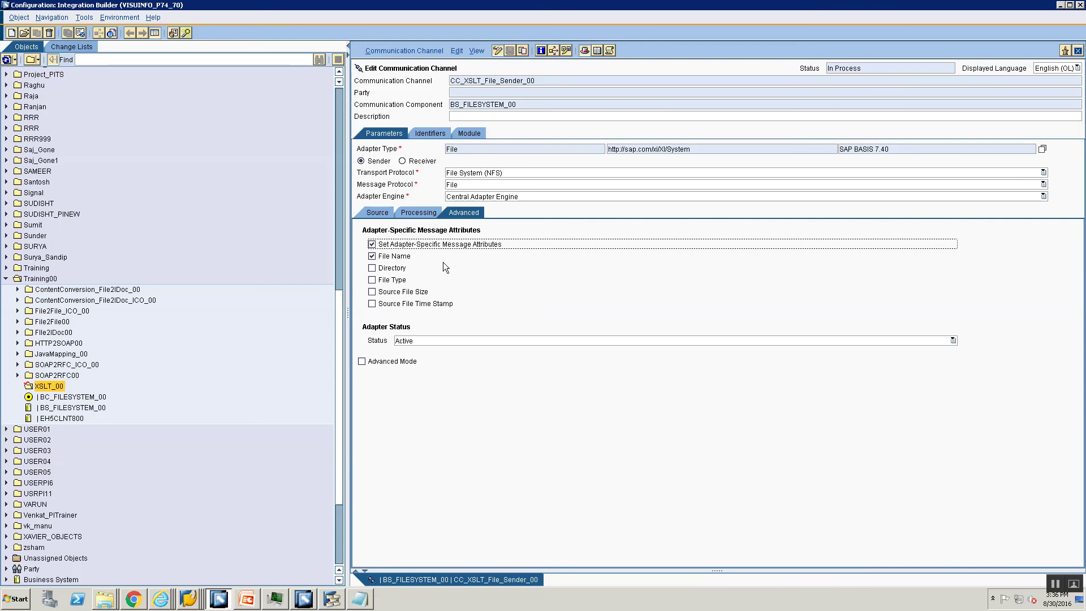
left_click(368, 212)
- Set the sender channel's processing mode to Delete and recheck its message attribute settings
left_click(425, 216)
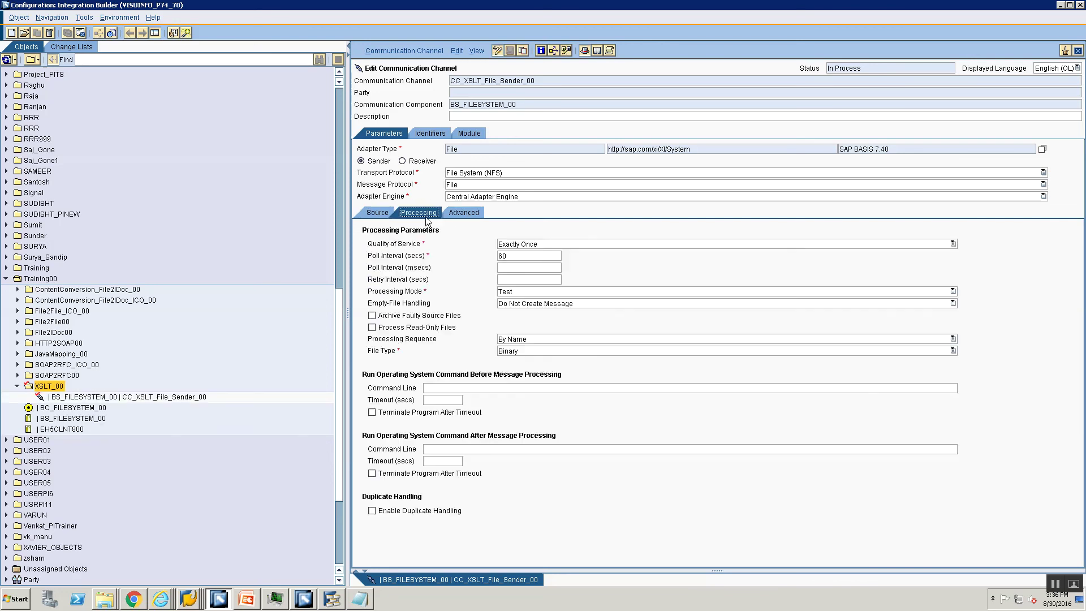
left_click(517, 292)
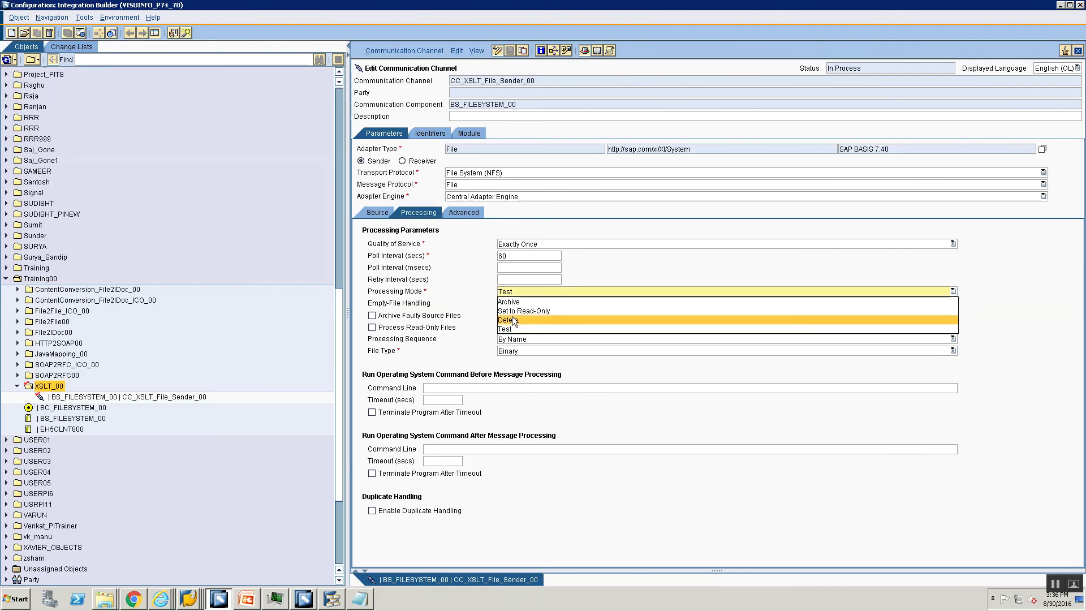
left_click(513, 317)
left_click(457, 213)
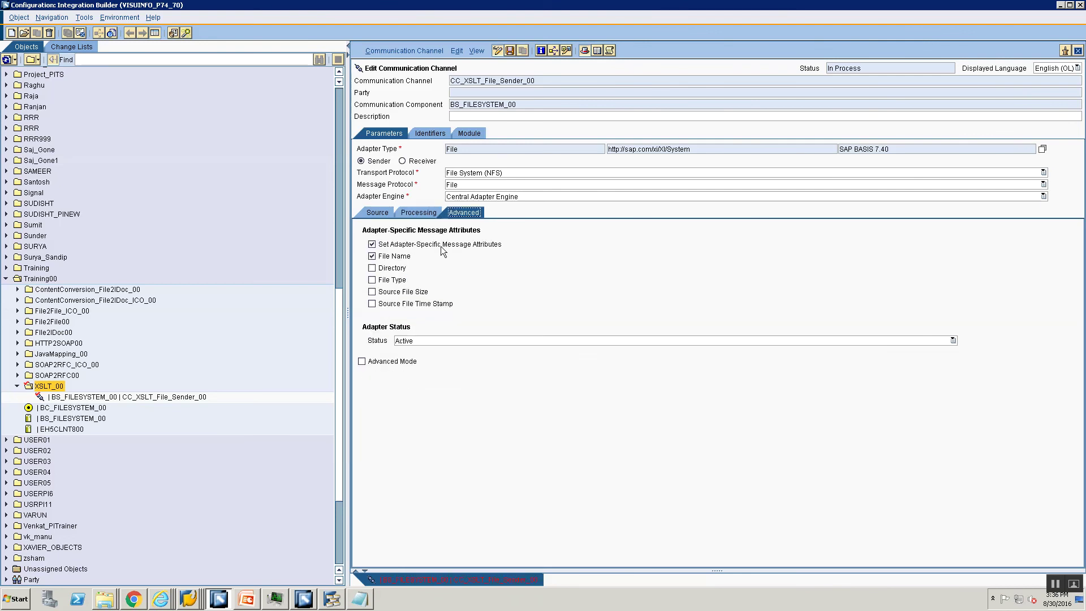
- Turn the sender channel's adapter-specific message attributes off and on again, and clear its File Name attribute
left_click(372, 244)
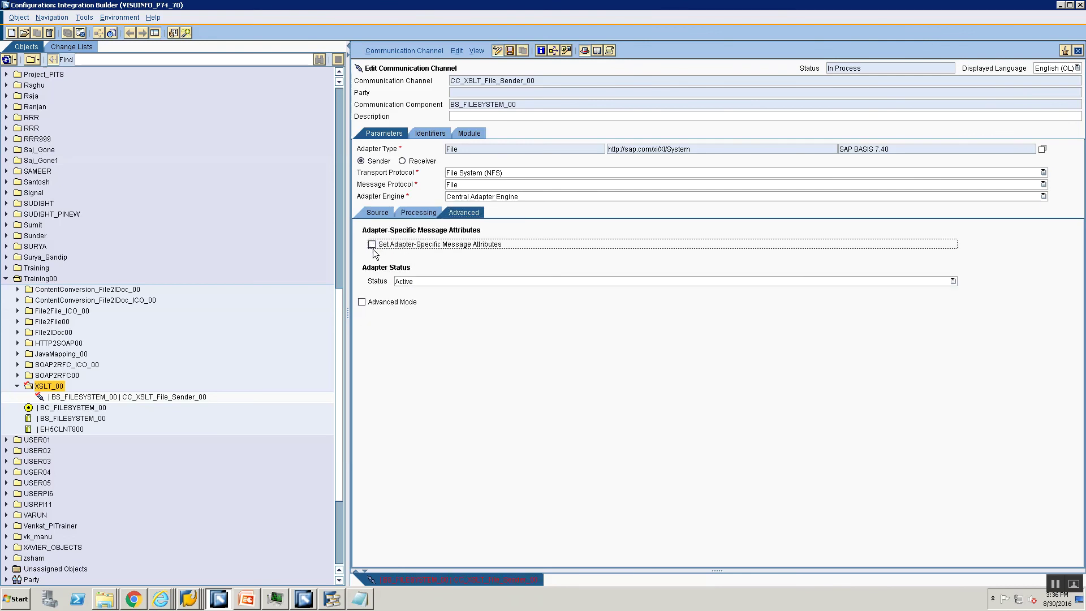
left_click(372, 243)
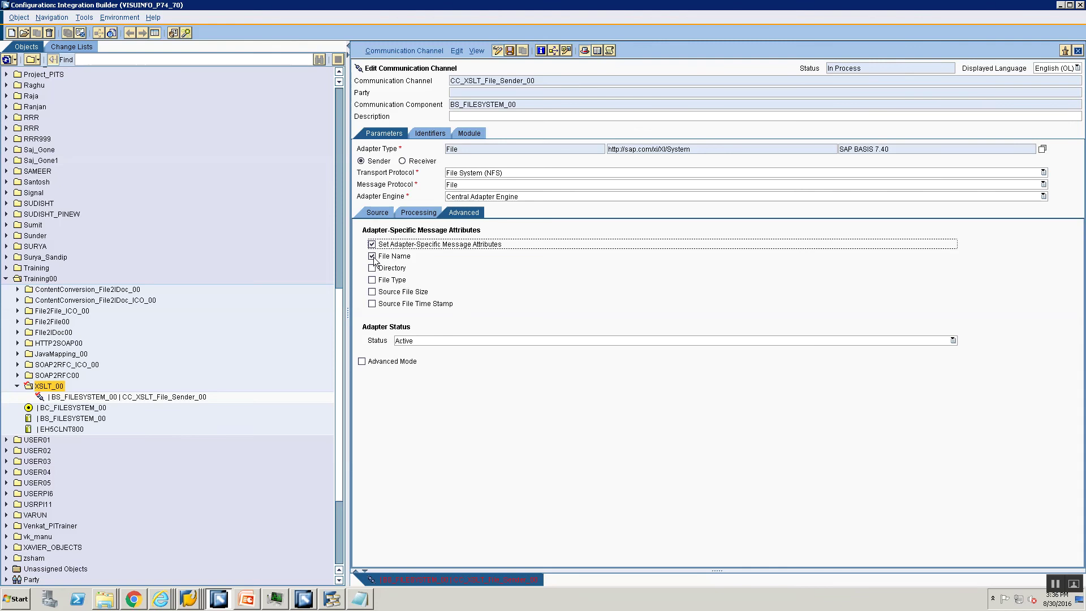
left_click(372, 256)
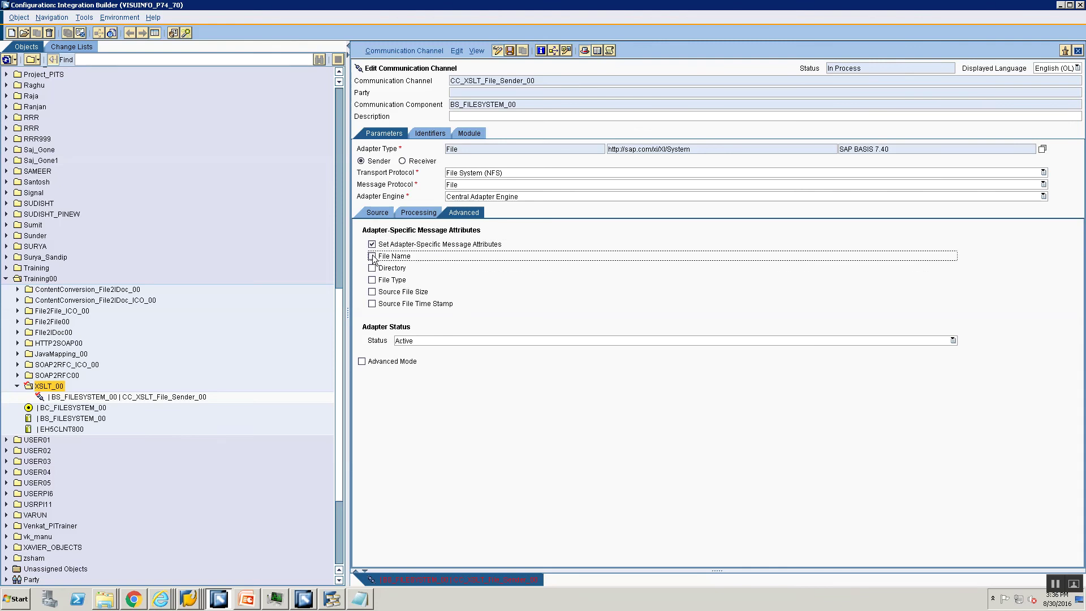
- Start a new communication channel in folder XSLT_00 with BS_FILESYSTEM_00 as its communication component
left_click(49, 386)
right_click(48, 388)
left_click(52, 391)
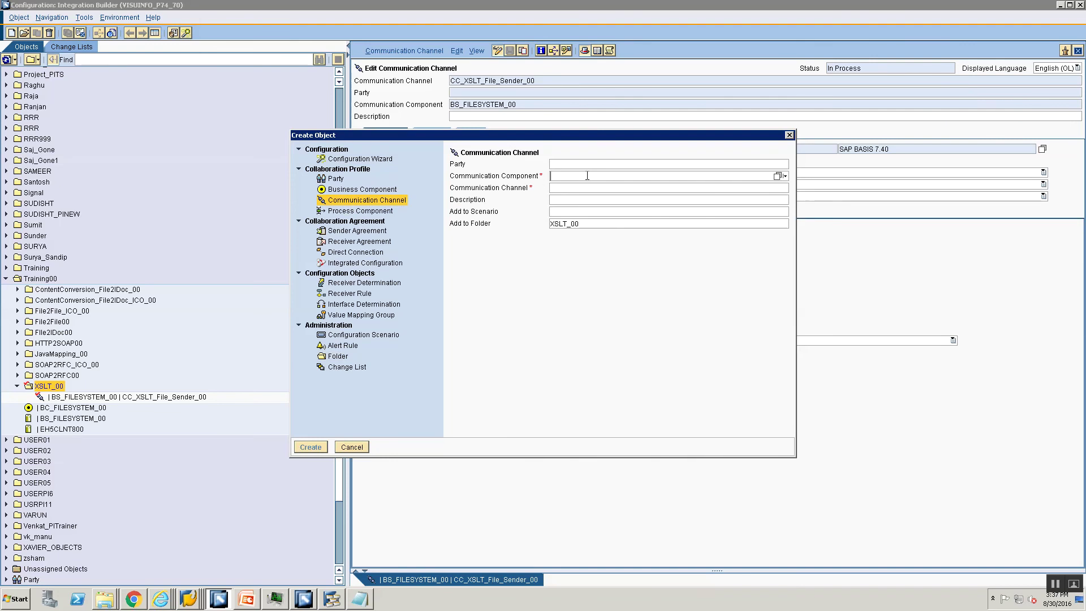
key("Down")
key("Down")
key("Down")
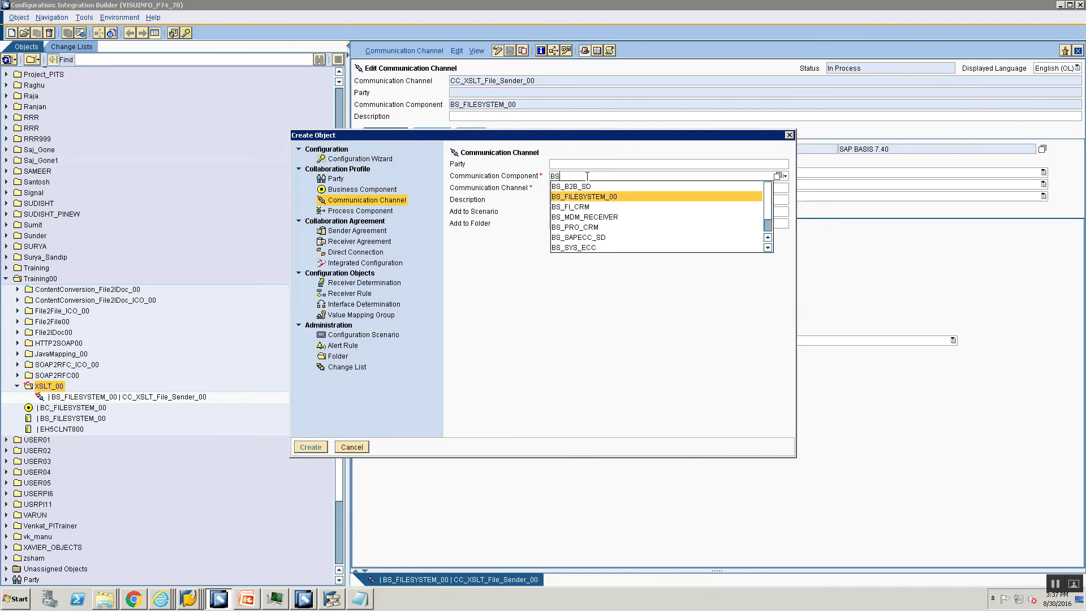
key("Return")
- Name the new communication channel CC_XSLT_File_Receiver_00 and create it
key("Tab")
type("CC_")
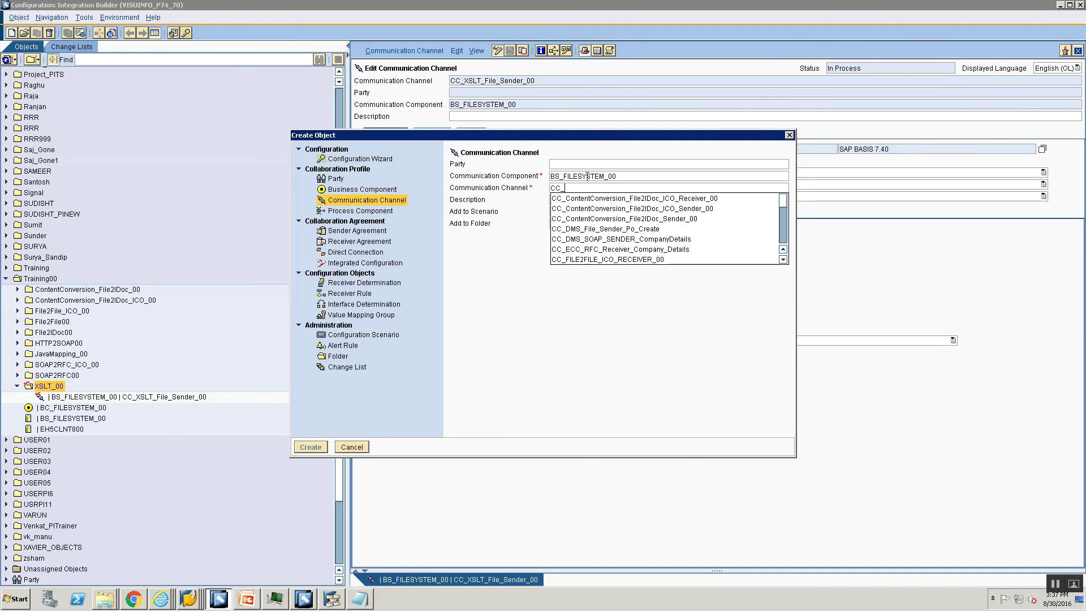
type("XSLT")
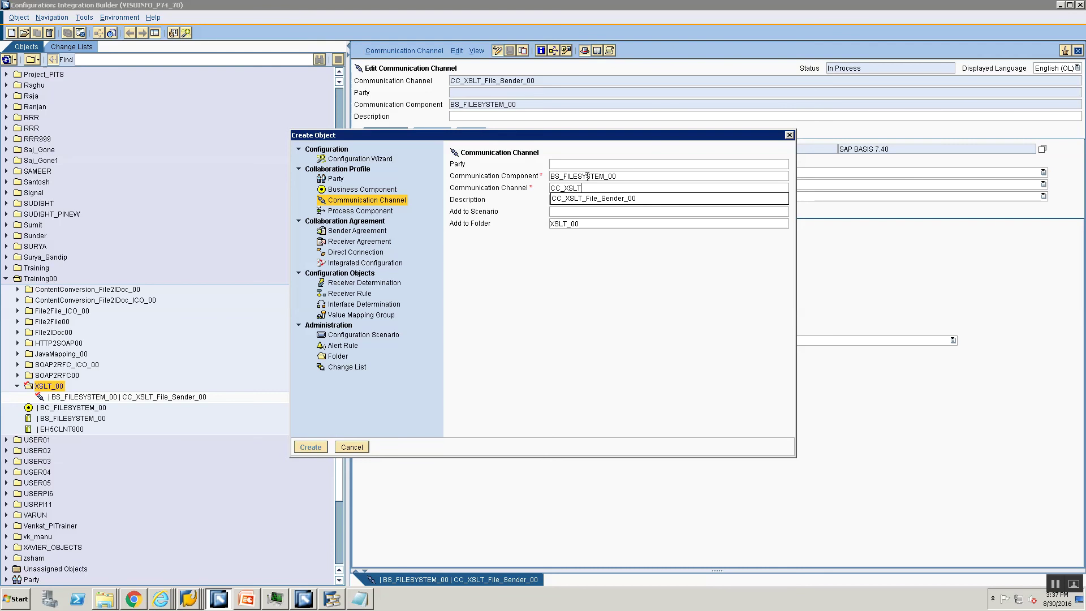
type("_File_Receiver_0")
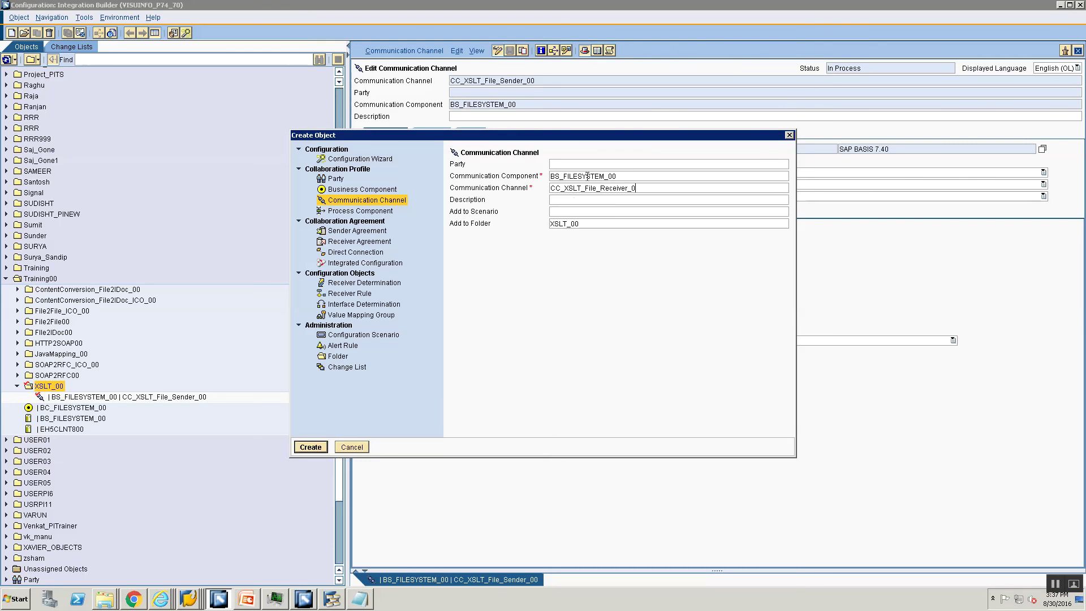
type("0")
key("Return")
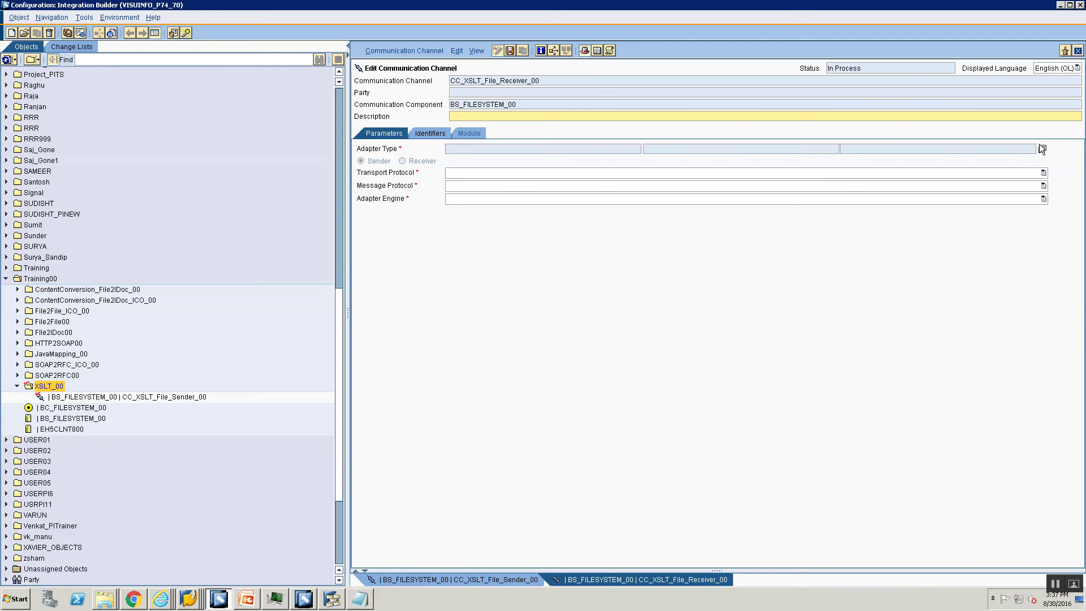
- Assign the SAP BASIS 7.40 File adapter to CC_XSLT_File_Receiver_00 and set its direction to Receiver
left_click(1042, 149)
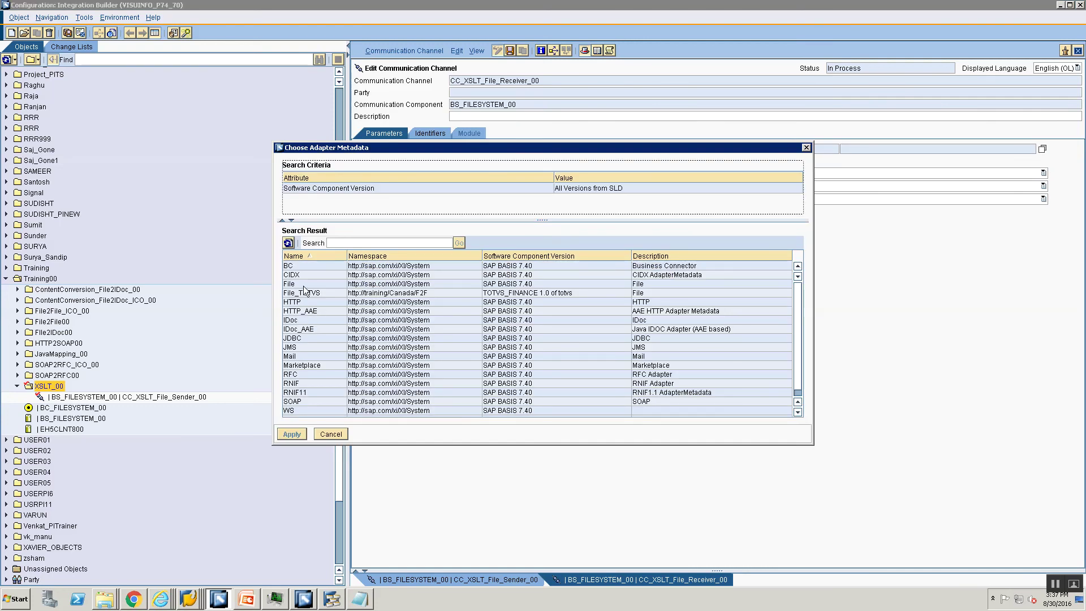
left_click(304, 284)
left_click(292, 434)
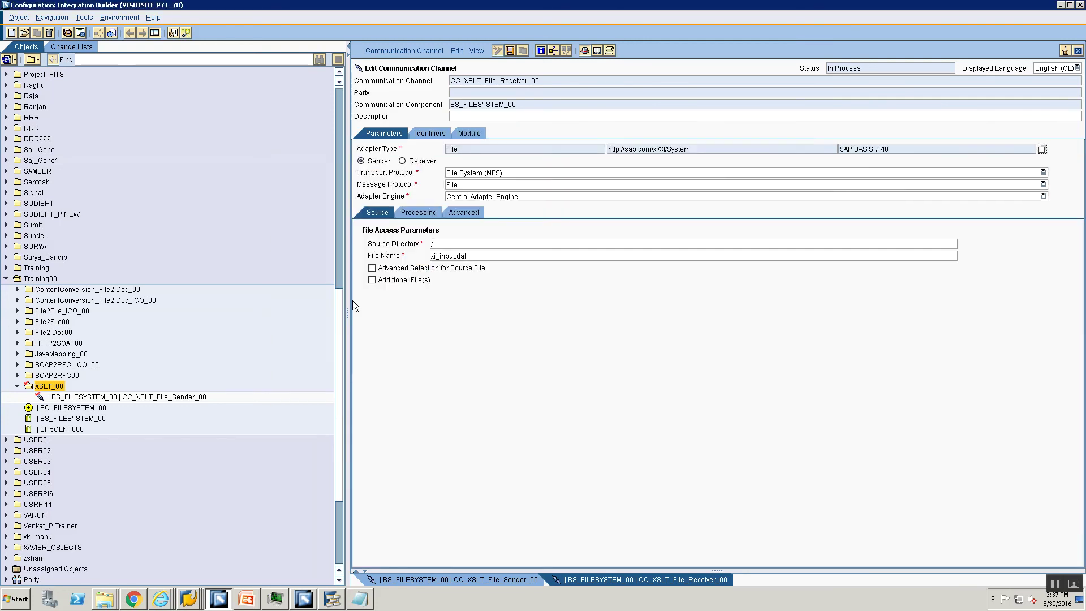
left_click(402, 160)
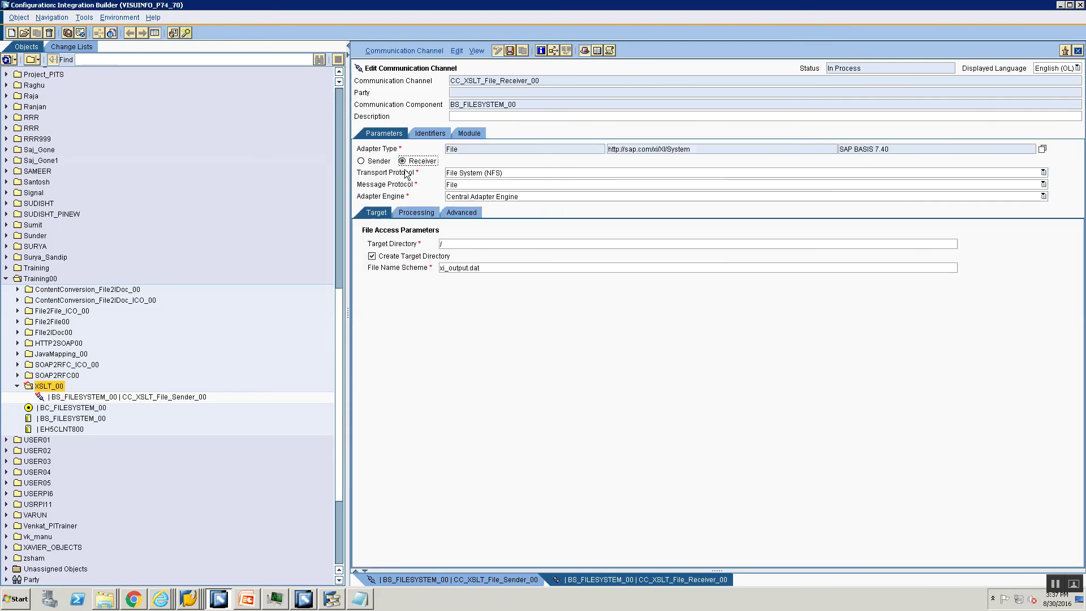
- Set the receiver channel's target directory to \\VISUINFO\sapmnt\trans\training\XSLTMapping\, based on the copied path
left_click(448, 245)
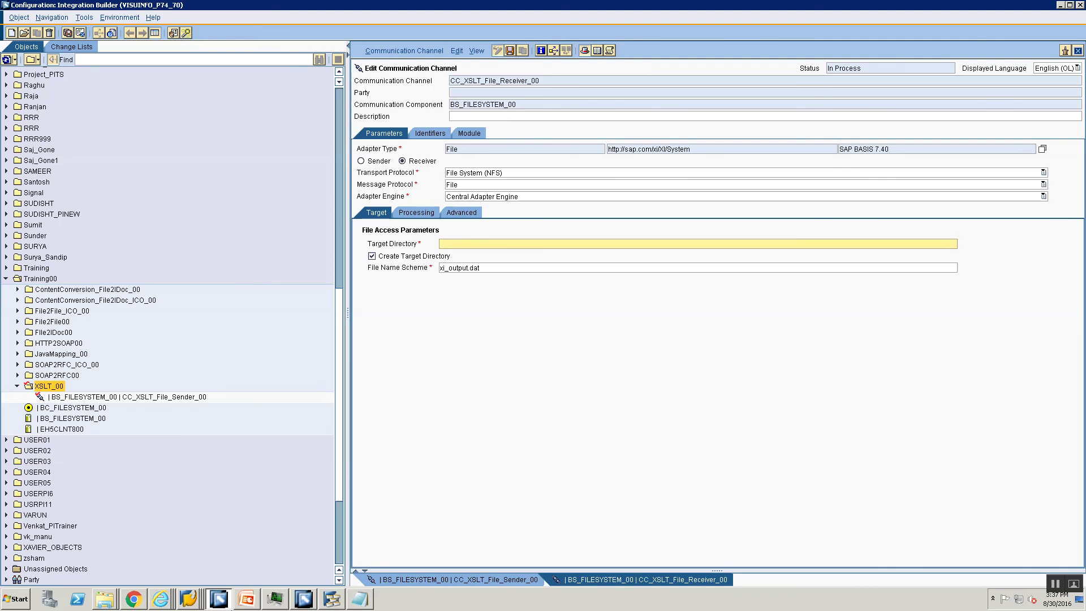
left_click(362, 599)
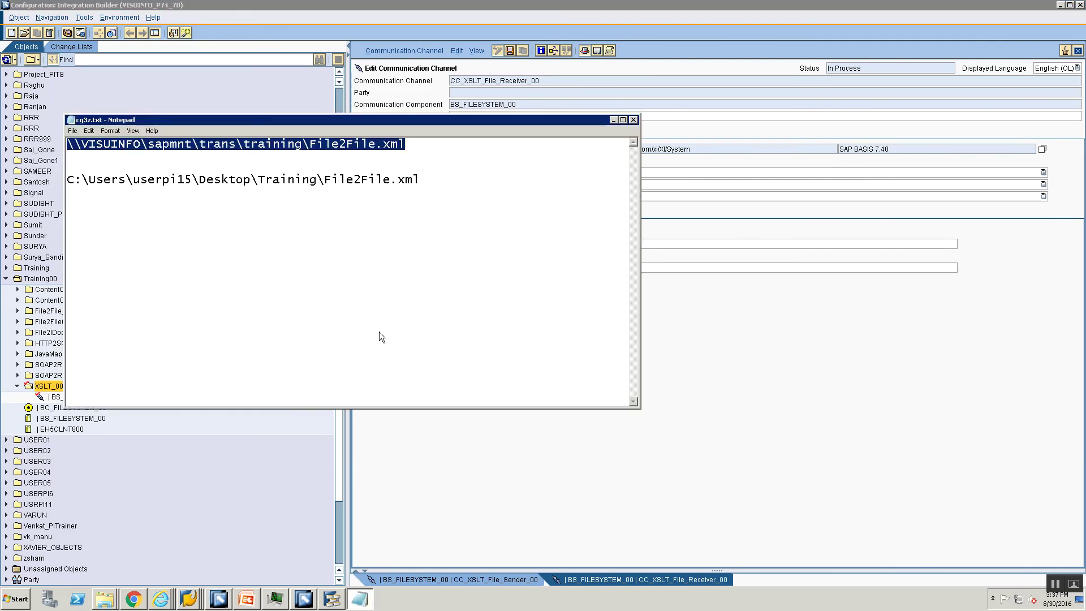
key("alt+Tab")
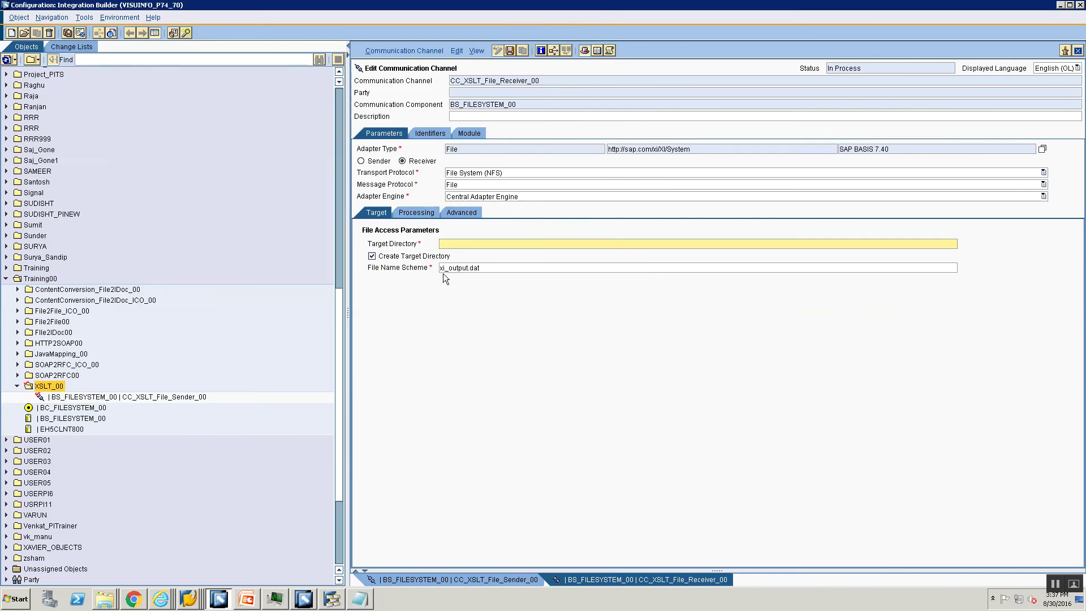
type("\\\\VISUINFO\\sapmnt\\trans\\training\\File2File.xml")
key("BackSpace")
key("BackSpace")
key("BackSpace")
key("BackSpace")
key("BackSpace")
key("BackSpace")
key("BackSpace")
key("BackSpace")
key("BackSpace")
key("BackSpace")
key("BackSpace")
key("BackSpace")
key("BackSpace")
type("XSLTMapping\\")
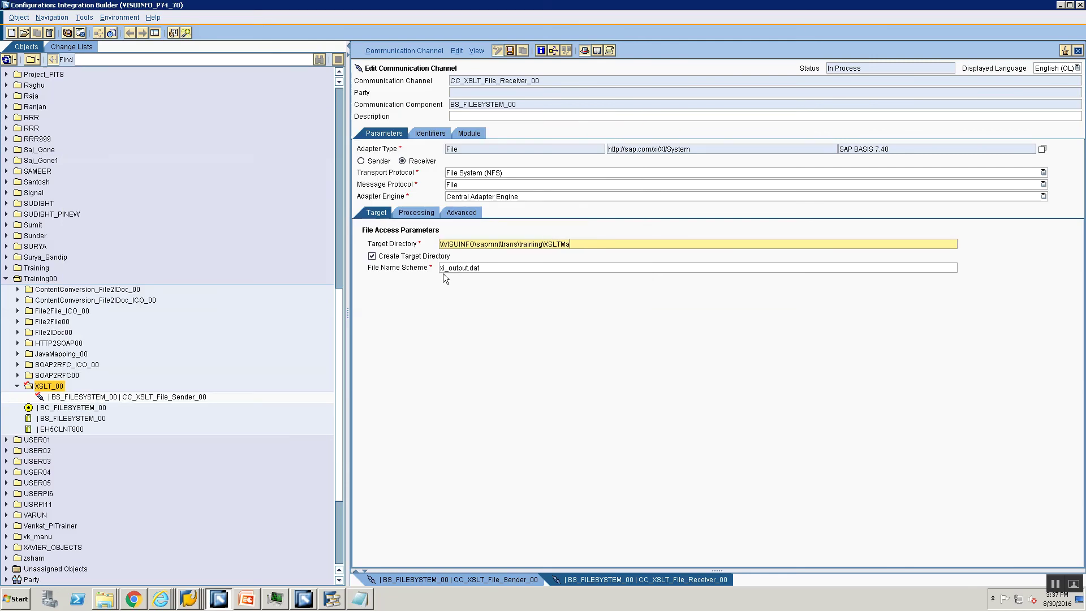
- Set the receiver channel's file name scheme to <<Dummy>>
key("Tab")
key("Tab")
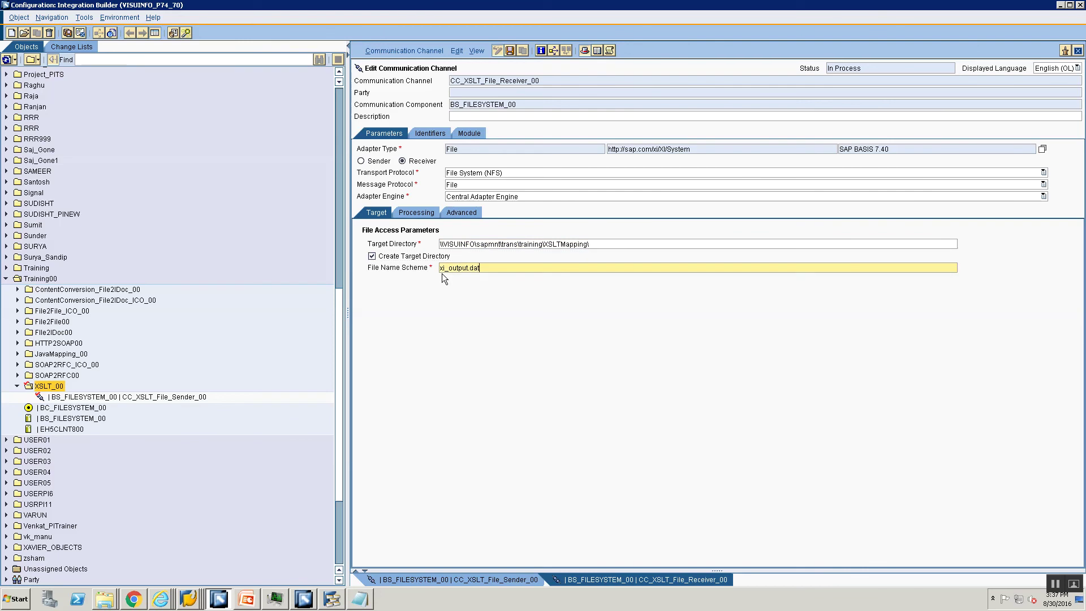
type("<<Dummy?")
key("BackSpace")
- Set the receiver channel's file construction mode to Create in its processing parameters
left_click(442, 215)
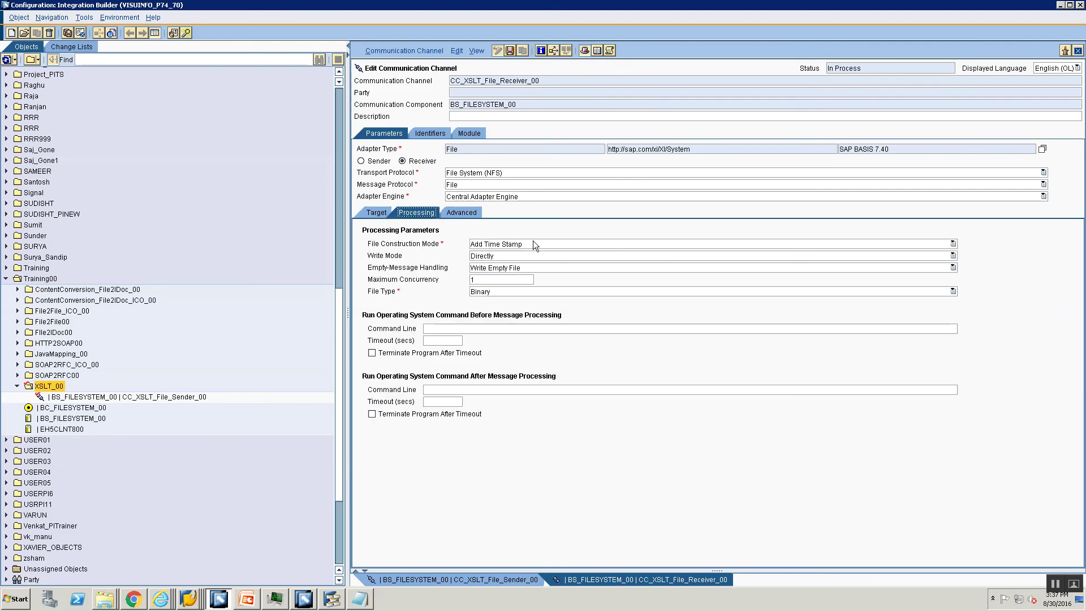
left_click(533, 243)
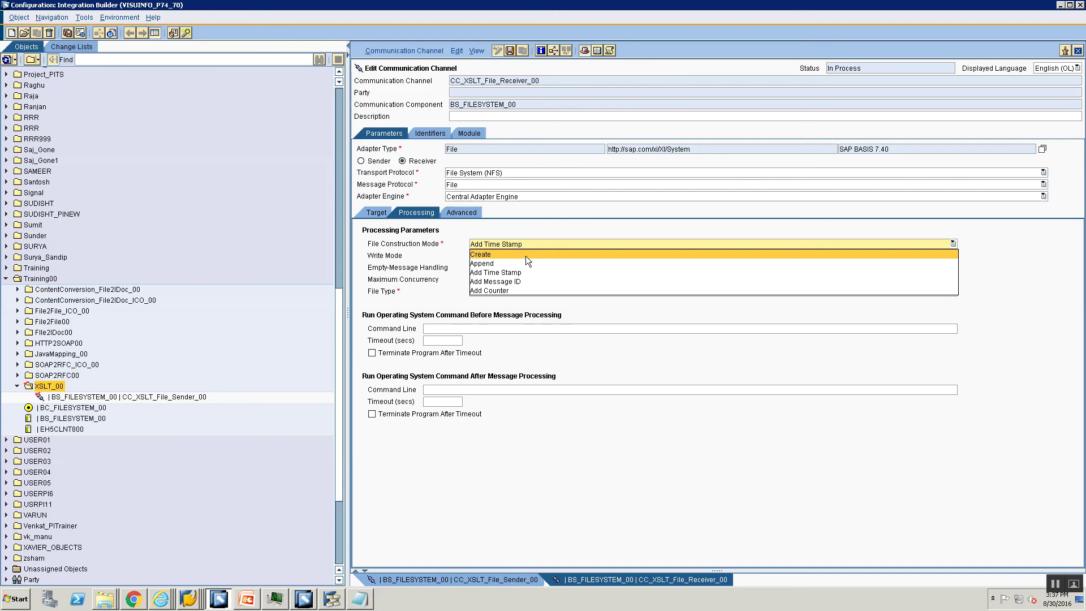
left_click(525, 256)
- Enable use of adapter-specific message attributes with File Name for the receiver channel, save it and recheck its target settings
left_click(465, 213)
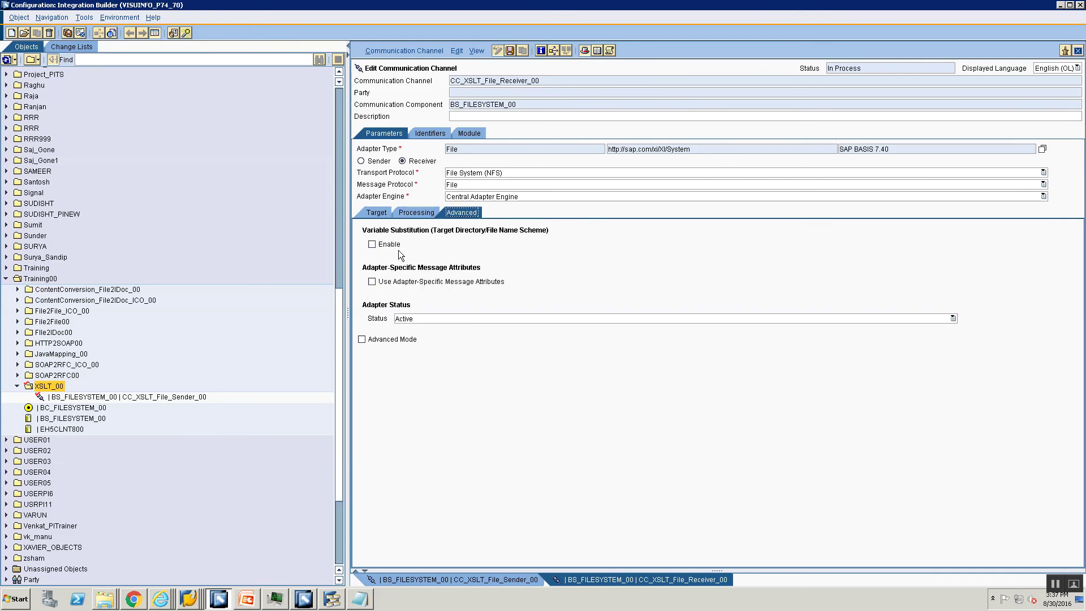
left_click(385, 282)
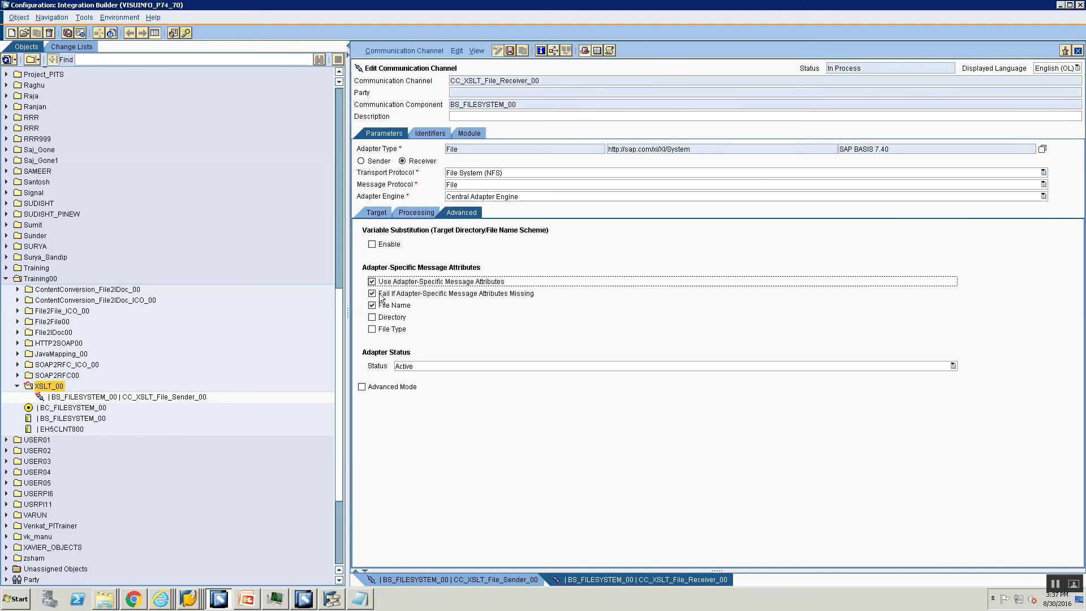
key("ctrl+s")
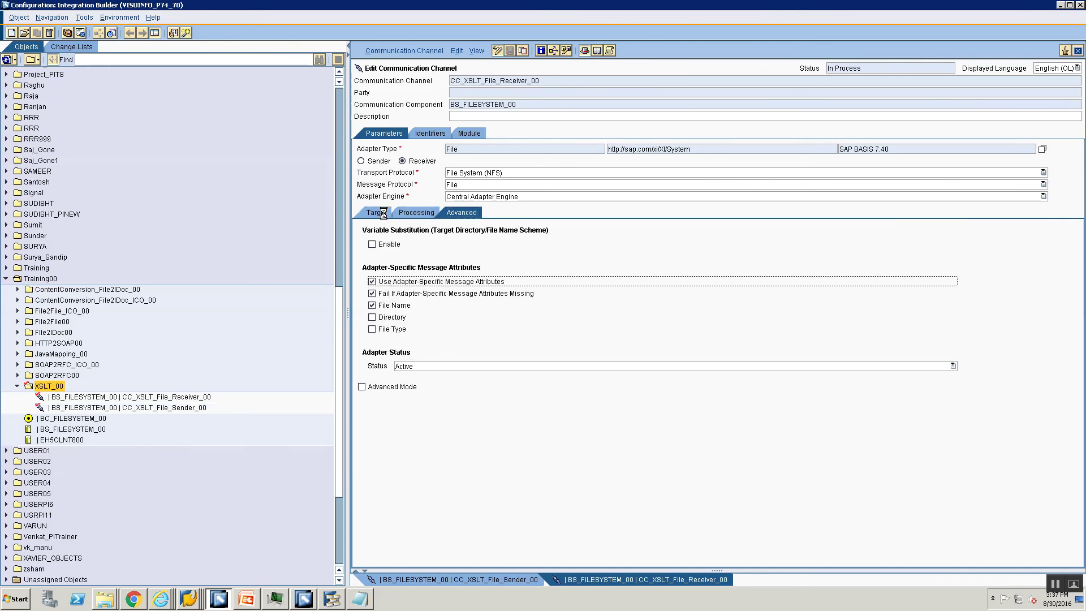
left_click(383, 213)
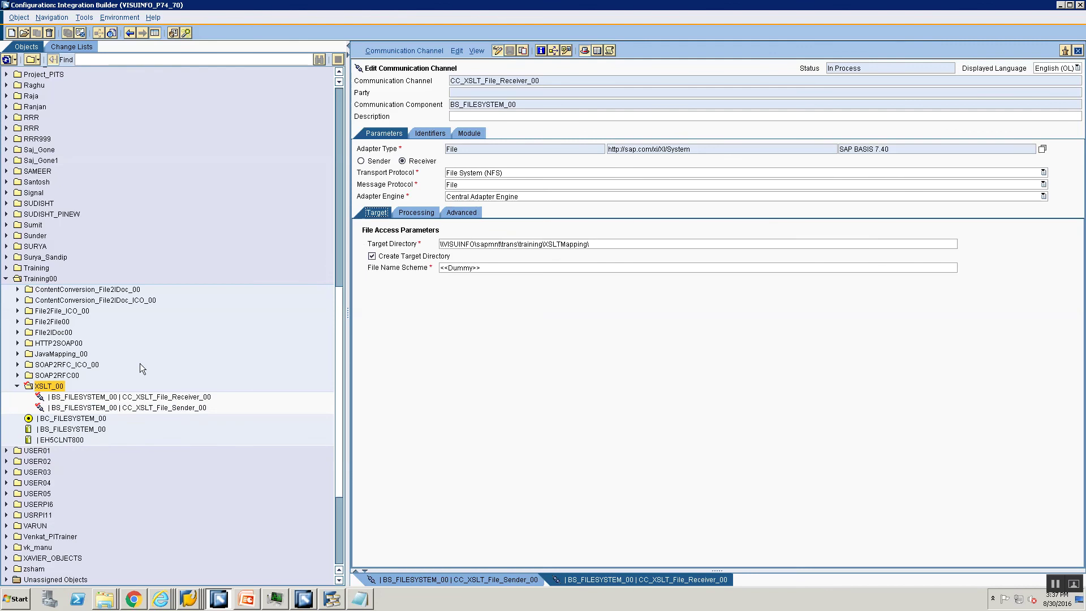
- Create an integrated configuration in folder XSLT_00 for sender component BS_FILESYSTEM_00 and interface SIOA_XSLTMapping_00
right_click(117, 397)
left_click(144, 405)
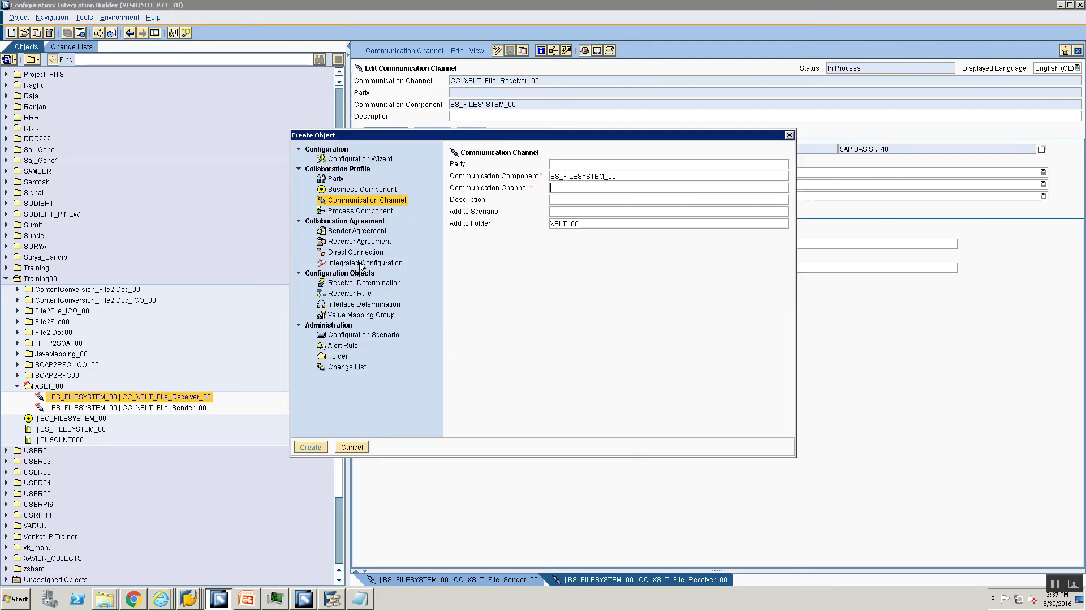
left_click(591, 184)
left_click(365, 263)
left_click(662, 208)
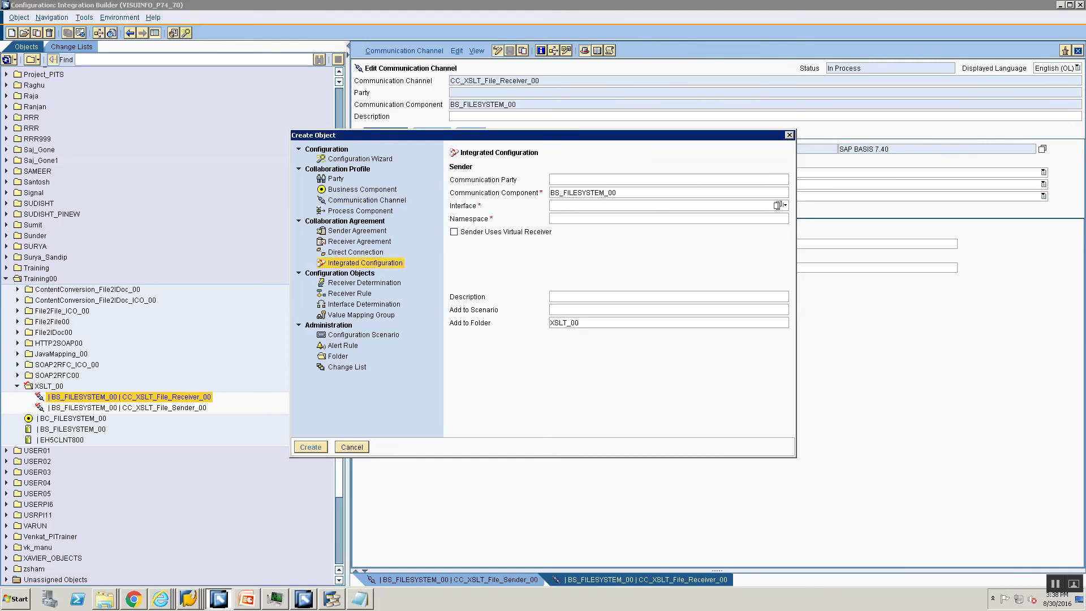
left_click(778, 205)
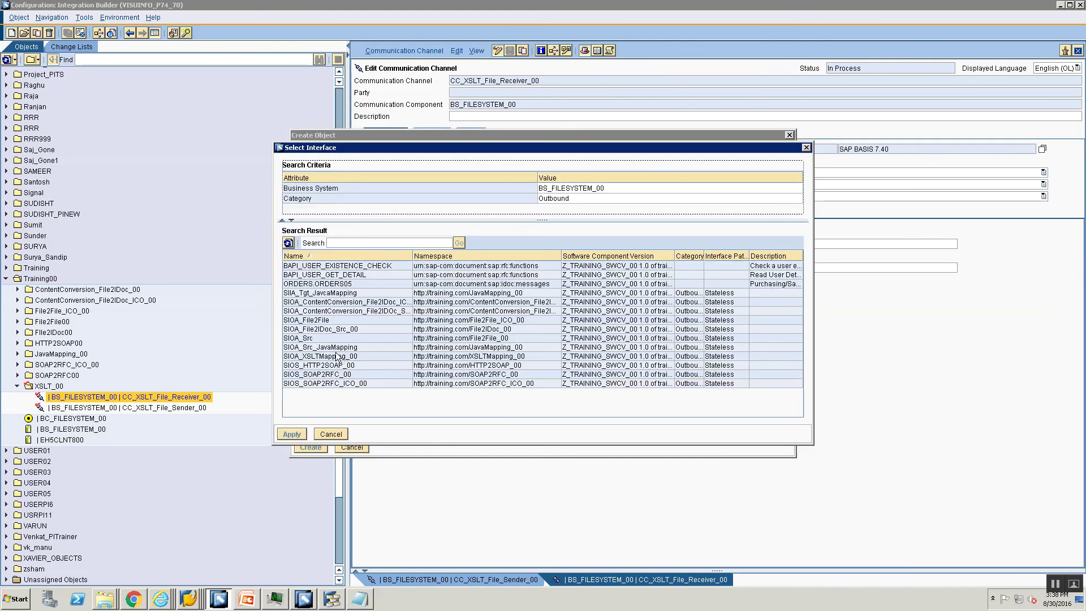
left_click(310, 357)
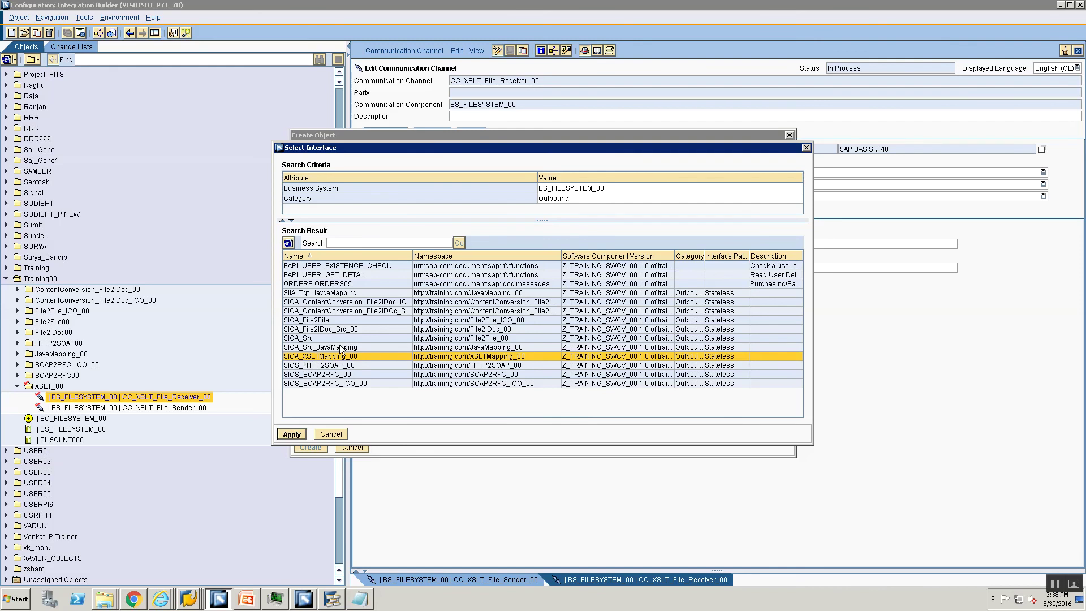
left_click(289, 433)
left_click(314, 451)
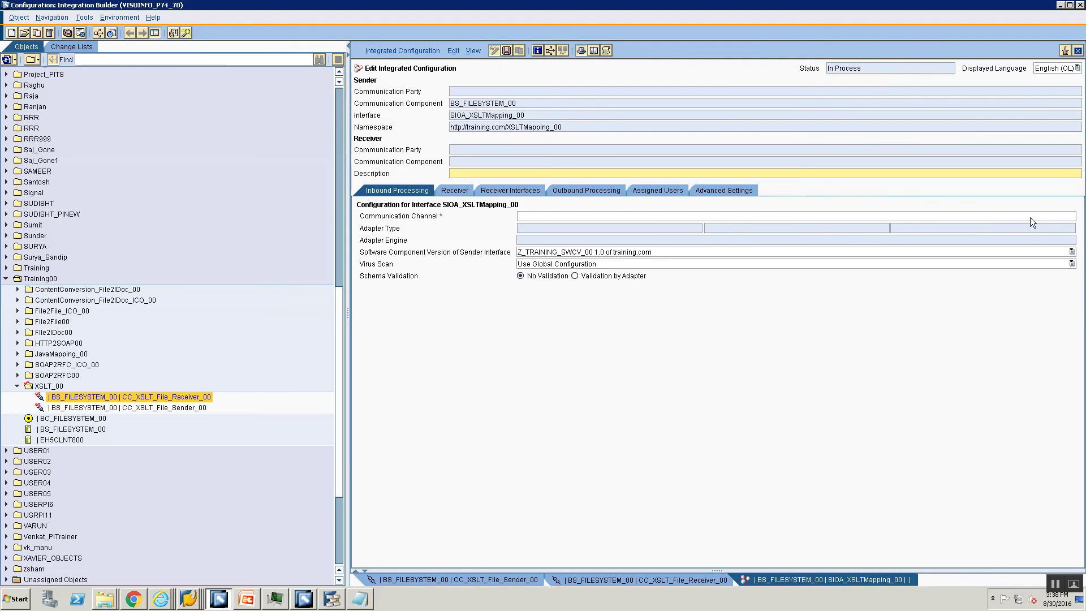
- Assign CC_XSLT_File_Sender_00 as the inbound processing communication channel of the integrated configuration
left_click(1066, 216)
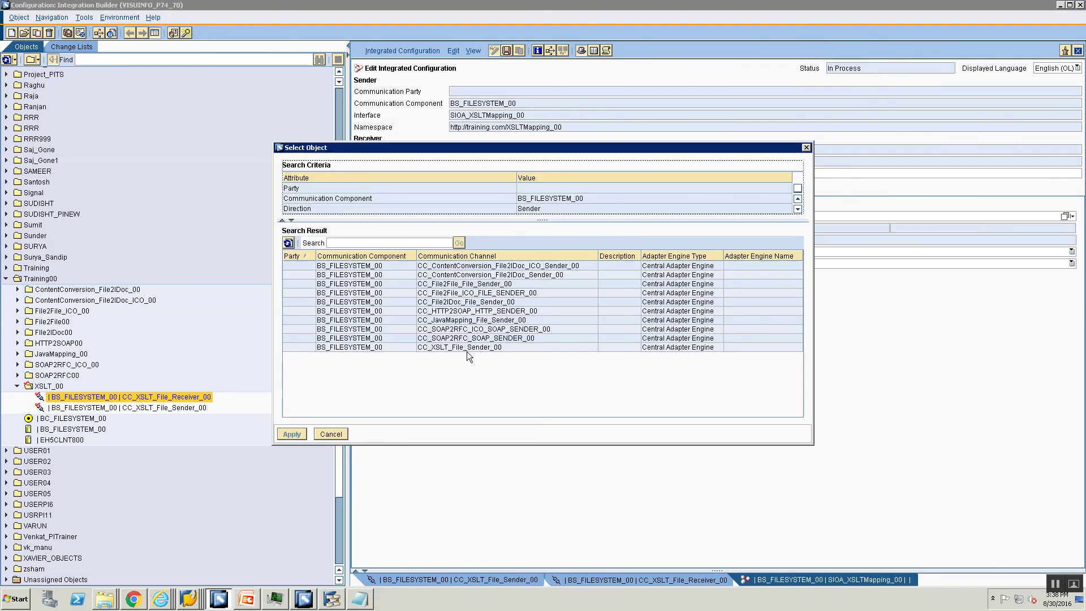
left_click(450, 349)
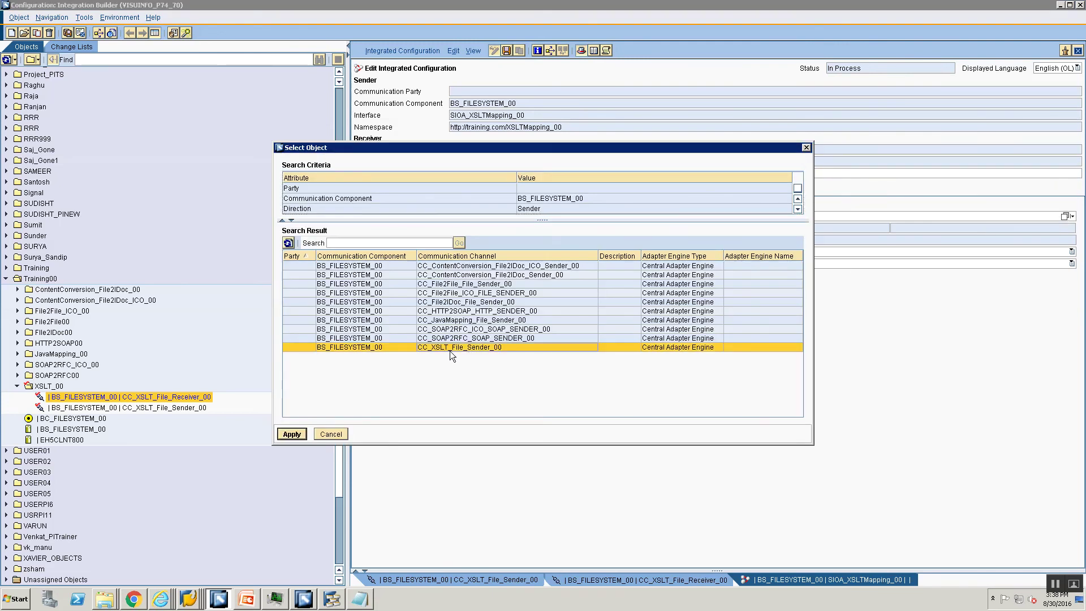
left_click(292, 433)
- Enter BS_FILESYSTEM_00 as the communication component of the configured receiver
left_click(454, 190)
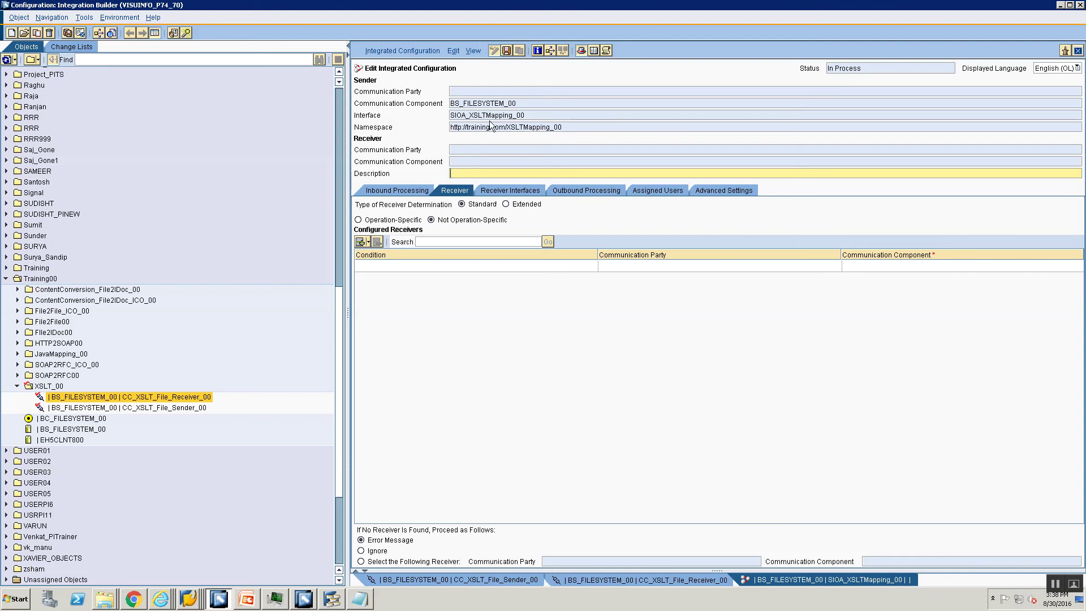
left_click(513, 105)
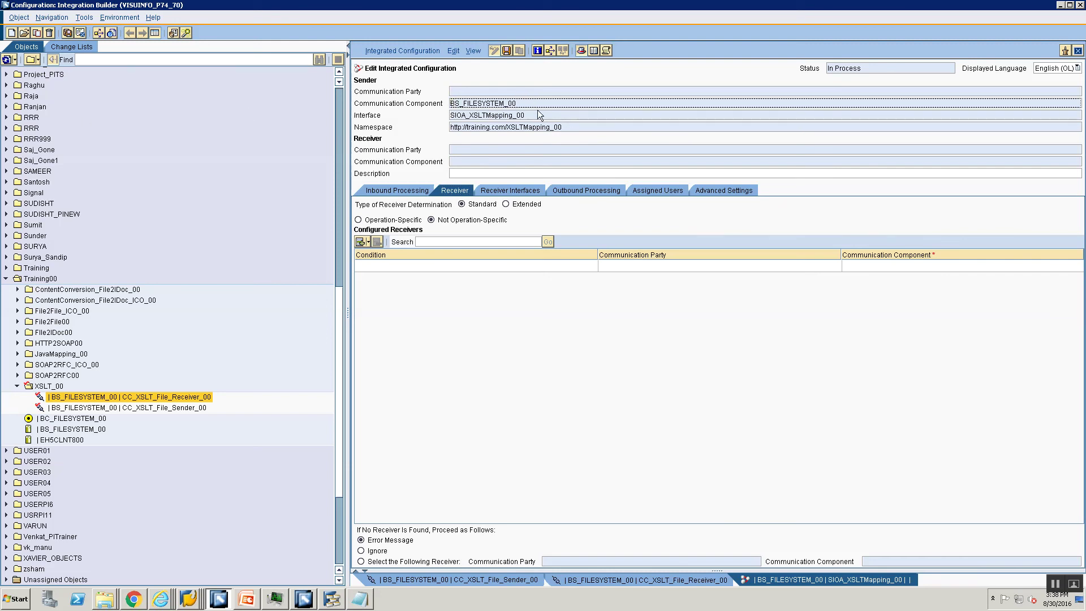
left_click(874, 267)
type("BS")
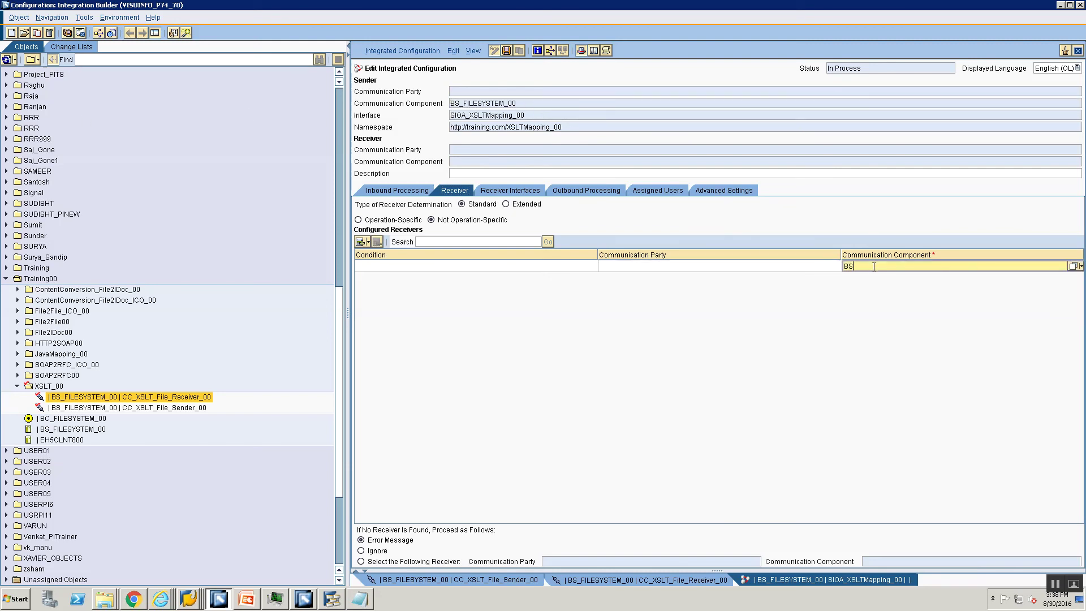
type("_FILESYSTEM_00")
- Assign operation mapping OM_XSLT_00 to the receiver interface of the integrated configuration
left_click(523, 190)
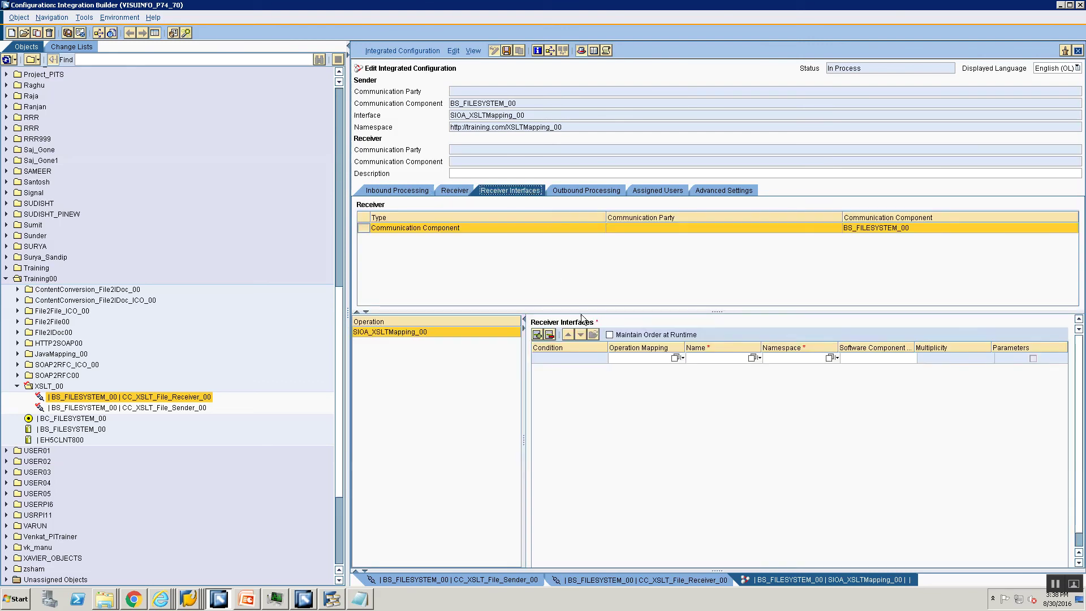
left_click(675, 357)
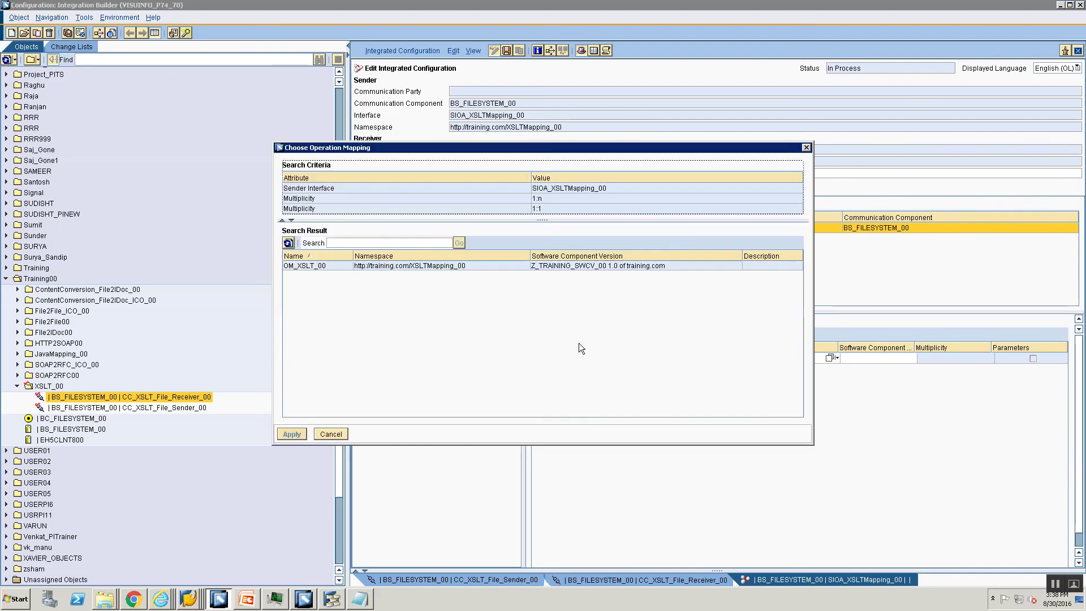
left_click(342, 265)
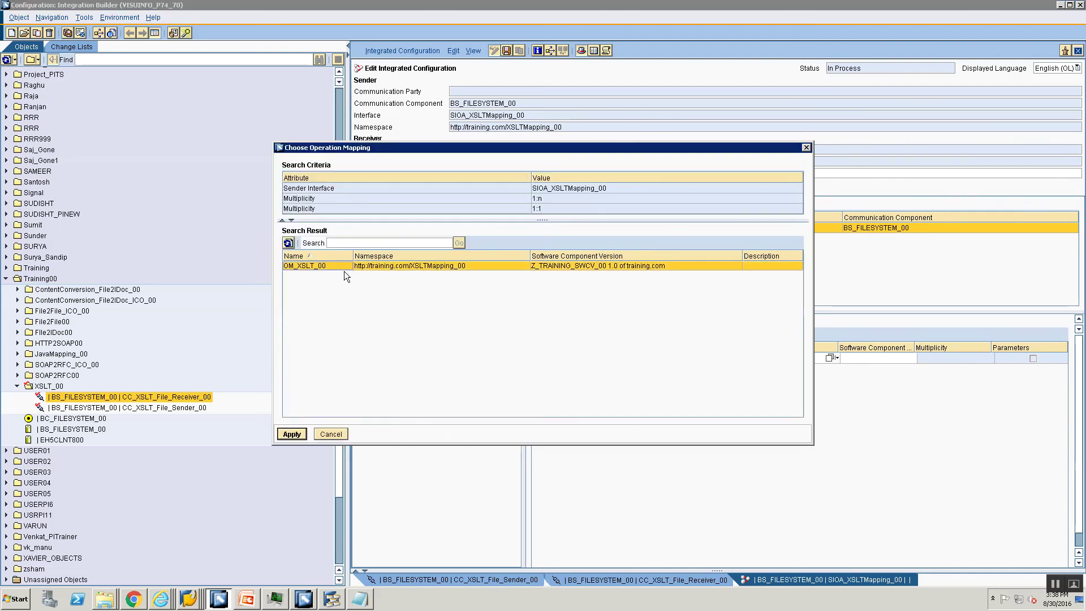
left_click(284, 439)
- Assign CC_XSLT_File_Receiver_00 as the outbound processing communication channel and save the integrated configuration
left_click(573, 192)
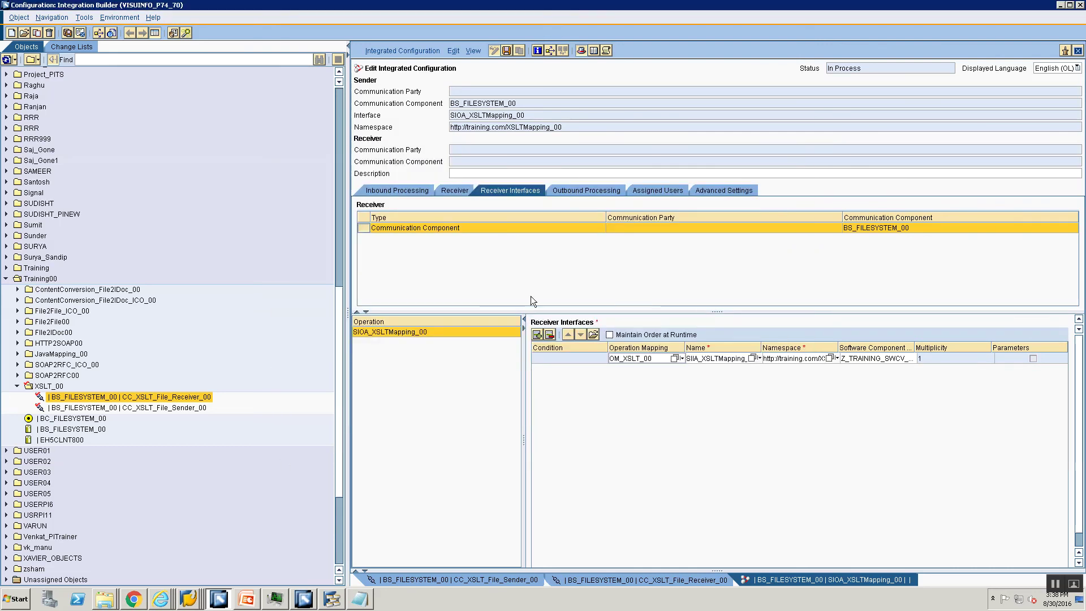
left_click(1066, 216)
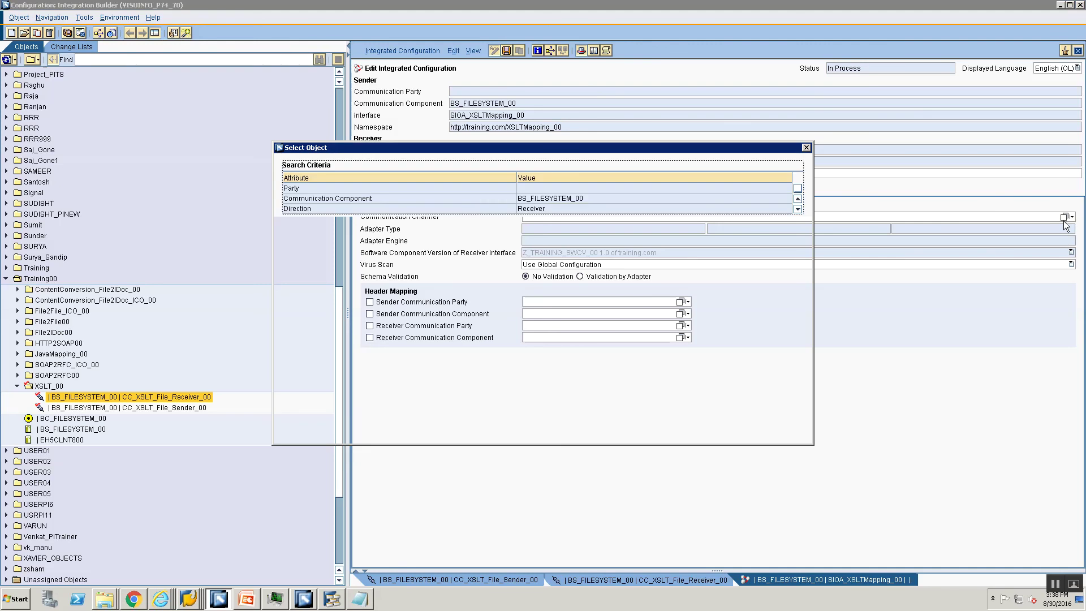
left_click(401, 274)
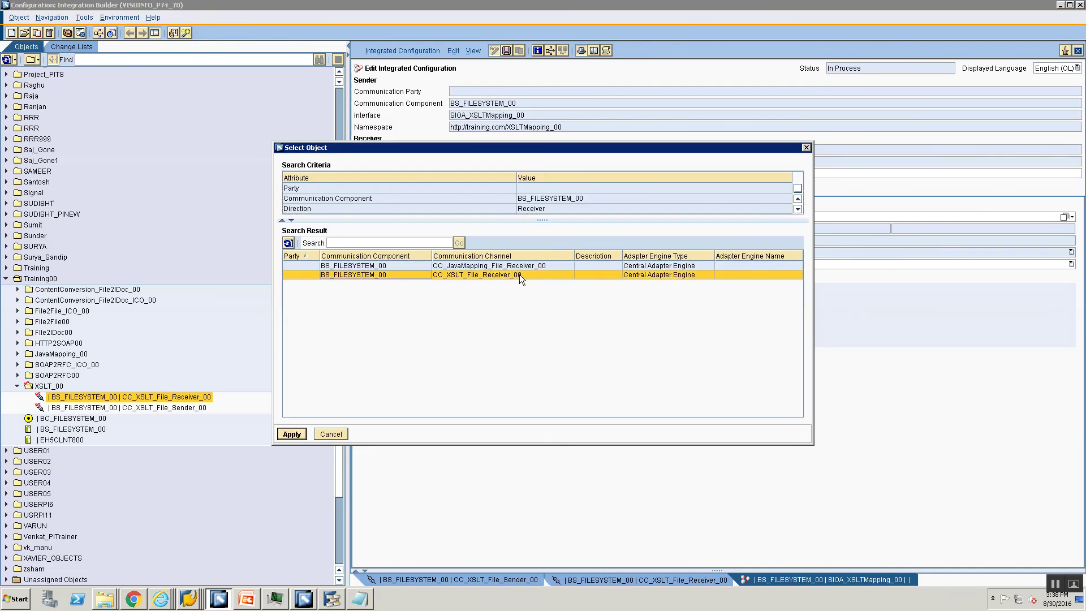
left_click(292, 433)
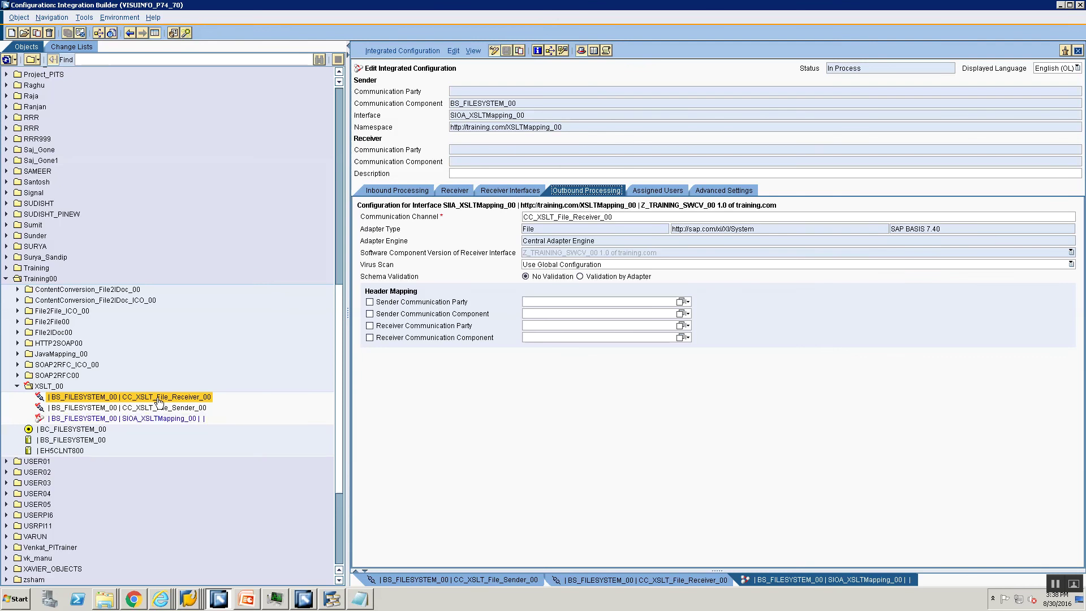
left_click(63, 48)
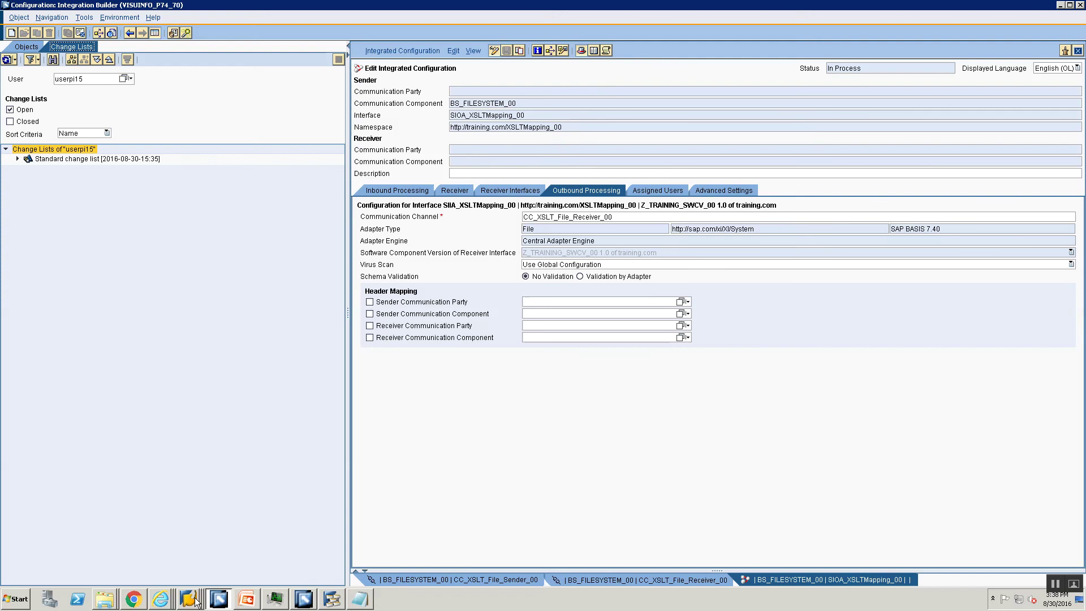
- Switch to Enterprise Services Builder and copy the XML source of the test instance of operation mapping OM_XSLT_00
left_click(303, 599)
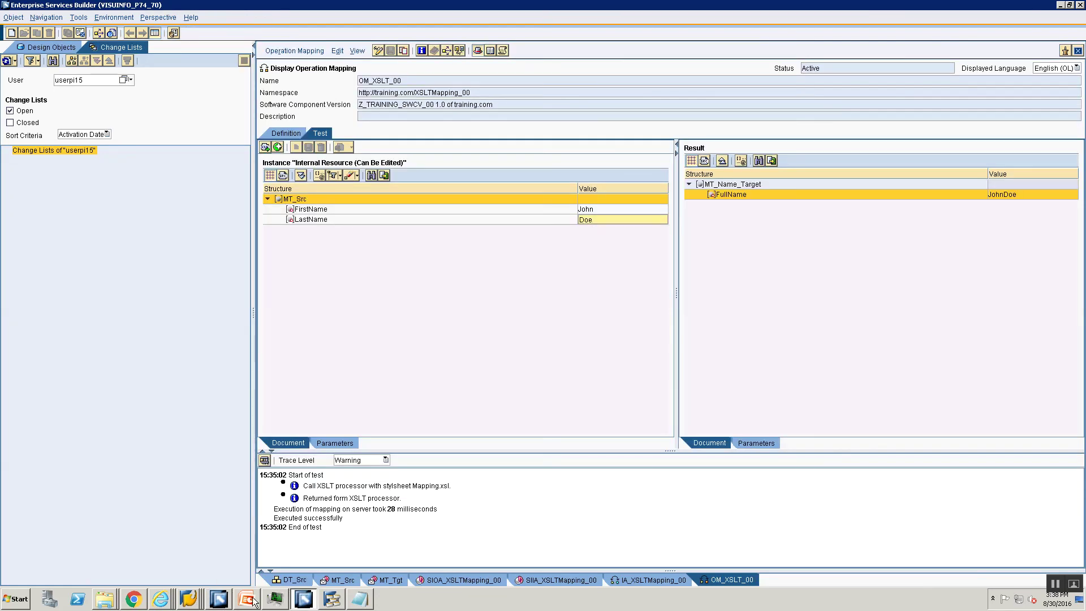
left_click(283, 175)
key("ctrl+a")
key("ctrl+c")
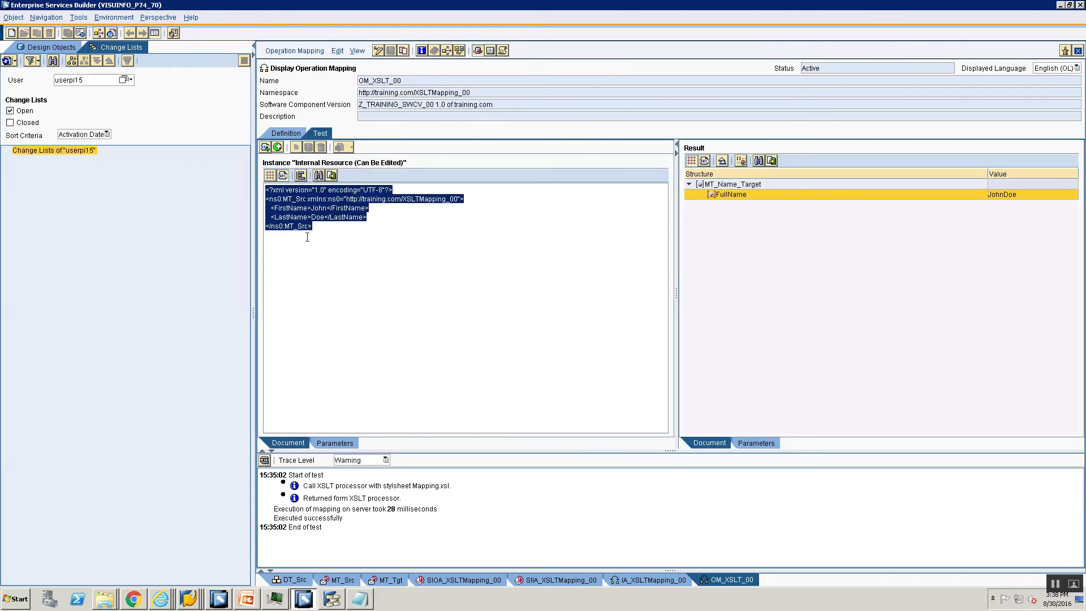
- Paste the copied XML into a new Notepad document and save it as XSLT.xml in the Training folder
left_click(371, 595)
key("ctrl+n")
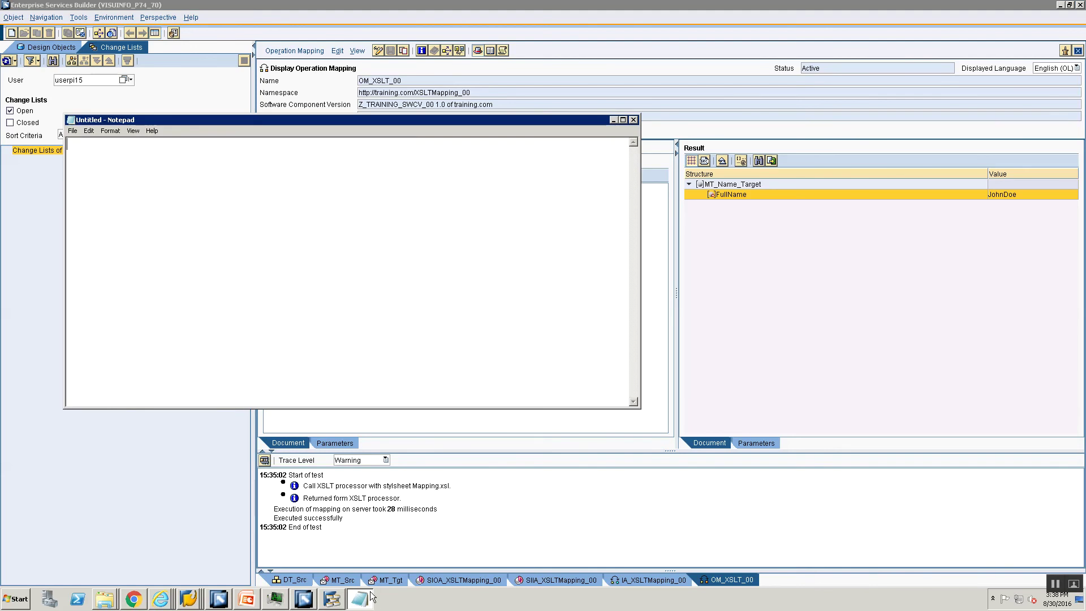
key("ctrl+v")
key("ctrl+s")
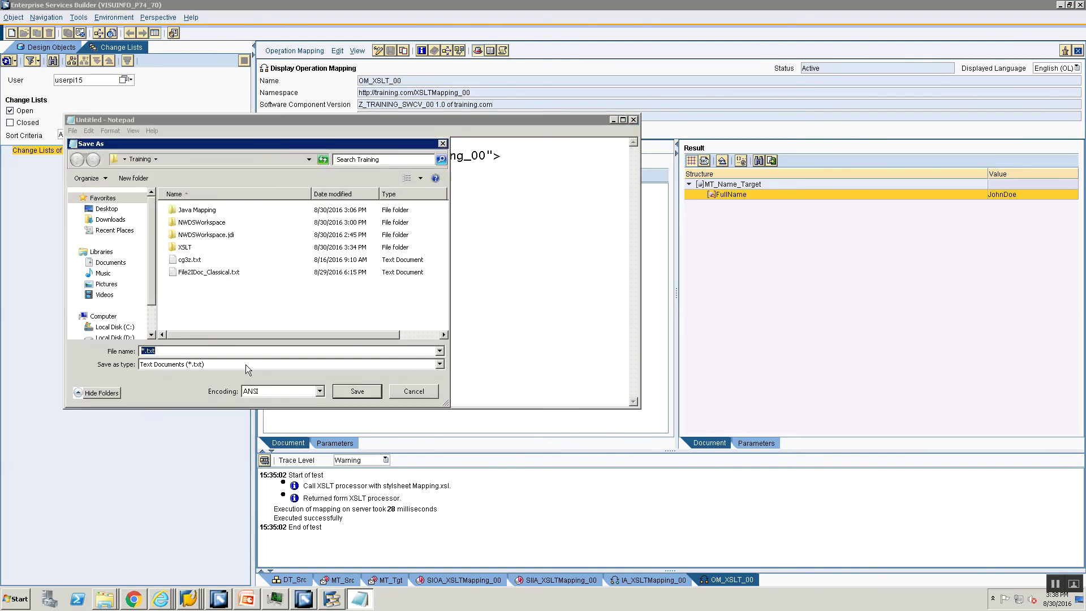
type("XSLT.xml")
key("Return")
- Switch to the SAP GUI file upload and set the front-end source file to XSLT.xml in the desktop Training folder
left_click(188, 599)
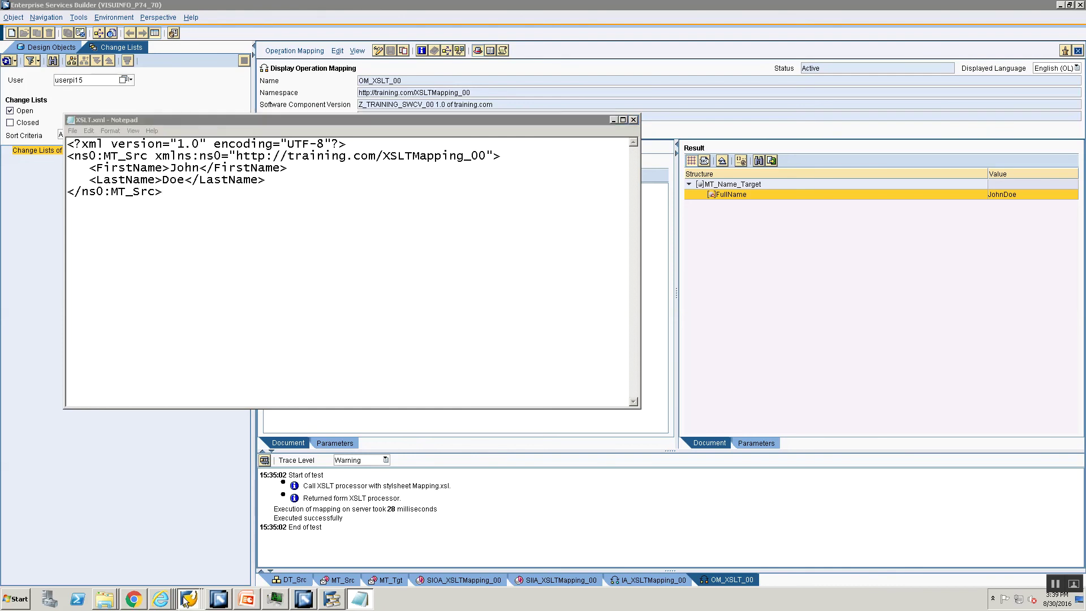
left_click(188, 571)
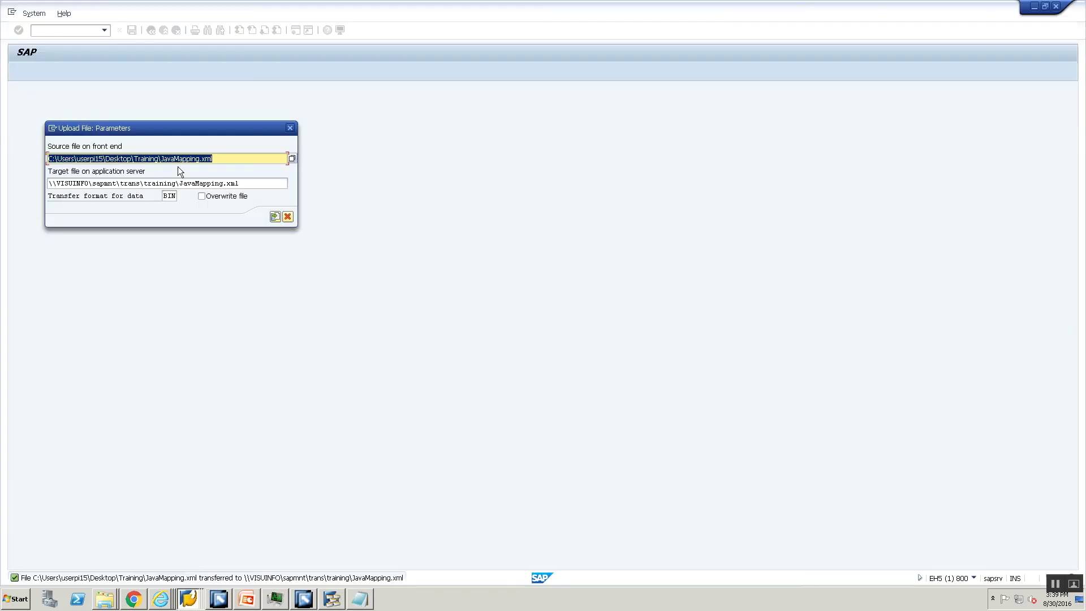
left_click(212, 158)
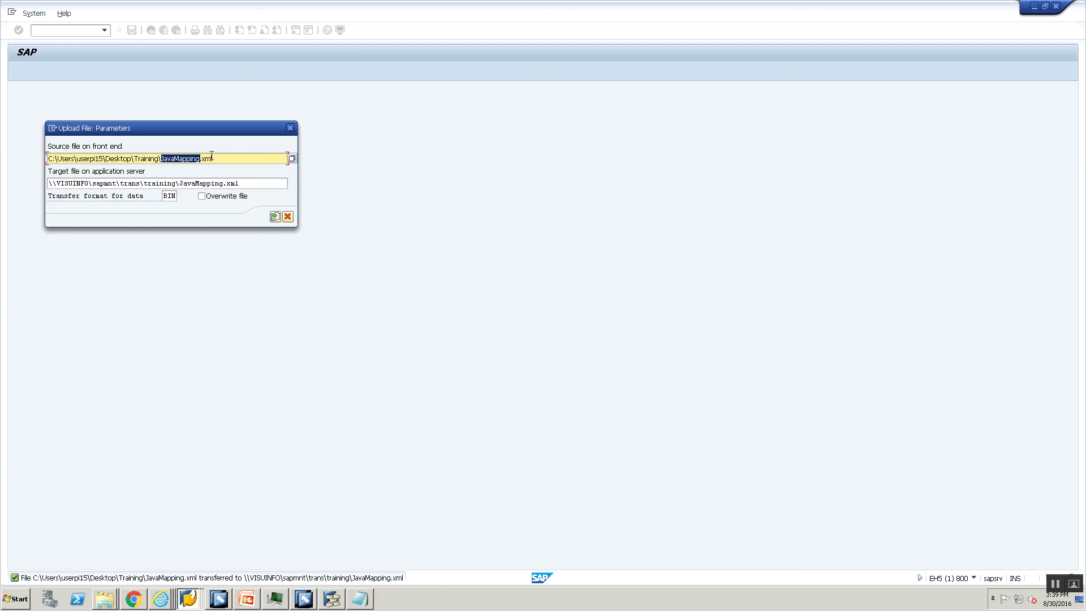
type("XSLT")
- Set the application server target to \\VISUINFO\sapmnt\trans\training\XSLT.xml and upload the file, granting SAP GUI access to it
left_click(221, 183)
key("BackSpace")
key("BackSpace")
key("BackSpace")
key("BackSpace")
key("BackSpace")
key("BackSpace")
key("BackSpace")
key("BackSpace")
key("BackSpace")
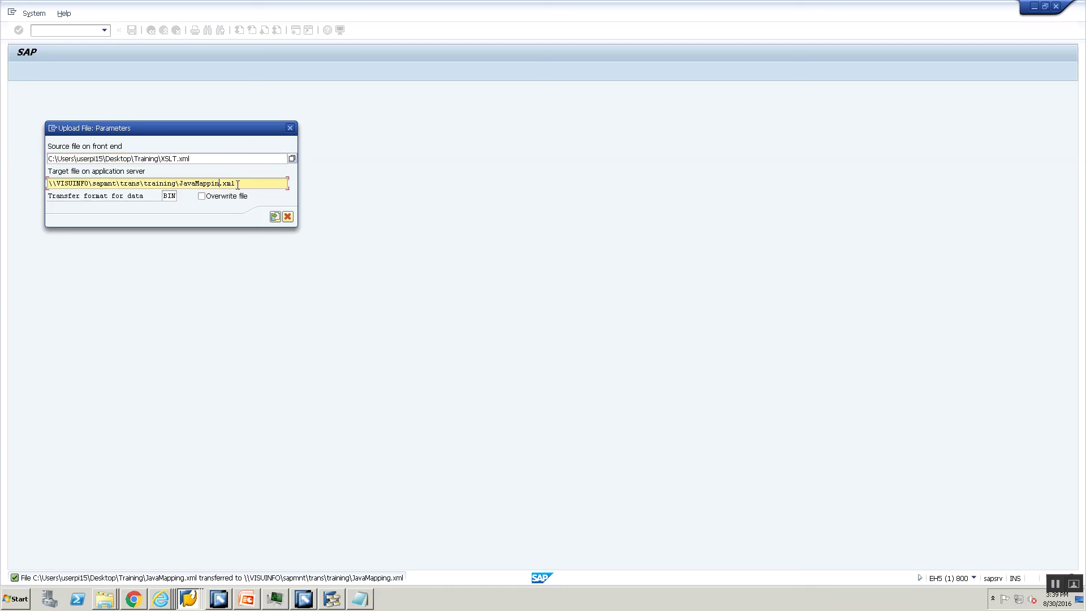
key("BackSpace")
key("BackSpace")
type("XSLT")
key("shift+Tab")
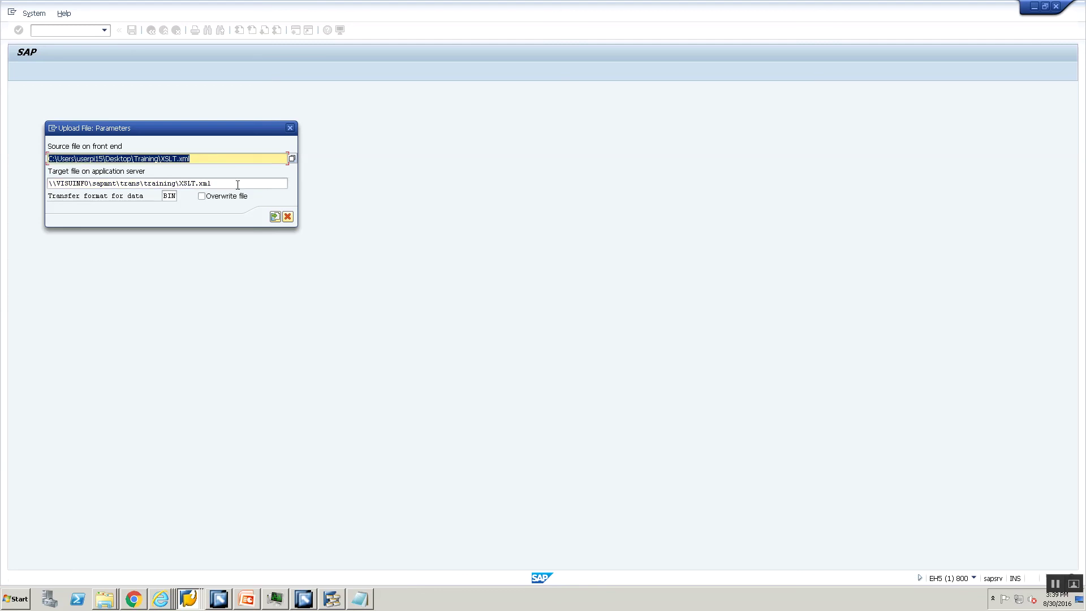
left_click(275, 217)
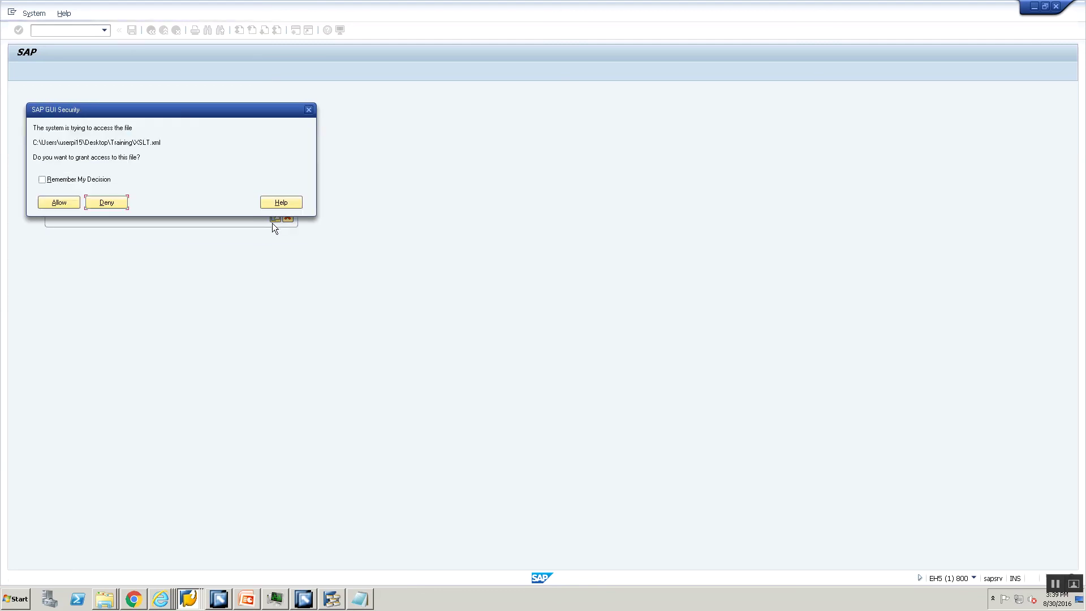
left_click(54, 204)
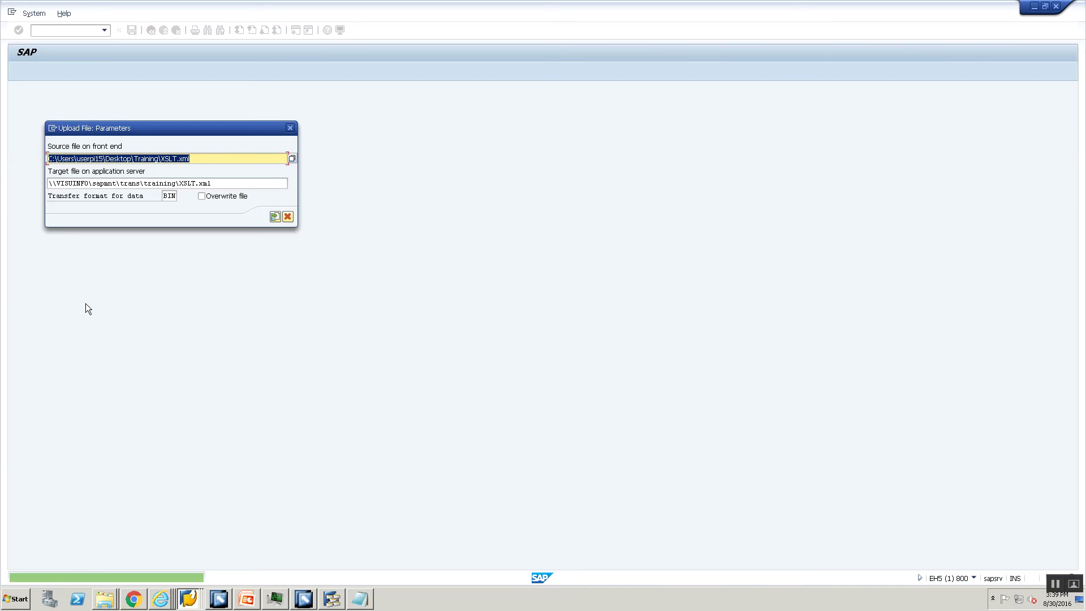
- Switch back to Integration Builder and activate the Standard change list with all its XSLT scenario objects
key("alt+Tab")
key("alt+Tab")
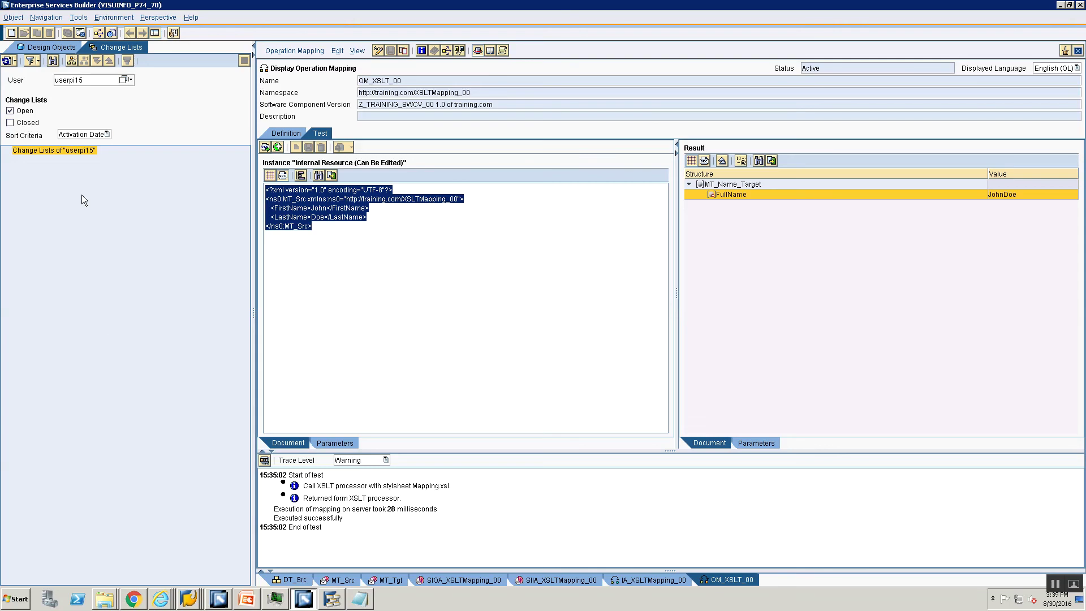
key("alt+Tab")
key("Escape")
right_click(40, 160)
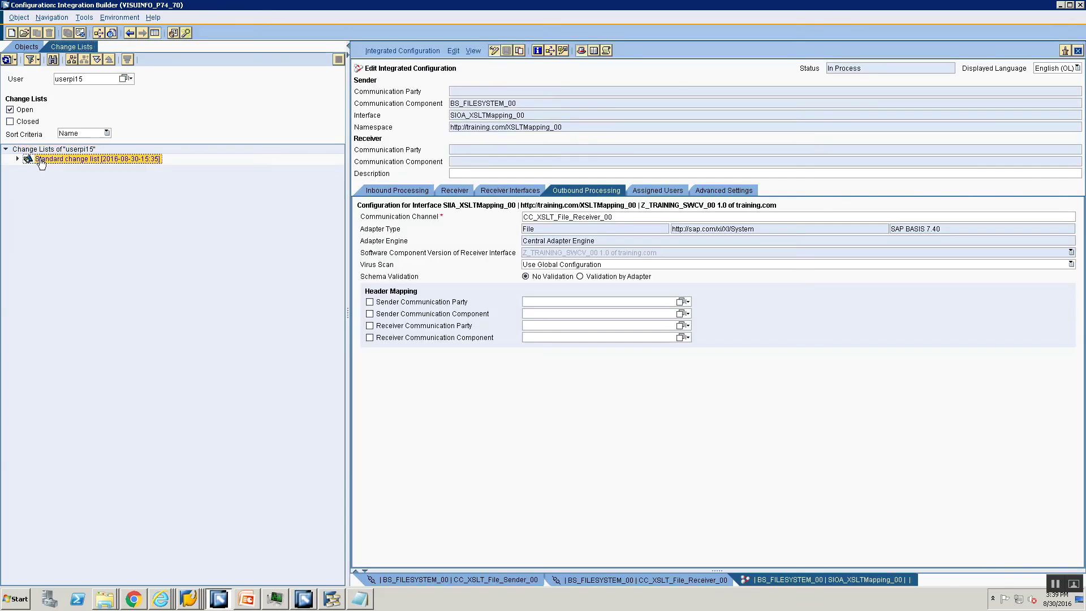
left_click(55, 177)
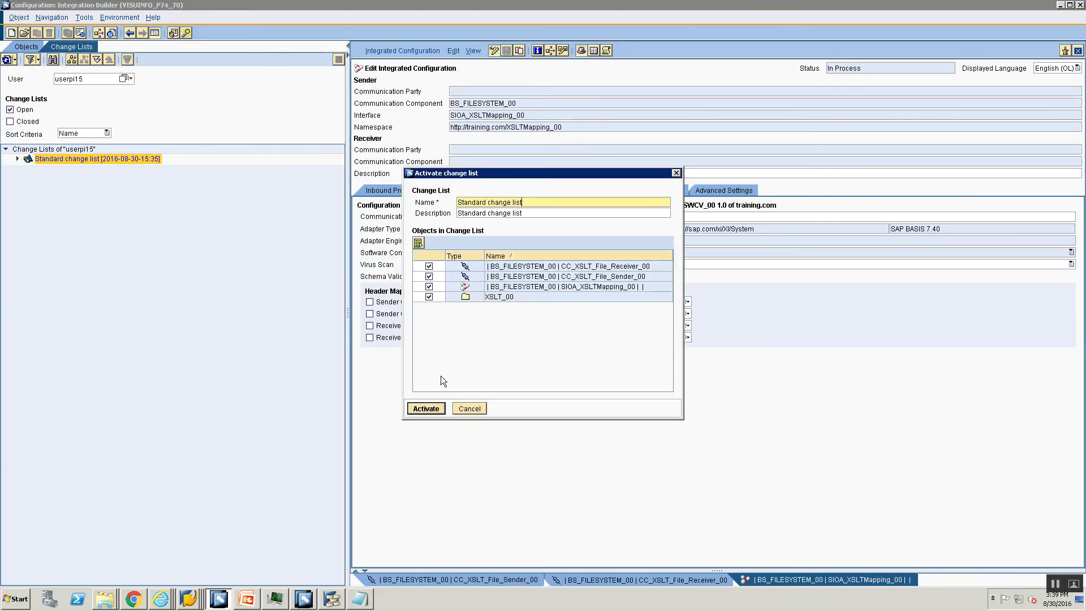
left_click(427, 409)
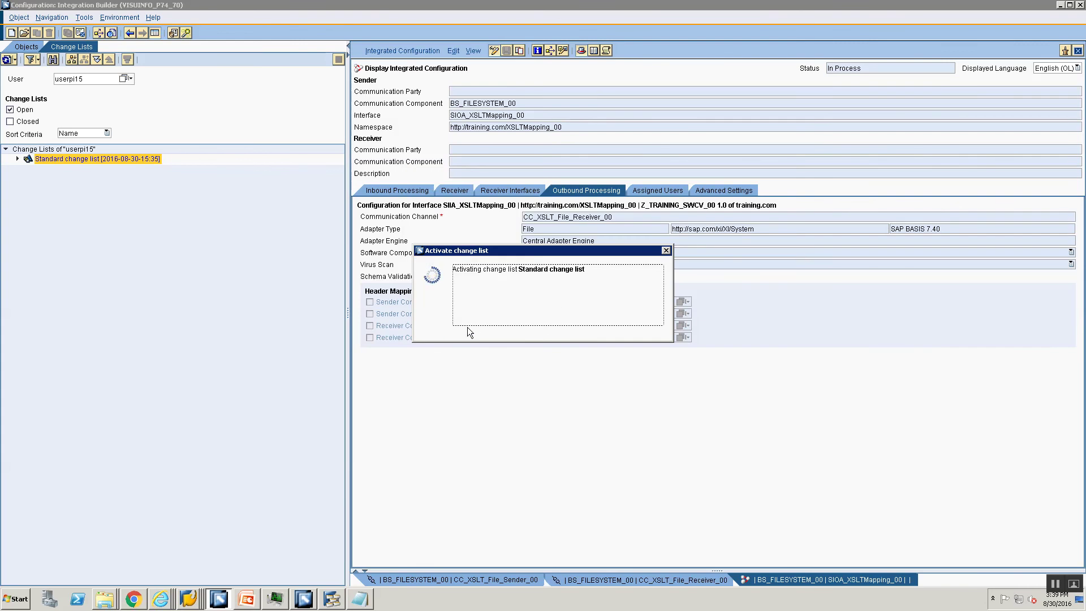
left_click(453, 335)
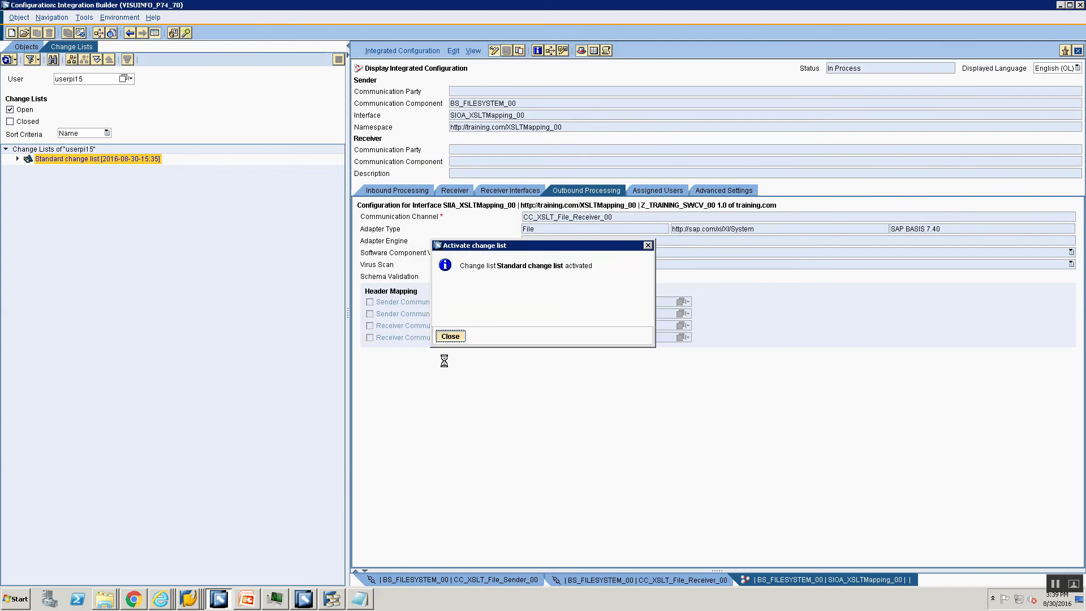
- Switch to the SAP directory listing, go up to the training directory and refresh its file list
left_click(188, 599)
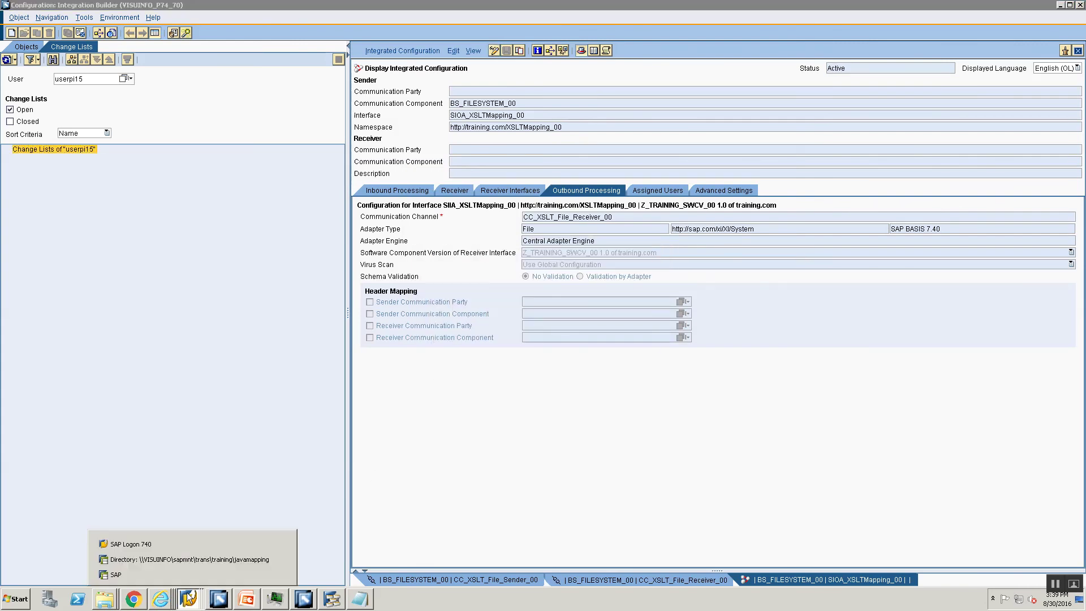
left_click(198, 560)
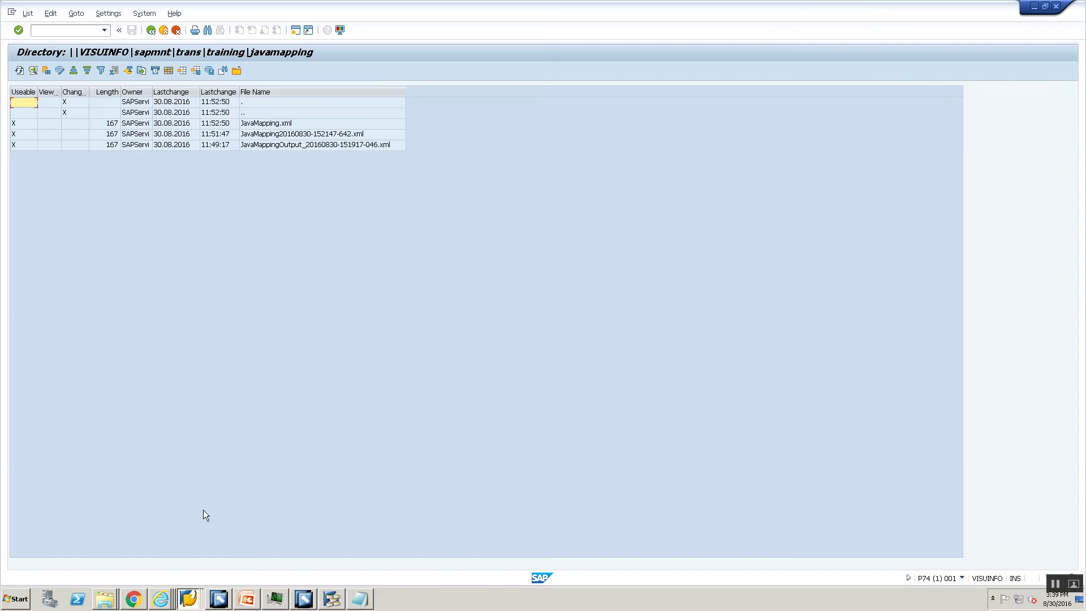
double_click(265, 116)
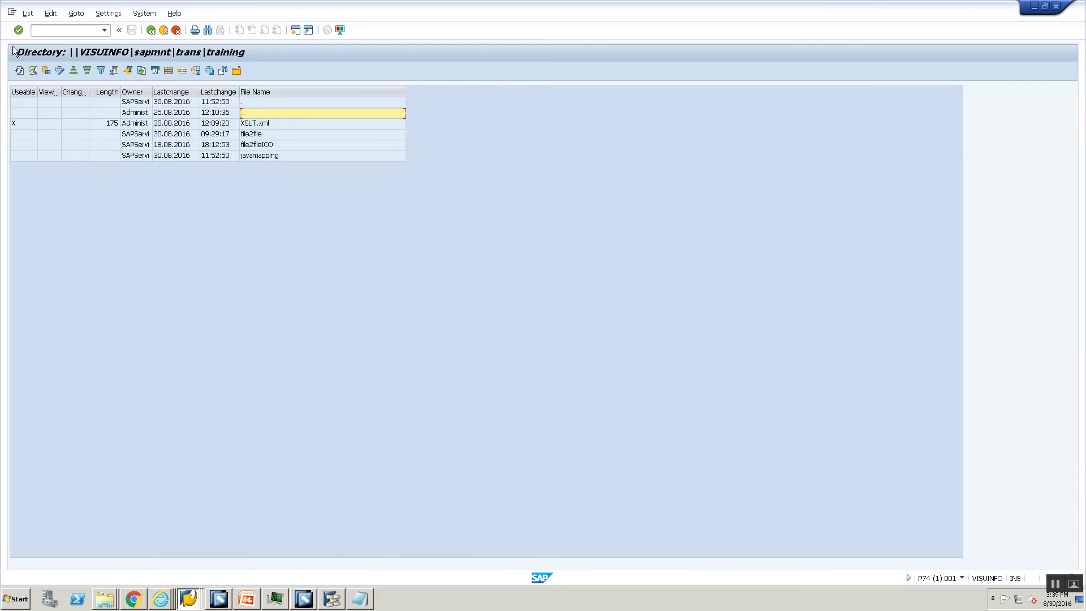
left_click(19, 71)
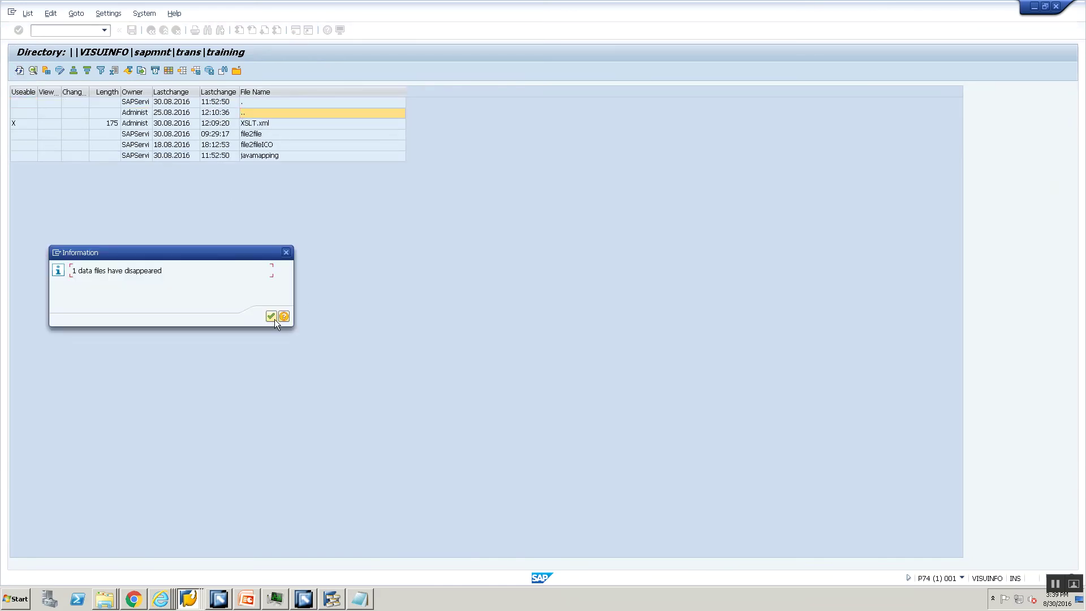
left_click(271, 316)
- Examine the FullName value in the output file XSLT.xml in the XSLTMapping directory, then return to the listing
left_click(273, 124)
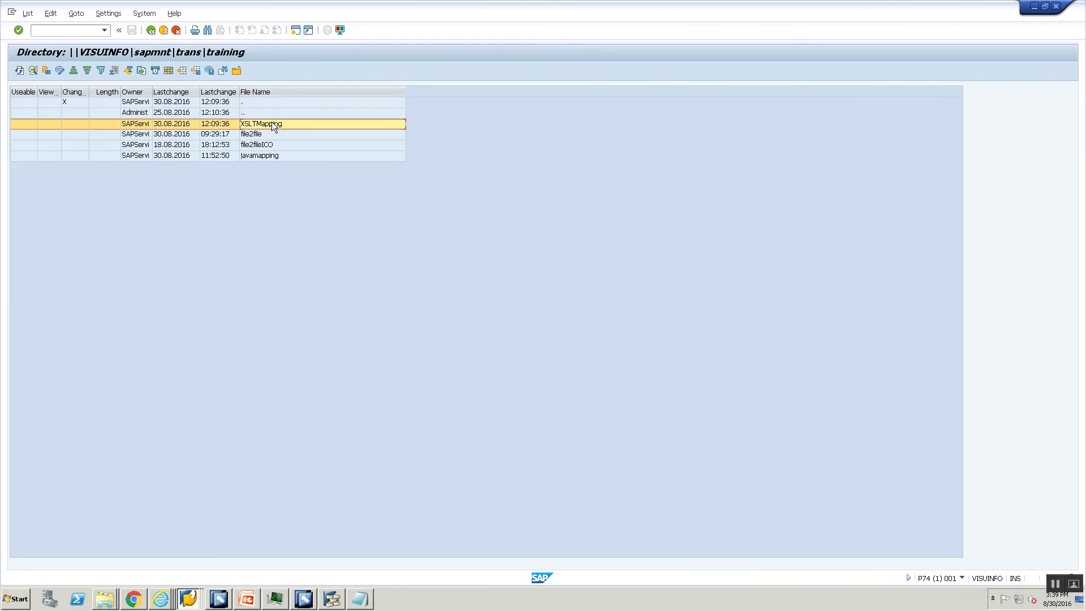
double_click(272, 124)
double_click(266, 124)
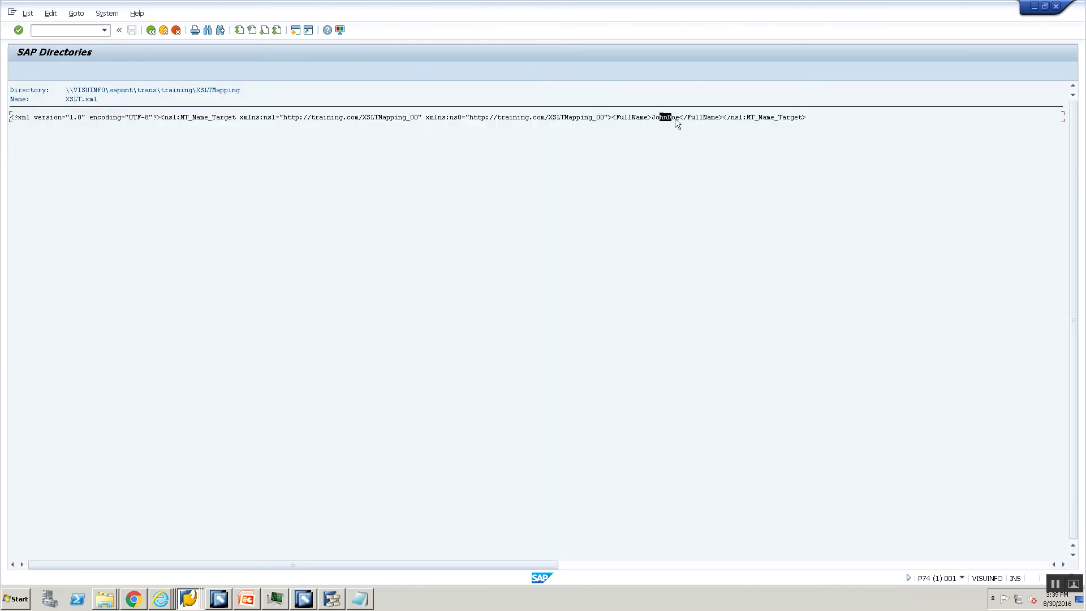
left_click(150, 31)
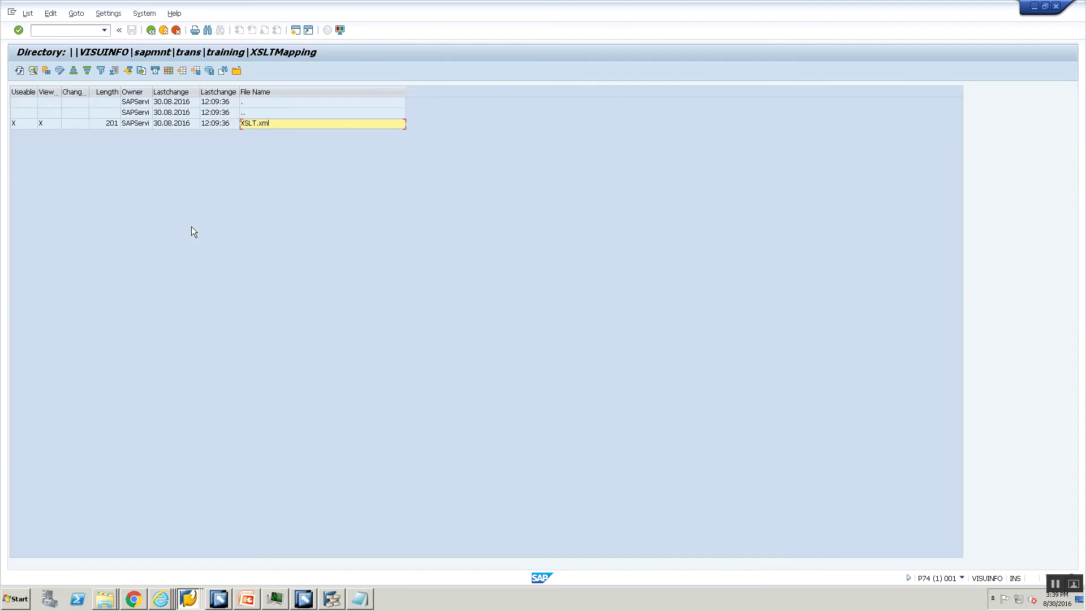
- Switch to the PowerPoint mapping overview and start the slide show from the ABAP Mapping (1 of 4) slide
left_click(248, 598)
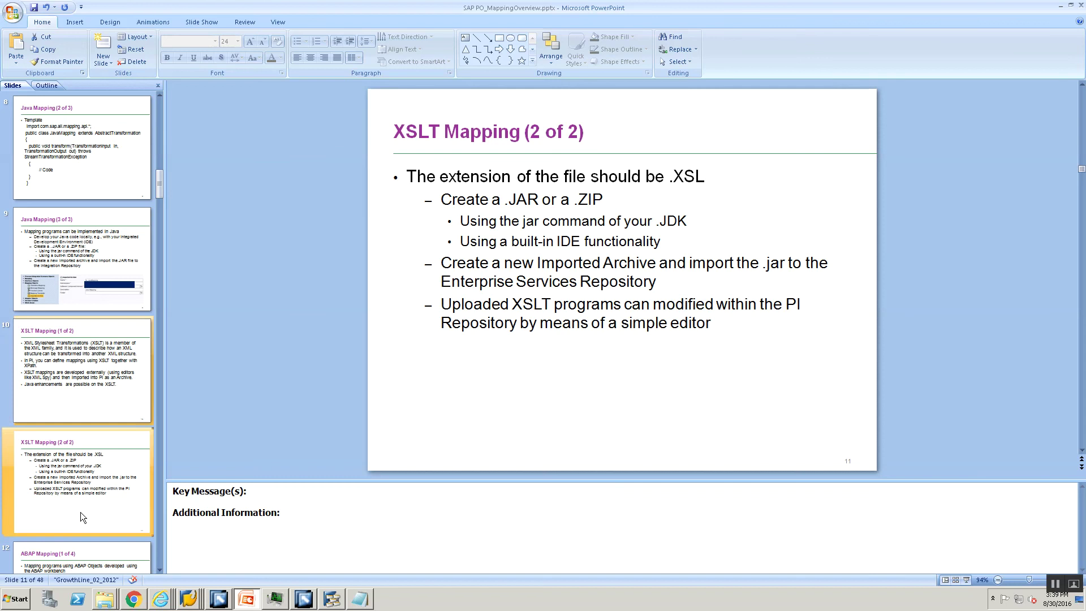
scroll(81, 509, "down", 2)
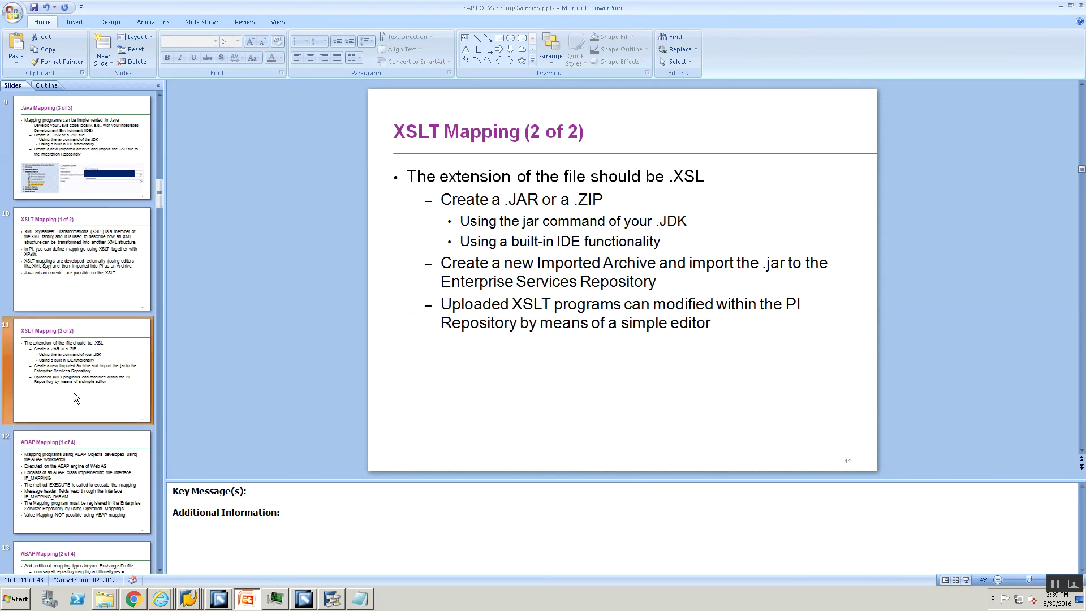
left_click(82, 472)
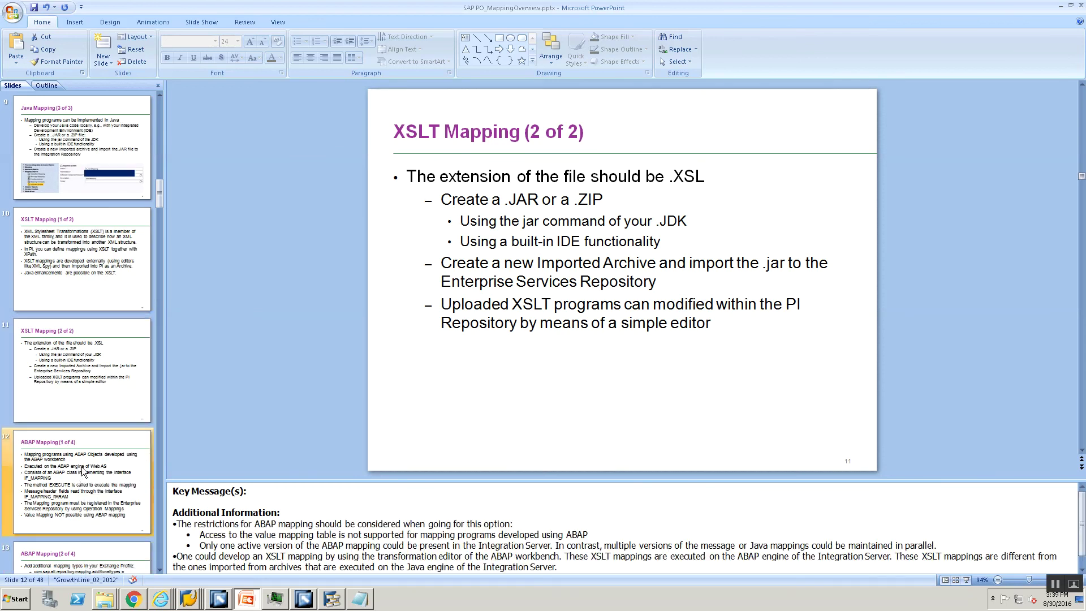
left_click(967, 581)
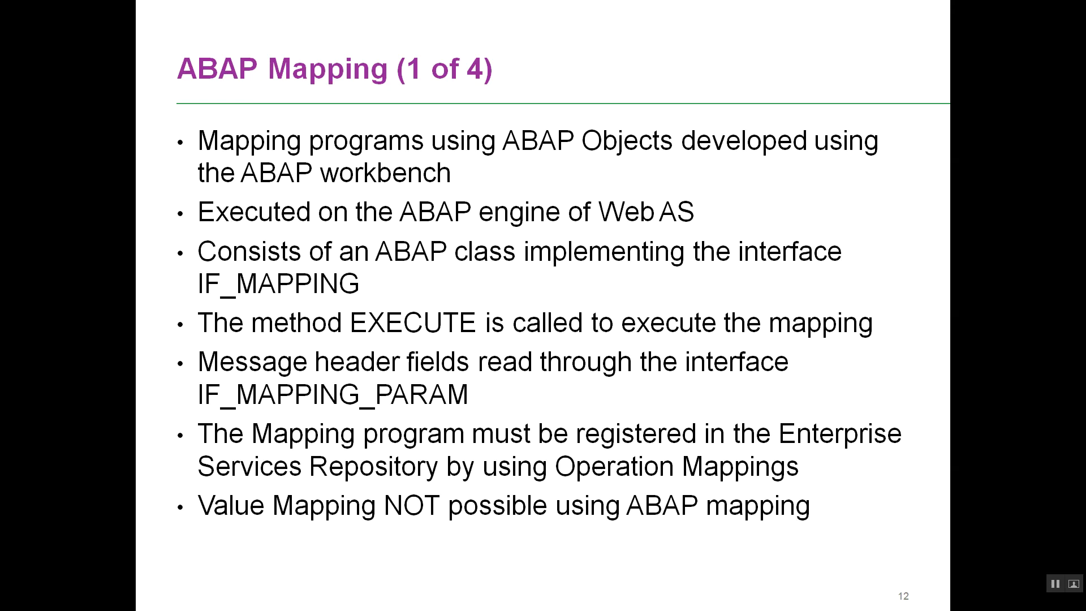